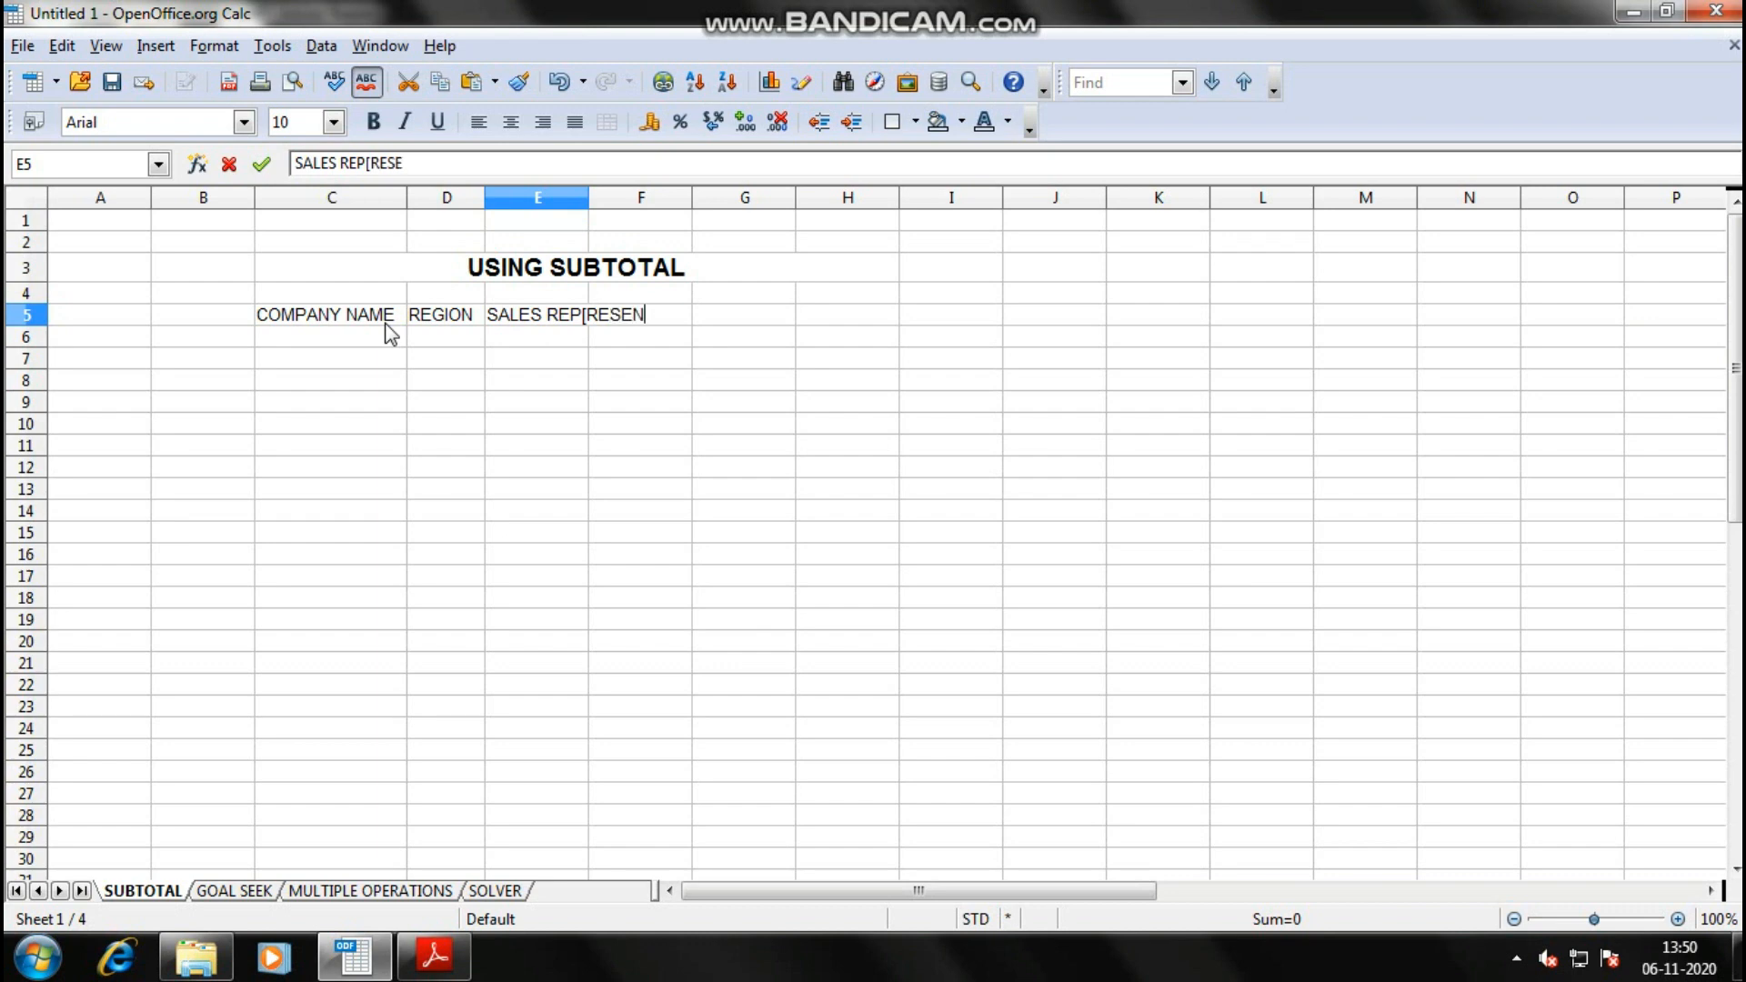
- Complete the heading in E5 and correct its typo so it reads SALES REPRESENTATIVE
{"action": "key", "text": "Left"}
{"action": "key", "text": "Right"}
{"action": "key", "text": "F2"}
{"action": "key", "text": "Left"}
{"action": "key", "text": "Left"}
{"action": "key", "text": "Left"}
{"action": "key", "text": "Delete"}
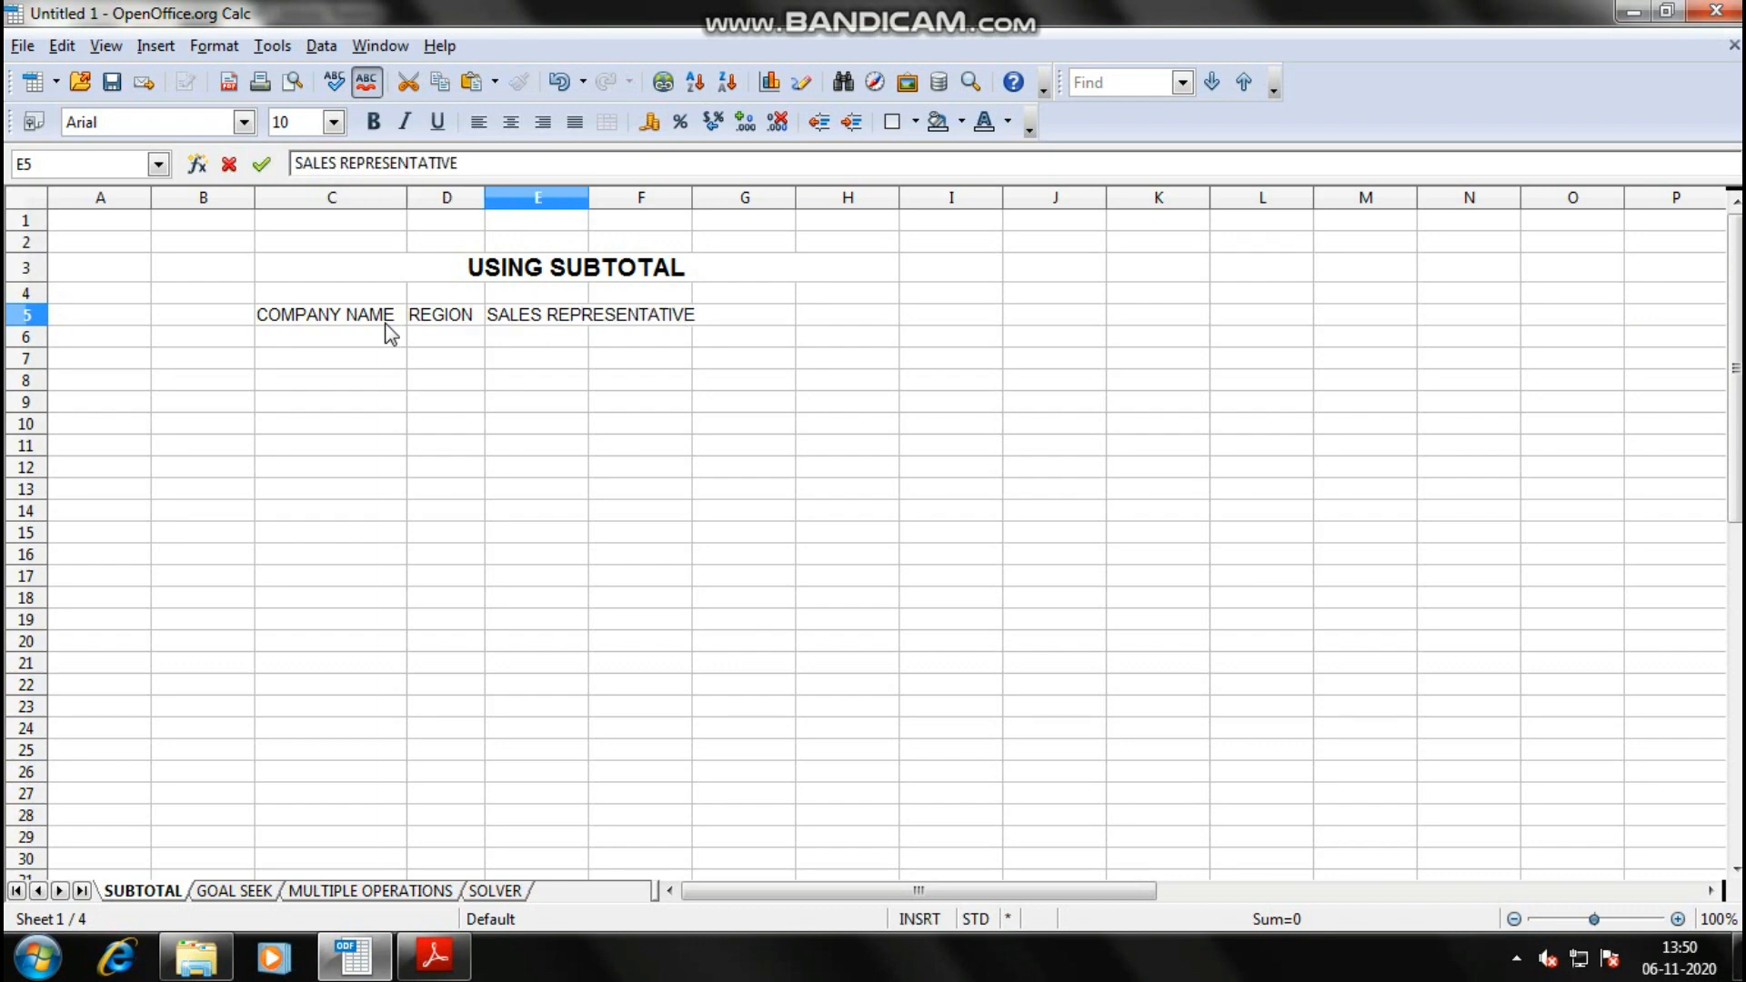
- Enter the heading SALES in F5
{"action": "key", "text": "Tab"}
{"action": "type", "text": "S"}
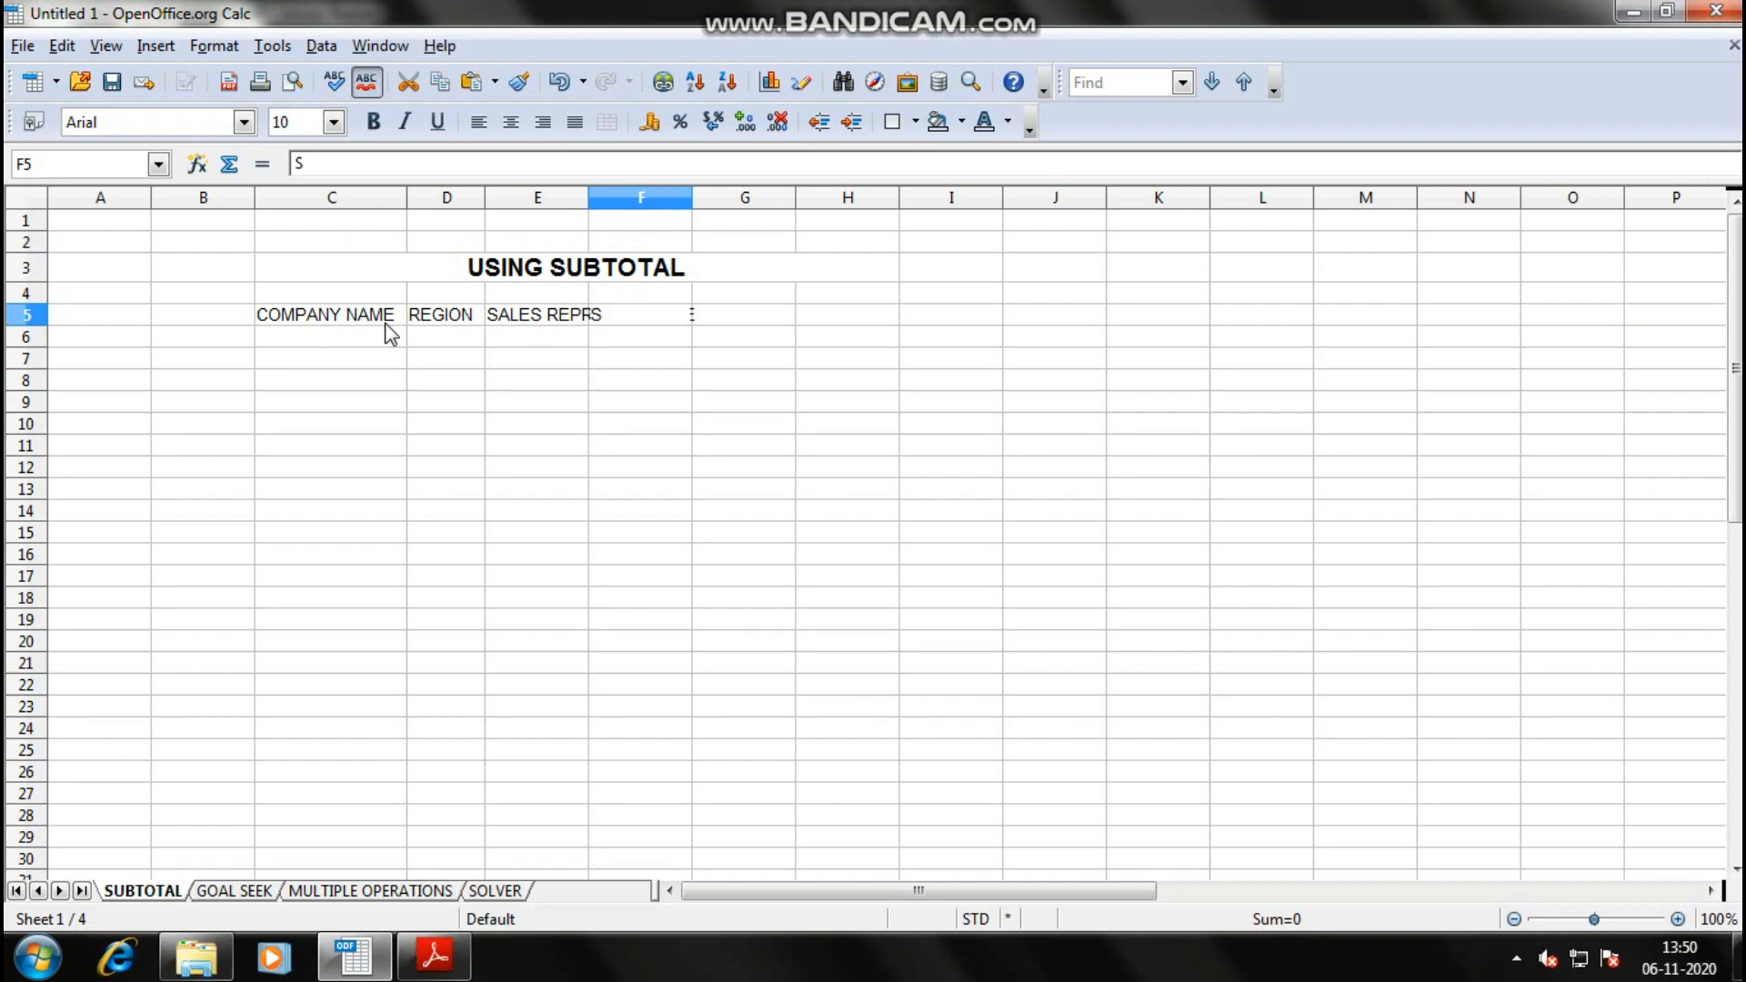
{"action": "type", "text": "ALES"}
{"action": "key", "text": "shift+Tab"}
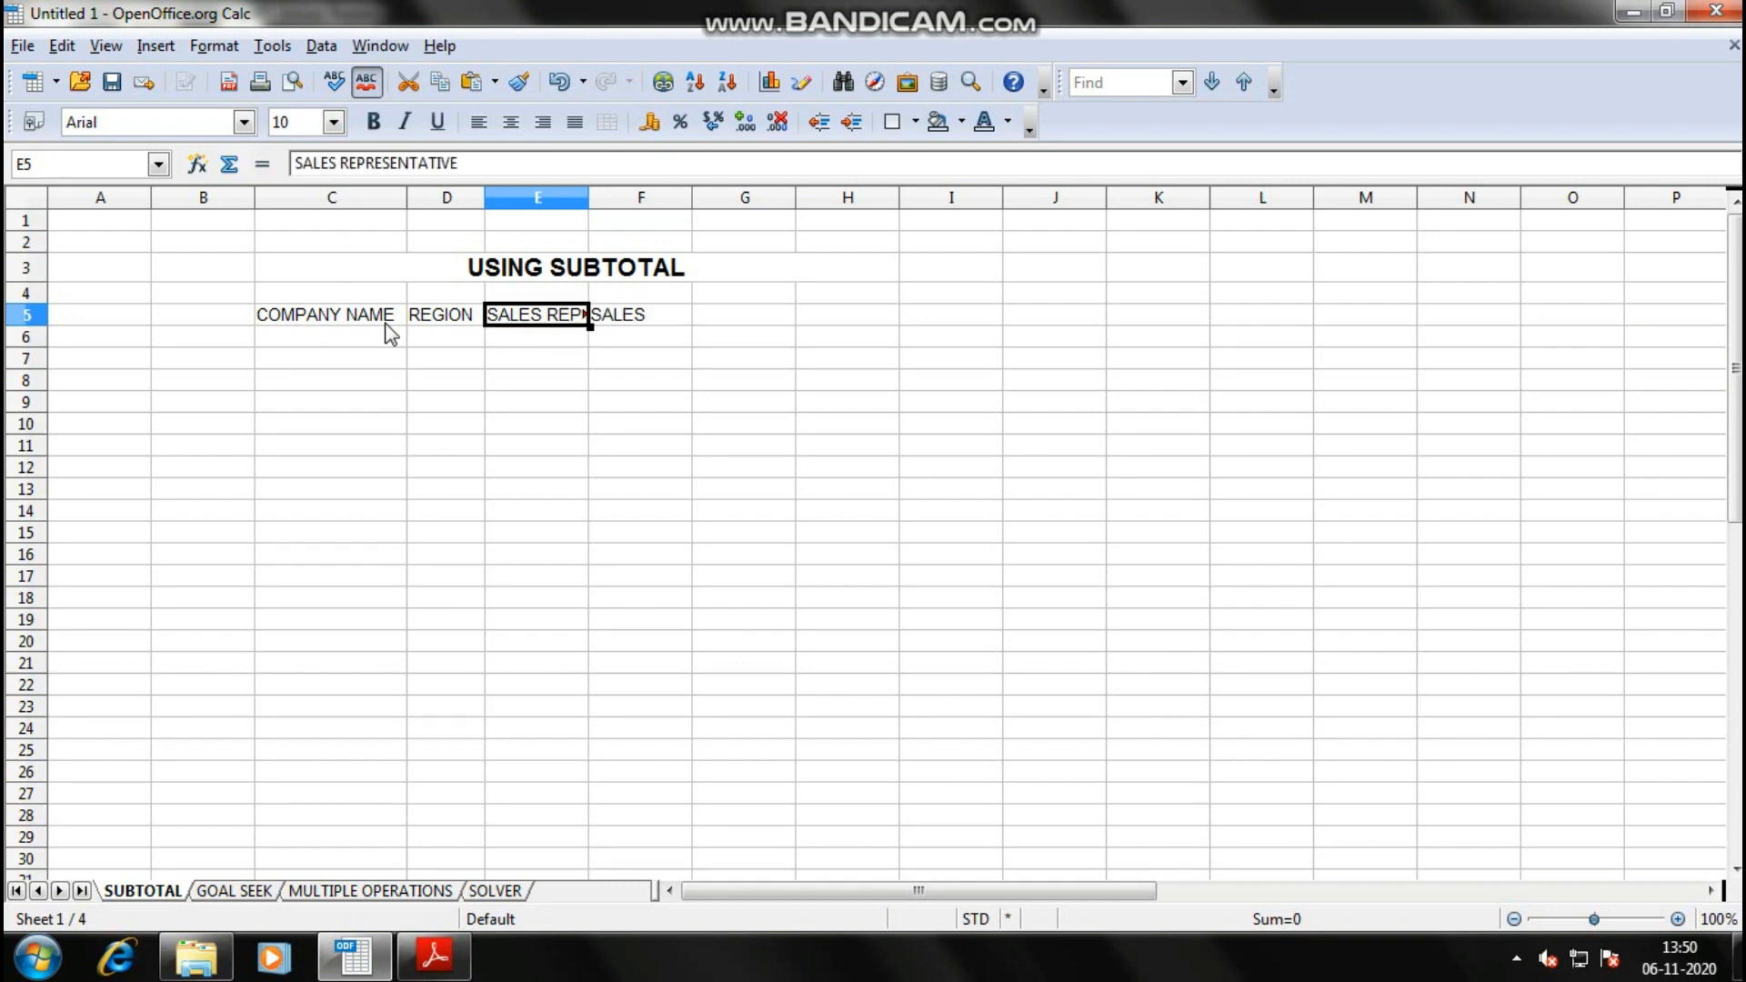
- Widen columns C through F equally so that every heading in row 5 fits
{"action": "left_click_drag", "start_coordinate": [382, 314], "coordinate": [604, 318]}
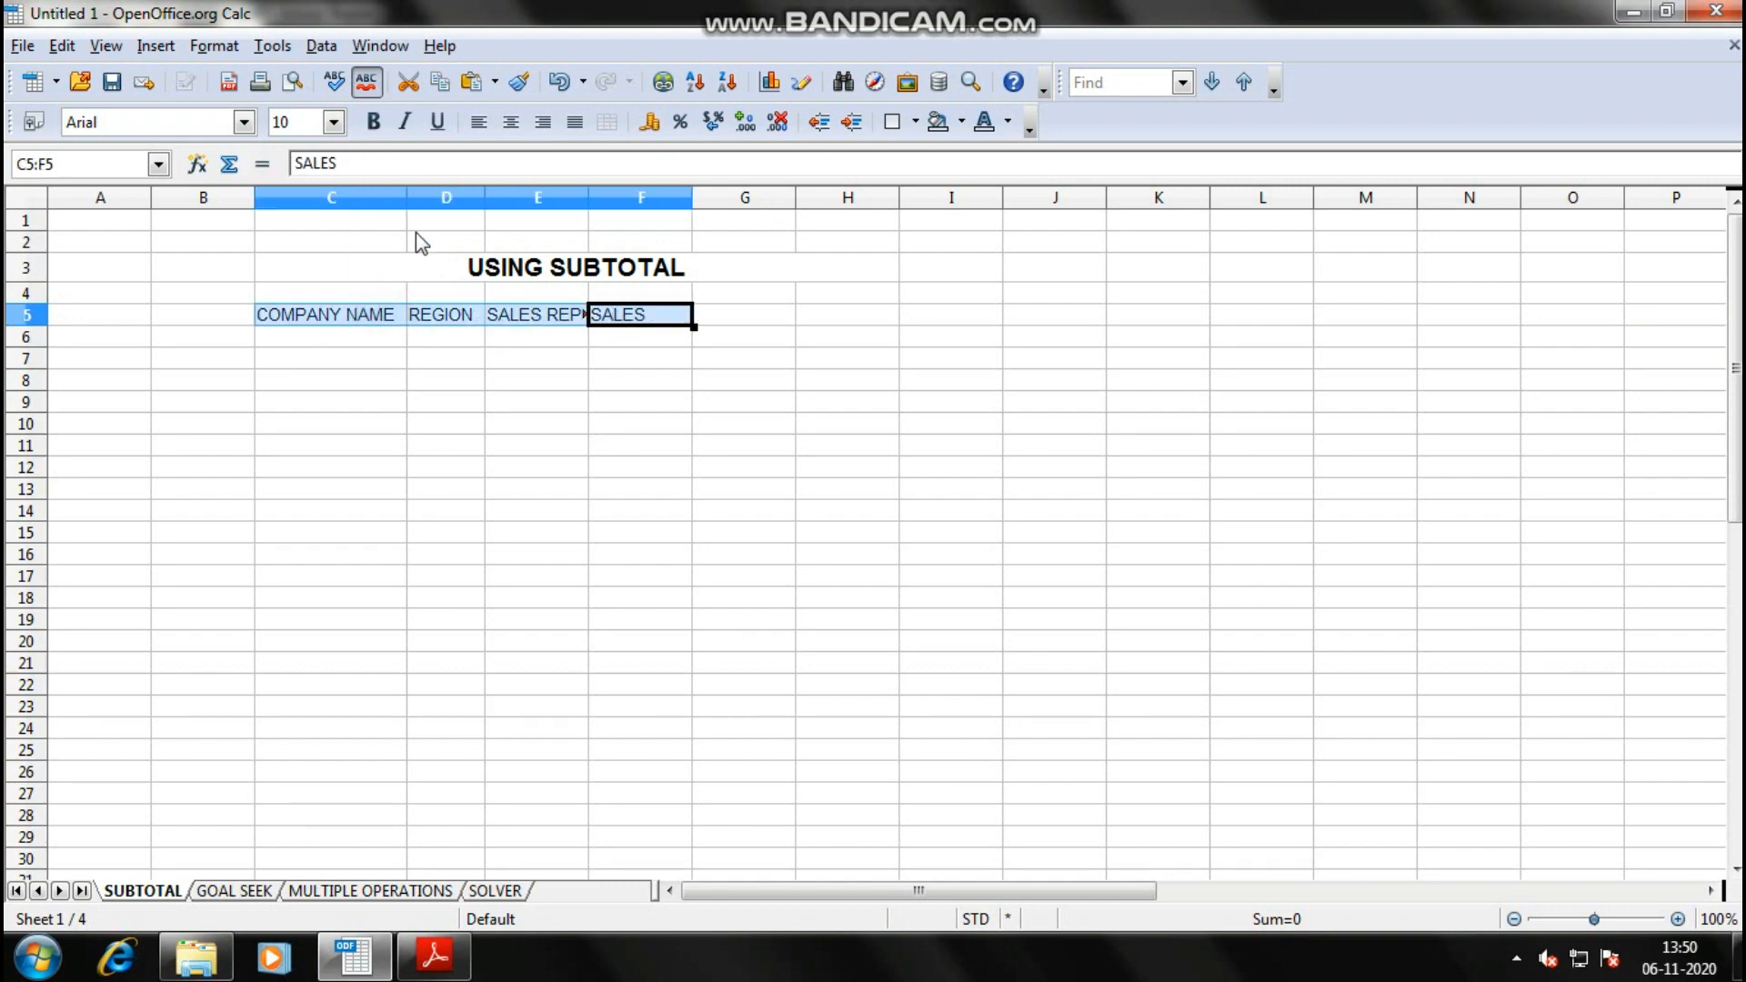
{"action": "left_click_drag", "start_coordinate": [598, 198], "coordinate": [502, 191]}
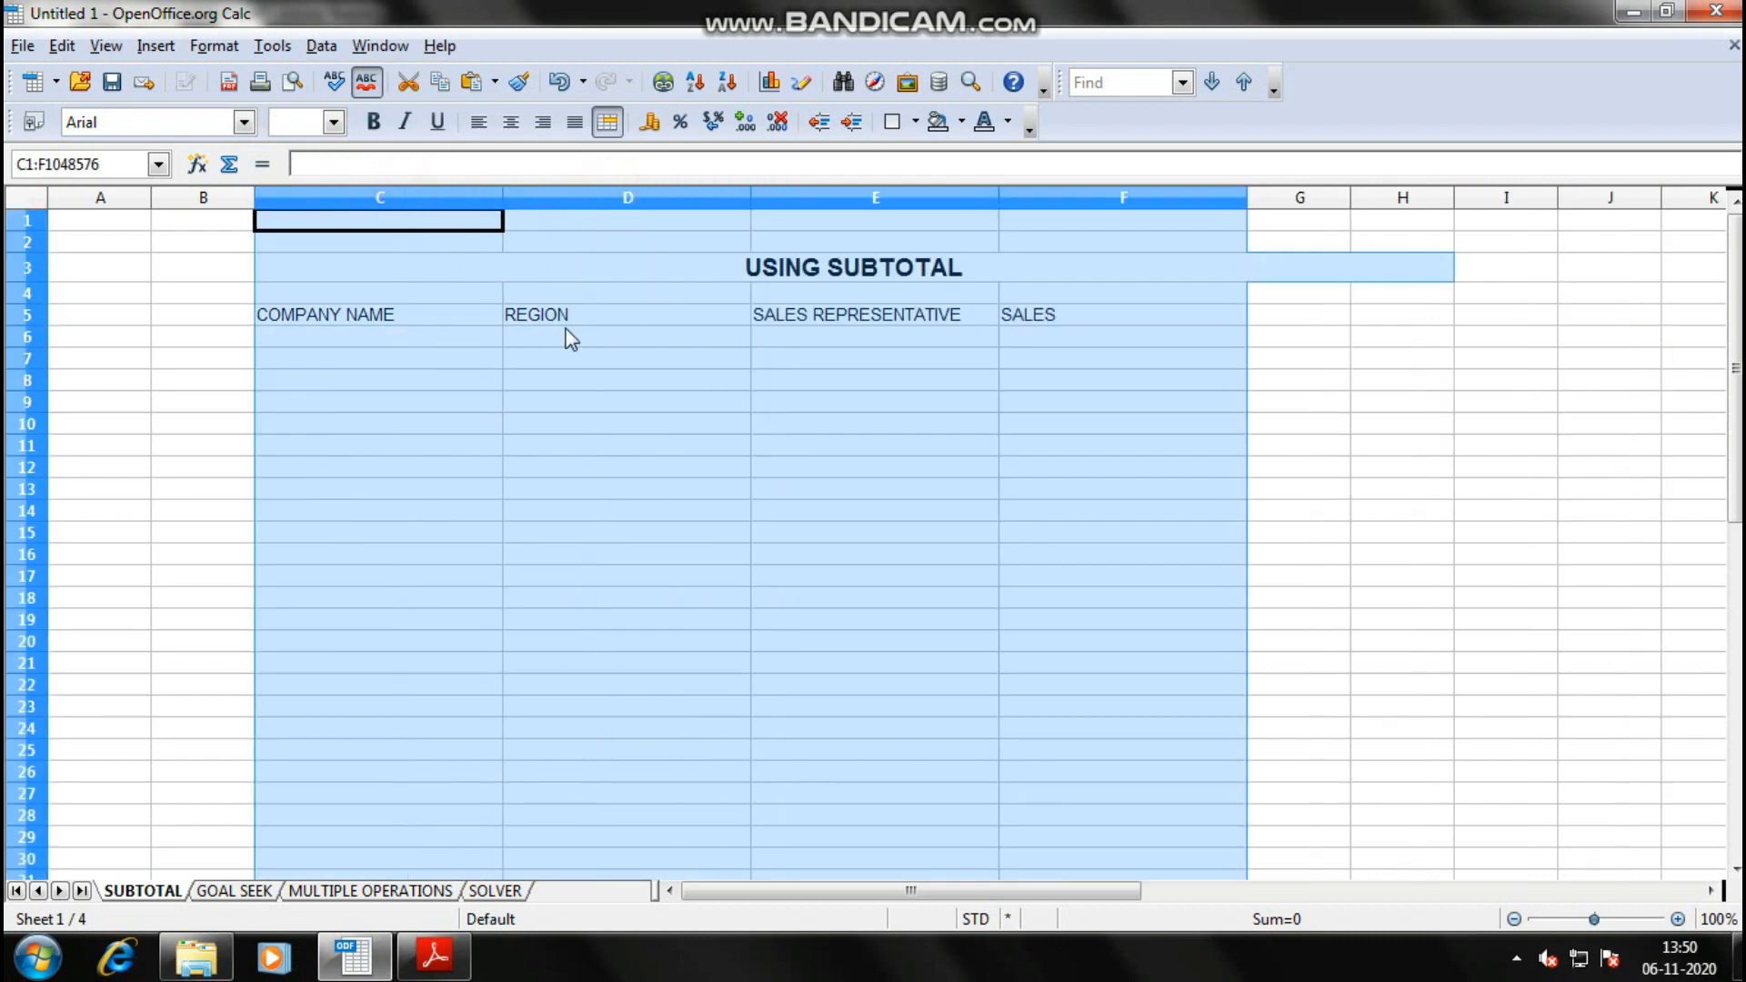
{"action": "left_click", "coordinate": [832, 468]}
{"action": "left_click", "coordinate": [1045, 387]}
- Center the headings in C5:F5 and make them bold
{"action": "left_click_drag", "start_coordinate": [460, 325], "coordinate": [1025, 319]}
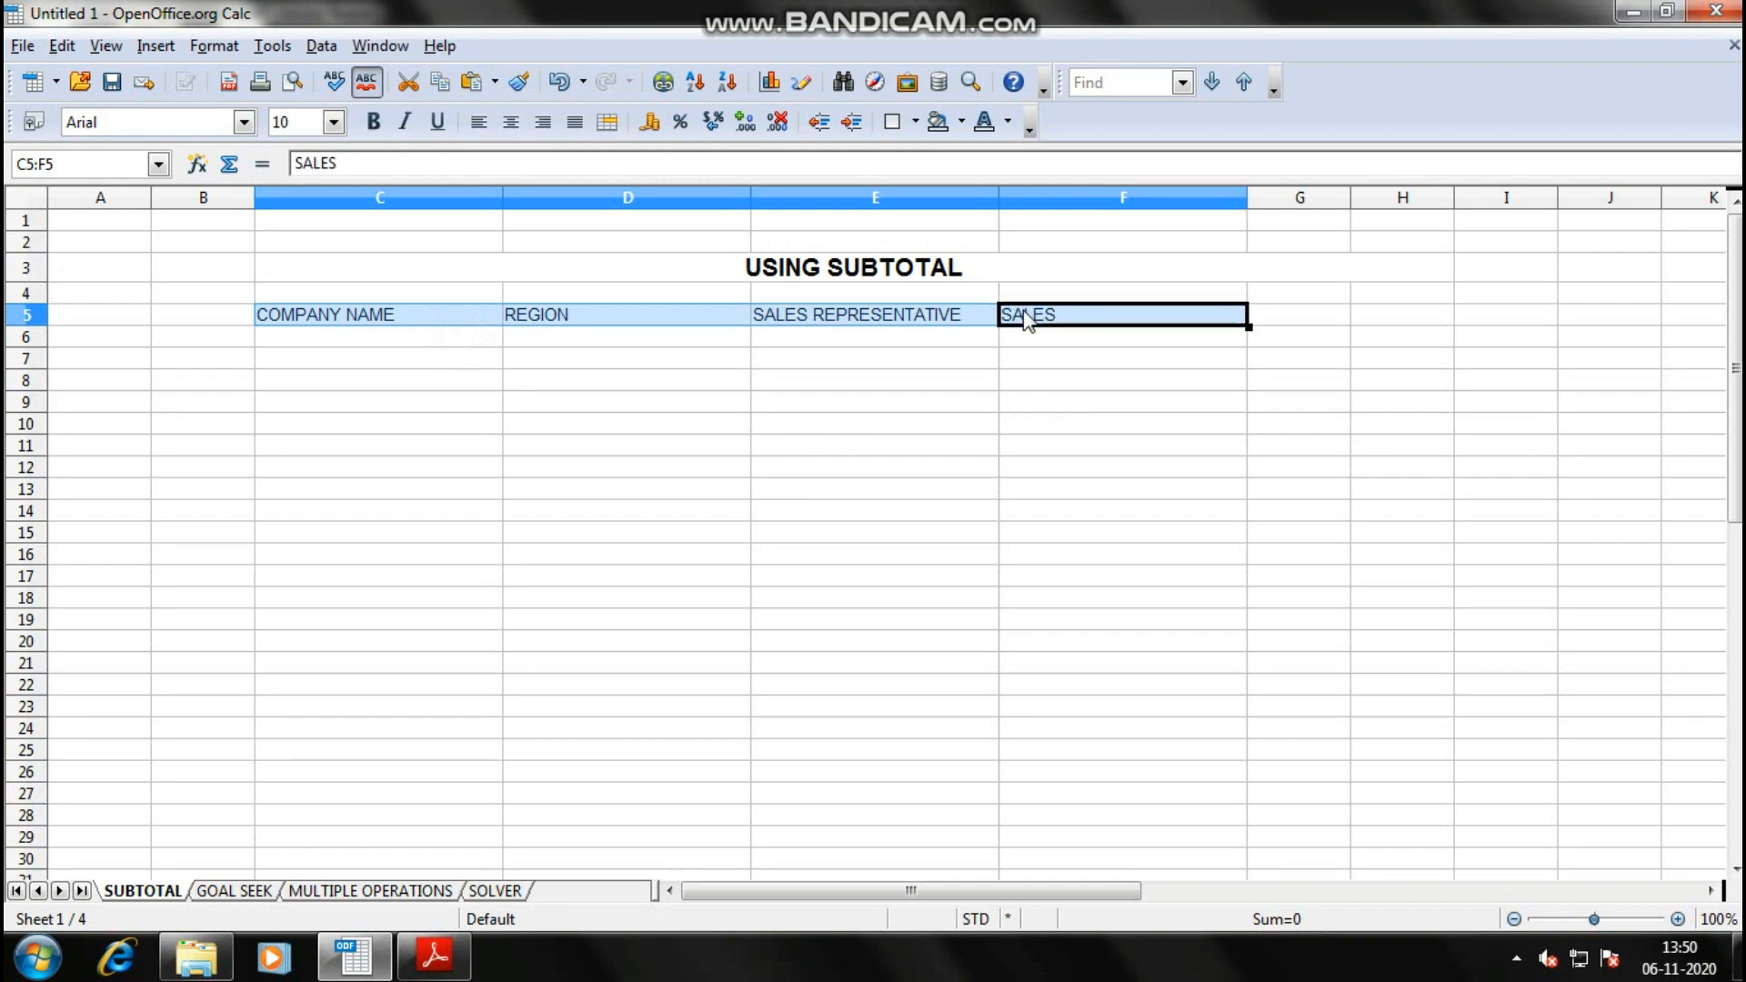
{"action": "left_click", "coordinate": [511, 122]}
{"action": "left_click", "coordinate": [378, 125]}
- Enter the company names UBER in C6 and ROCKWELL AUTOMATION in C7, correcting the spelling of the second
{"action": "left_click", "coordinate": [397, 351]}
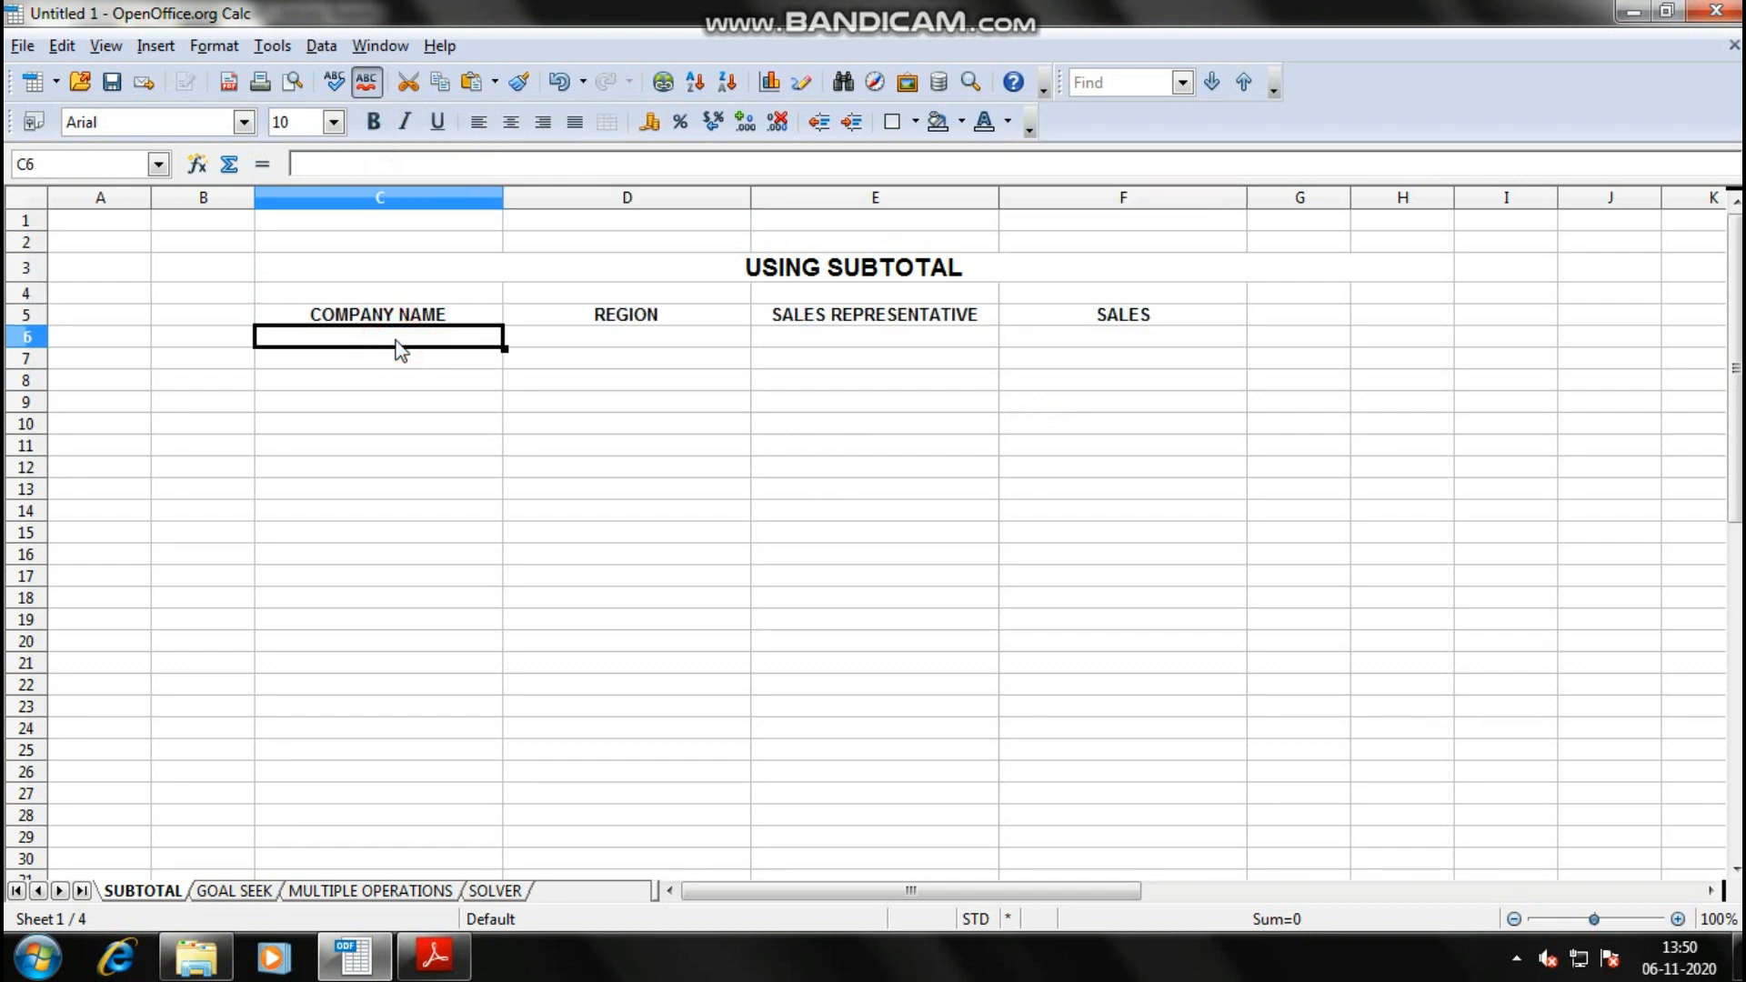
{"action": "type", "text": "U"}
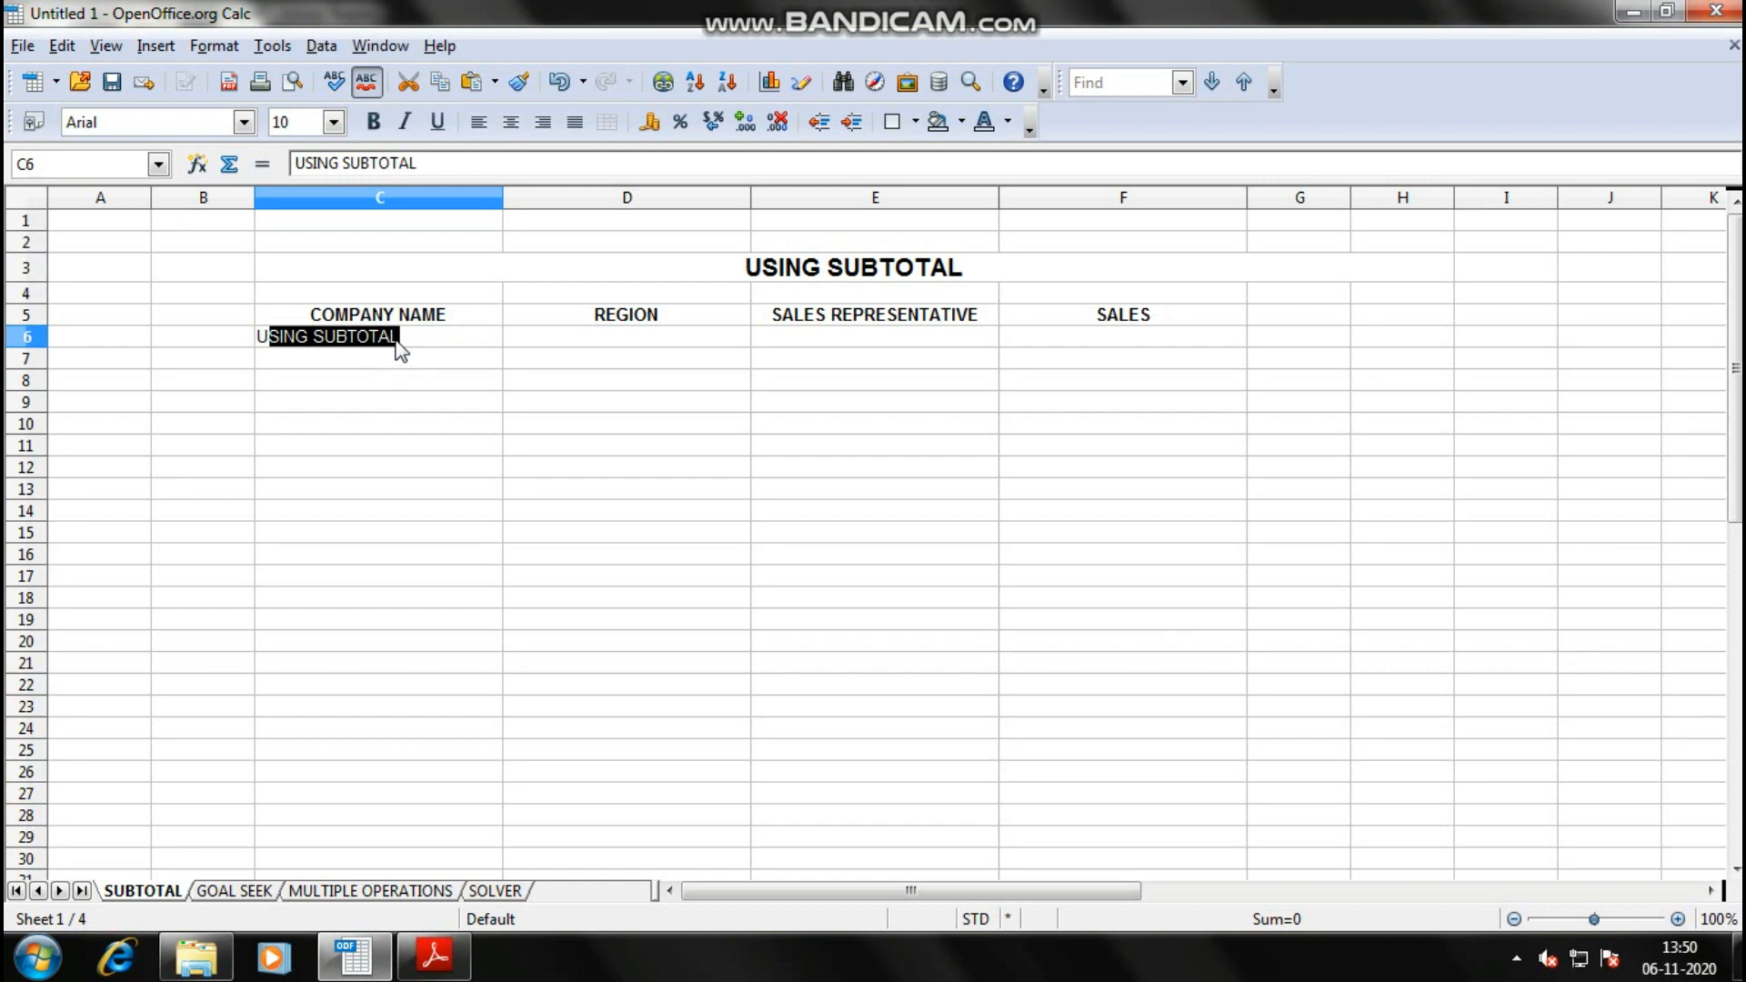
{"action": "type", "text": "BER"}
{"action": "key", "text": "Return"}
{"action": "type", "text": "R"}
{"action": "type", "text": "OCLK"}
{"action": "type", "text": "KWELL AUT"}
{"action": "type", "text": "OMATIN"}
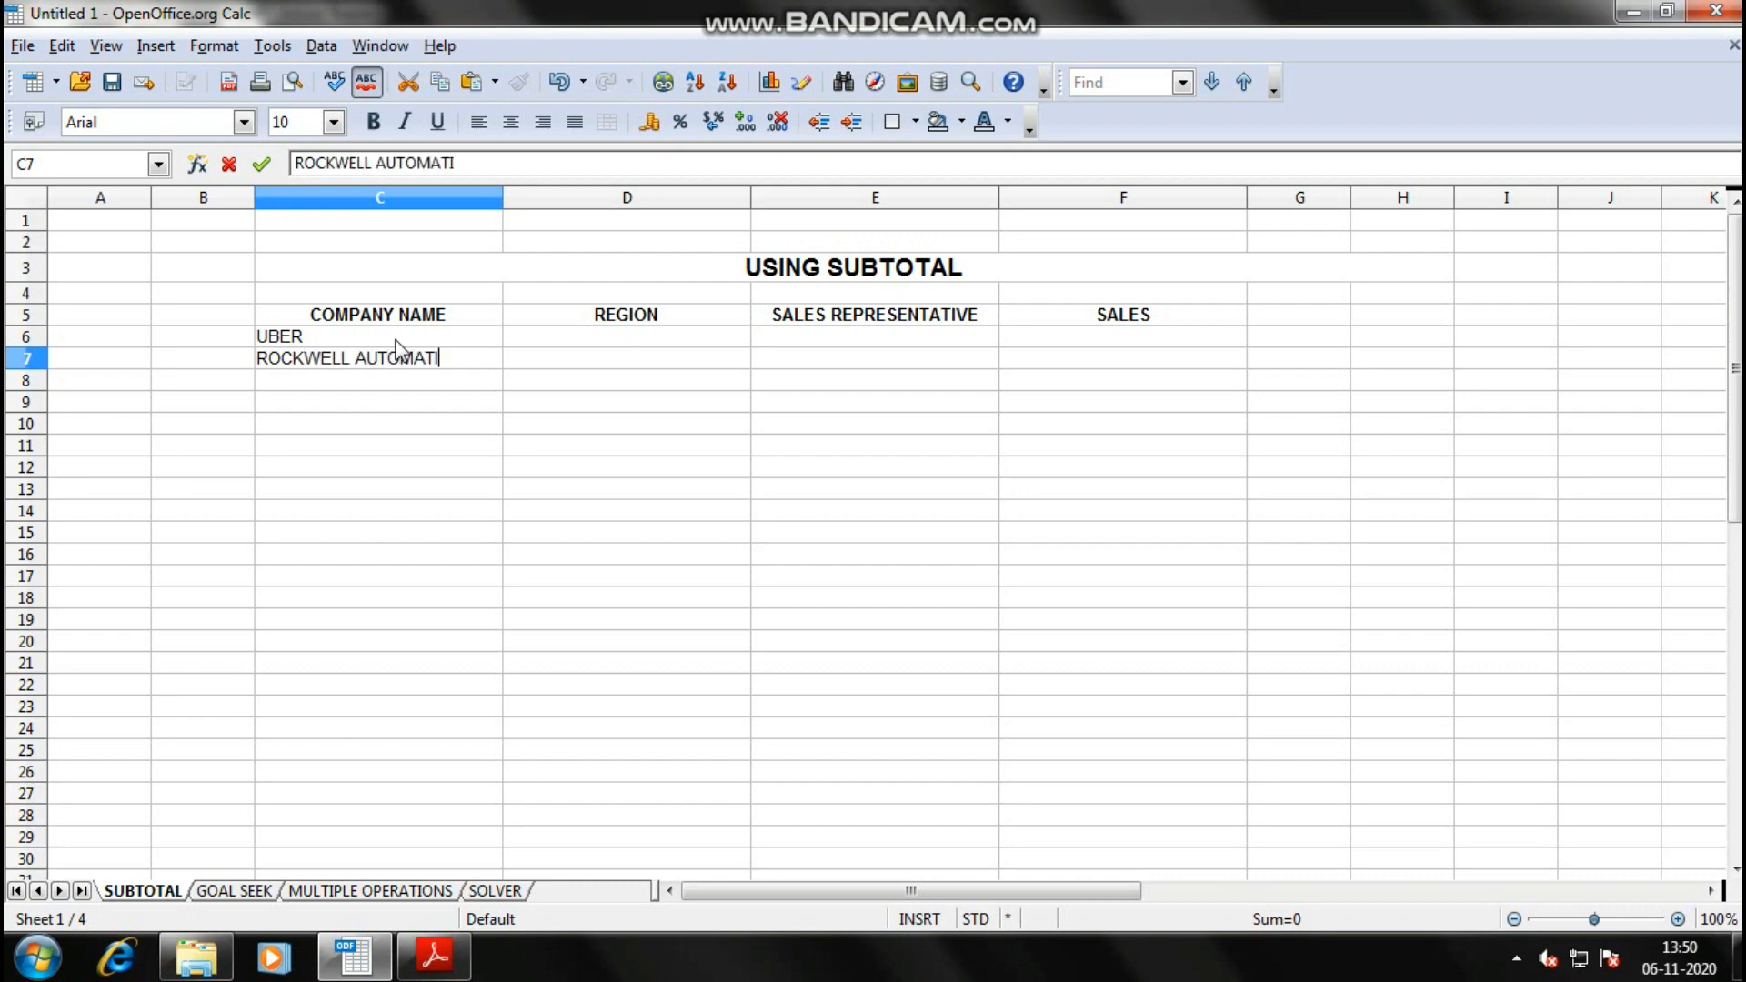
{"action": "key", "text": "Return"}
{"action": "key", "text": "Up"}
{"action": "key", "text": "F2"}
{"action": "key", "text": "Left"}
{"action": "type", "text": "O"}
{"action": "key", "text": "Return"}
- Enter the company names RELIANCE, RCM and MODICARE in C8:C10
{"action": "type", "text": "RELIANCE"}
{"action": "key", "text": "Return"}
{"action": "type", "text": "R"}
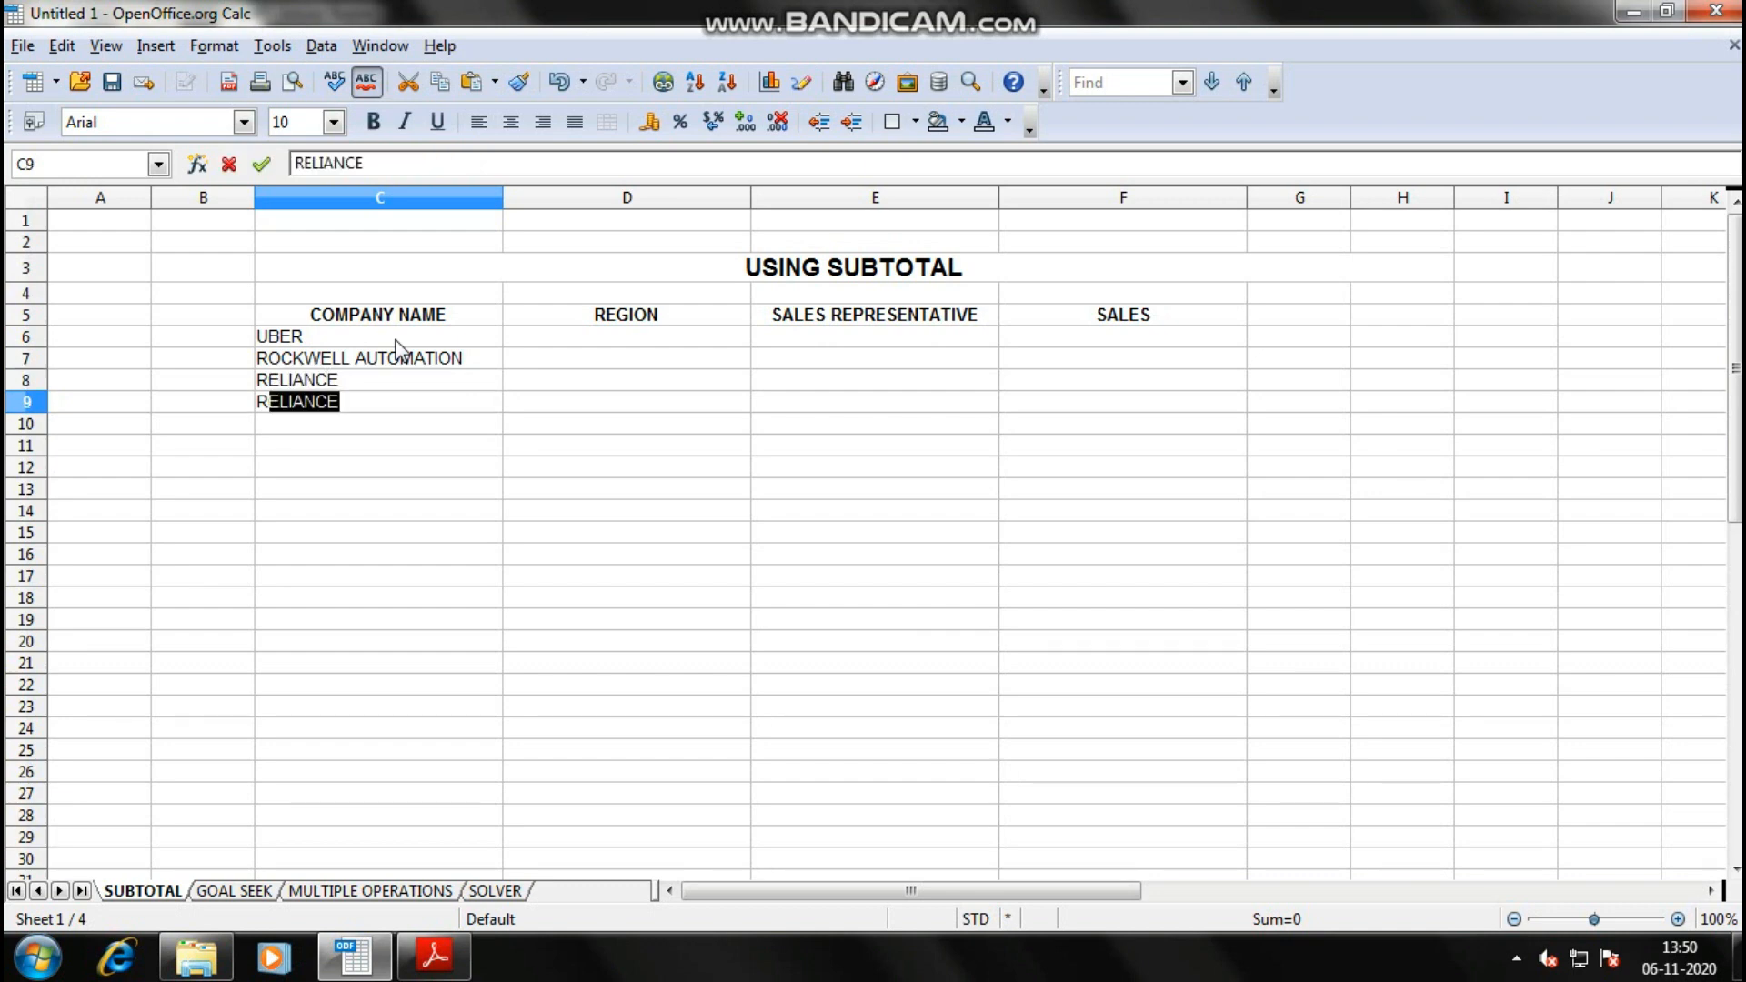
{"action": "type", "text": "CM"}
{"action": "key", "text": "Return"}
{"action": "type", "text": "MODICARE"}
{"action": "key", "text": "Return"}
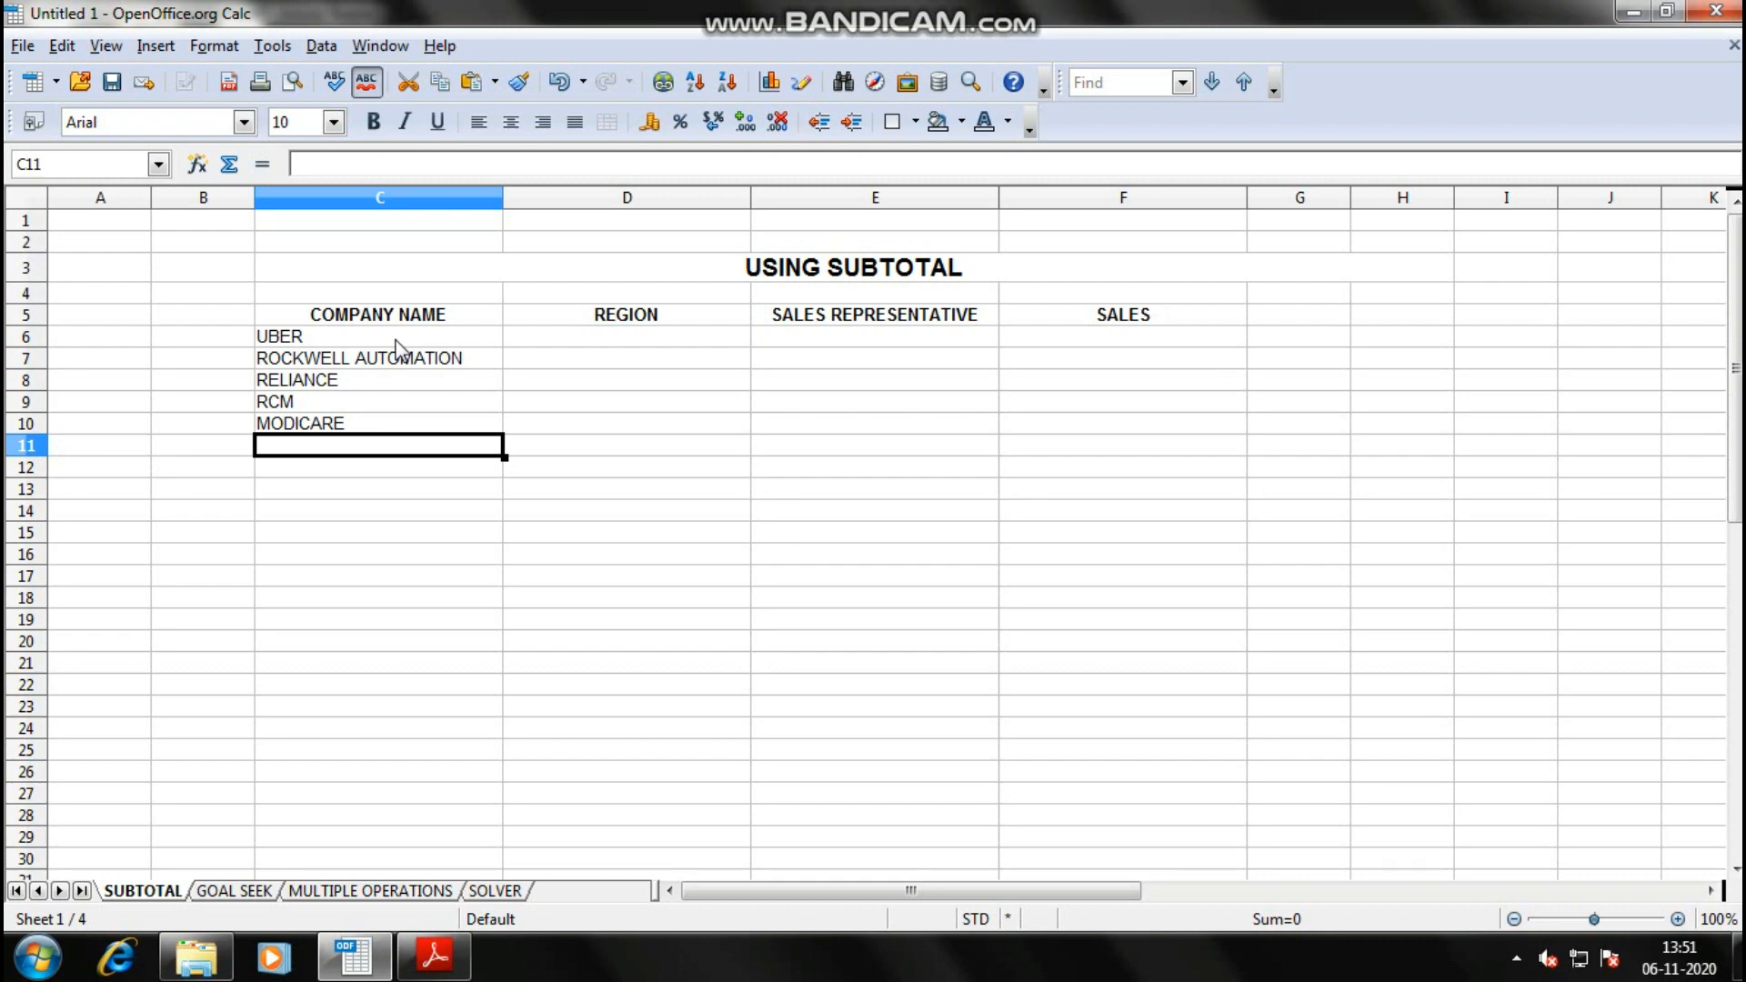
- Enter the company names NASA, SPACEX, JETTER and REYNOLDS in C11:C14
{"action": "type", "text": "NASA"}
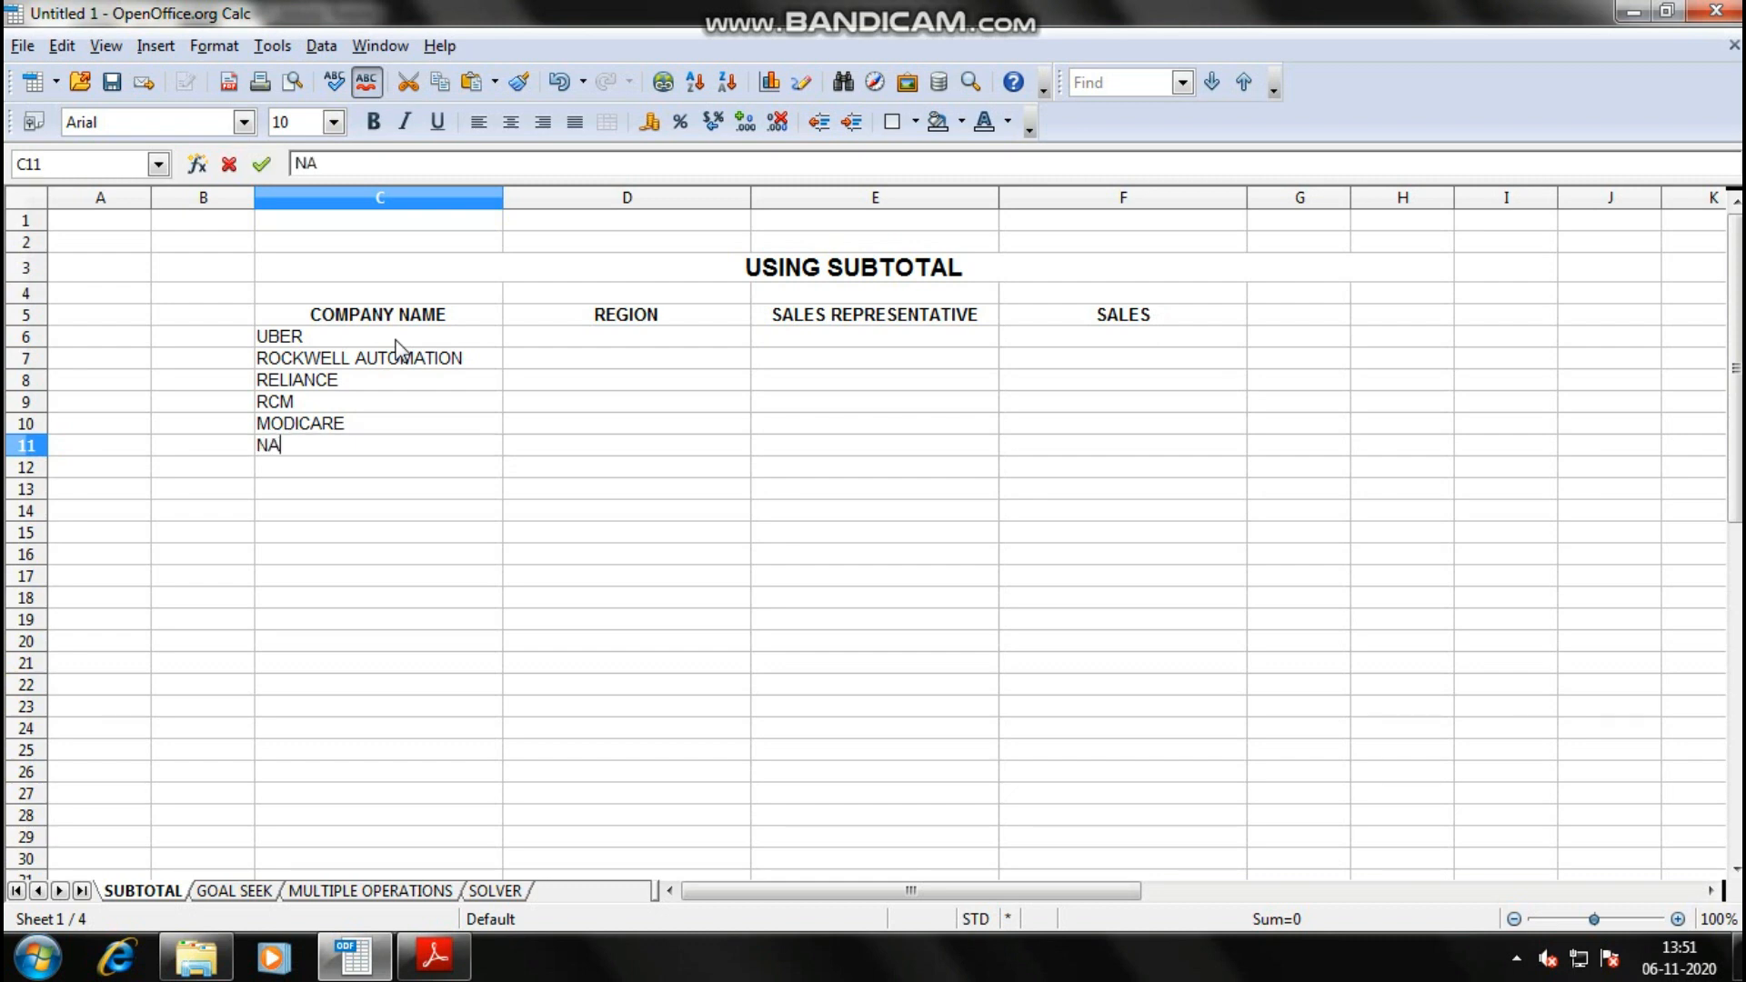
{"action": "key", "text": "Return"}
{"action": "type", "text": "SPACEX"}
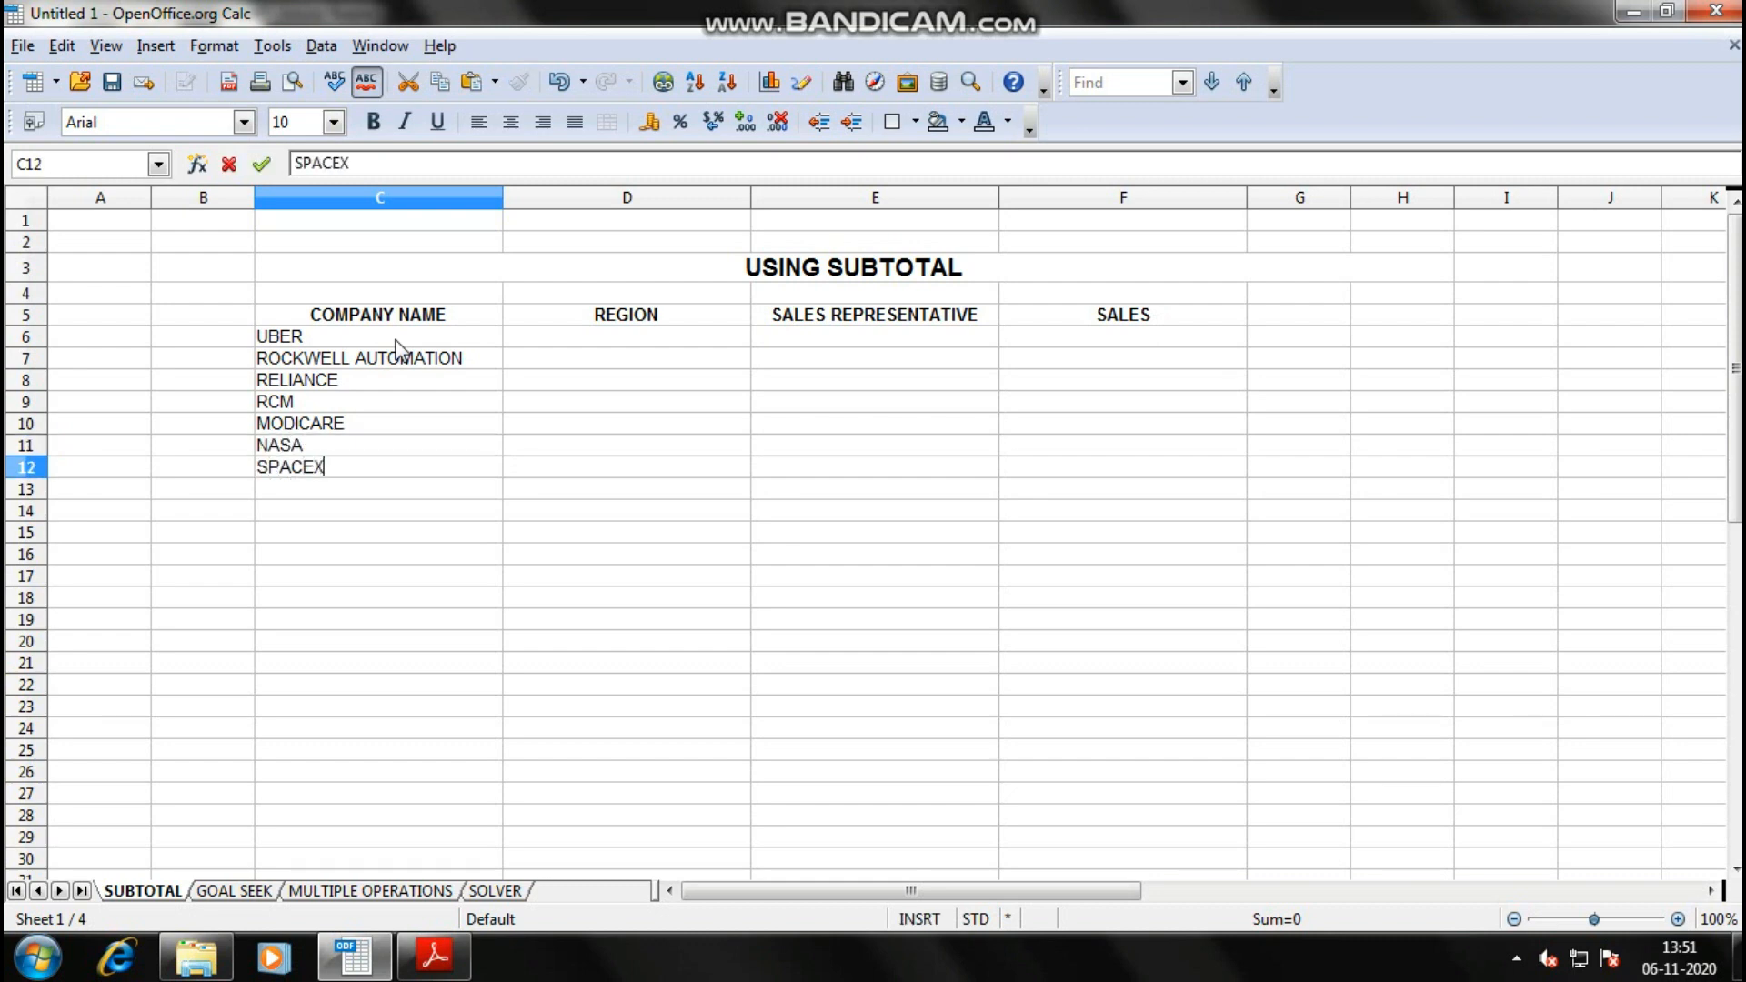
{"action": "key", "text": "Return"}
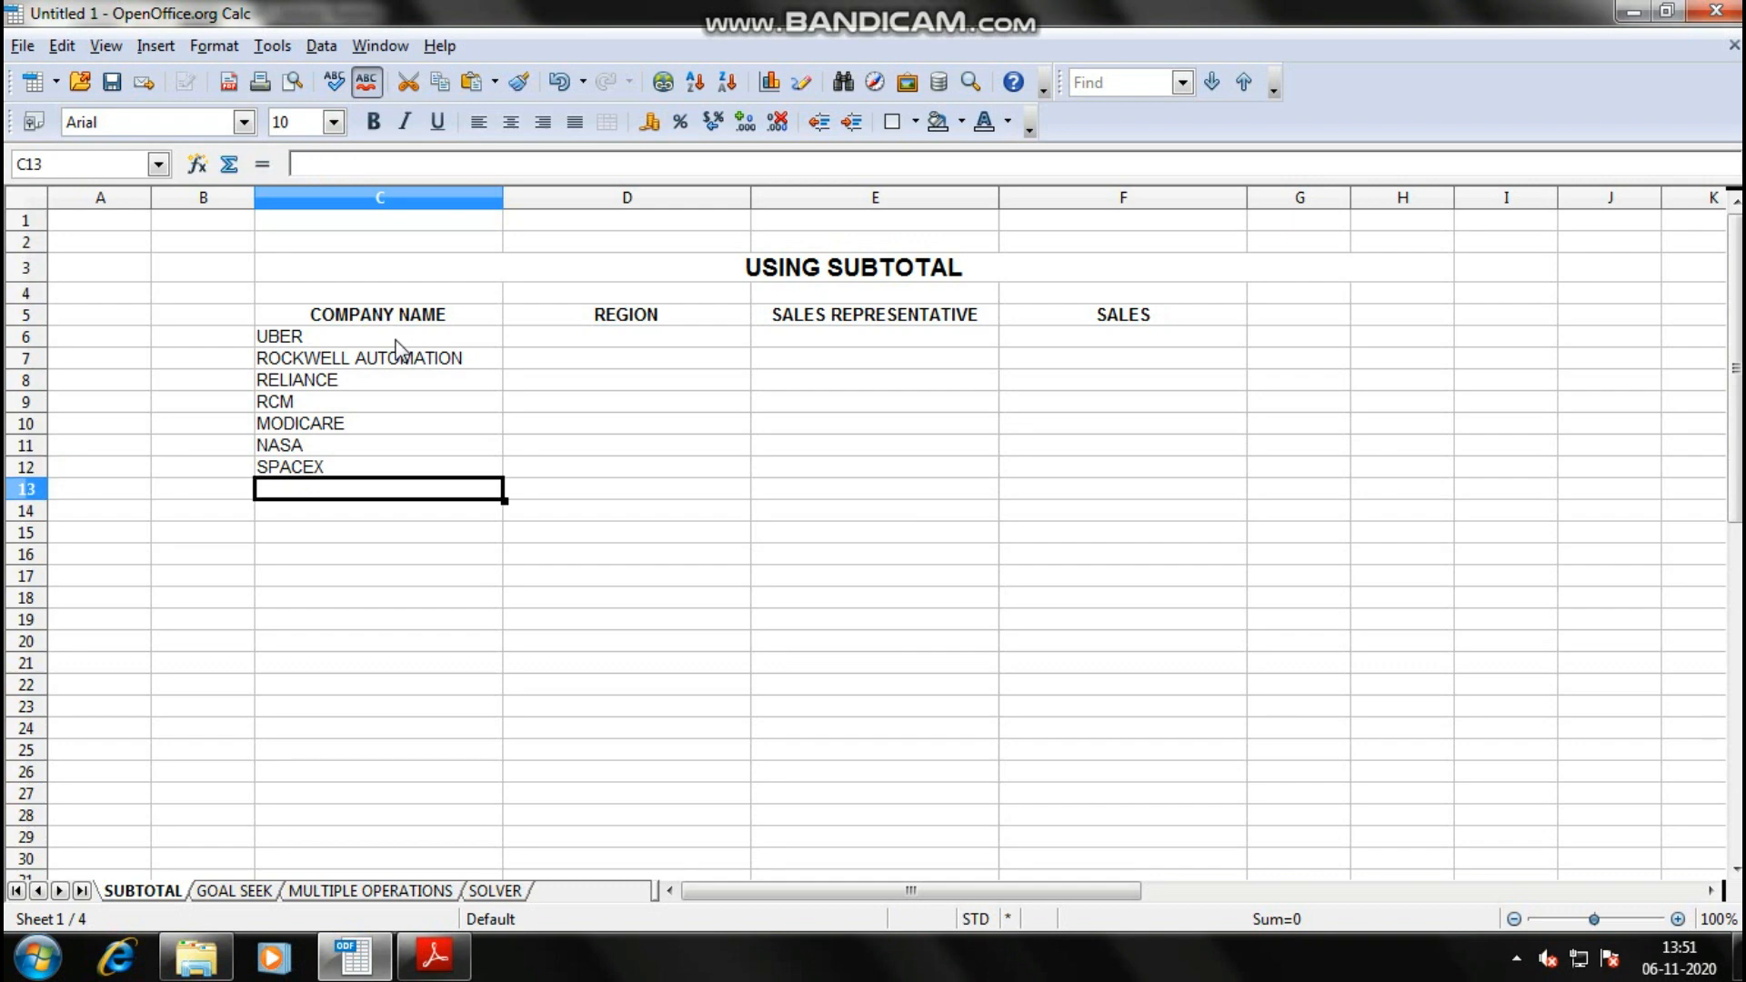
{"action": "type", "text": "JETTER"}
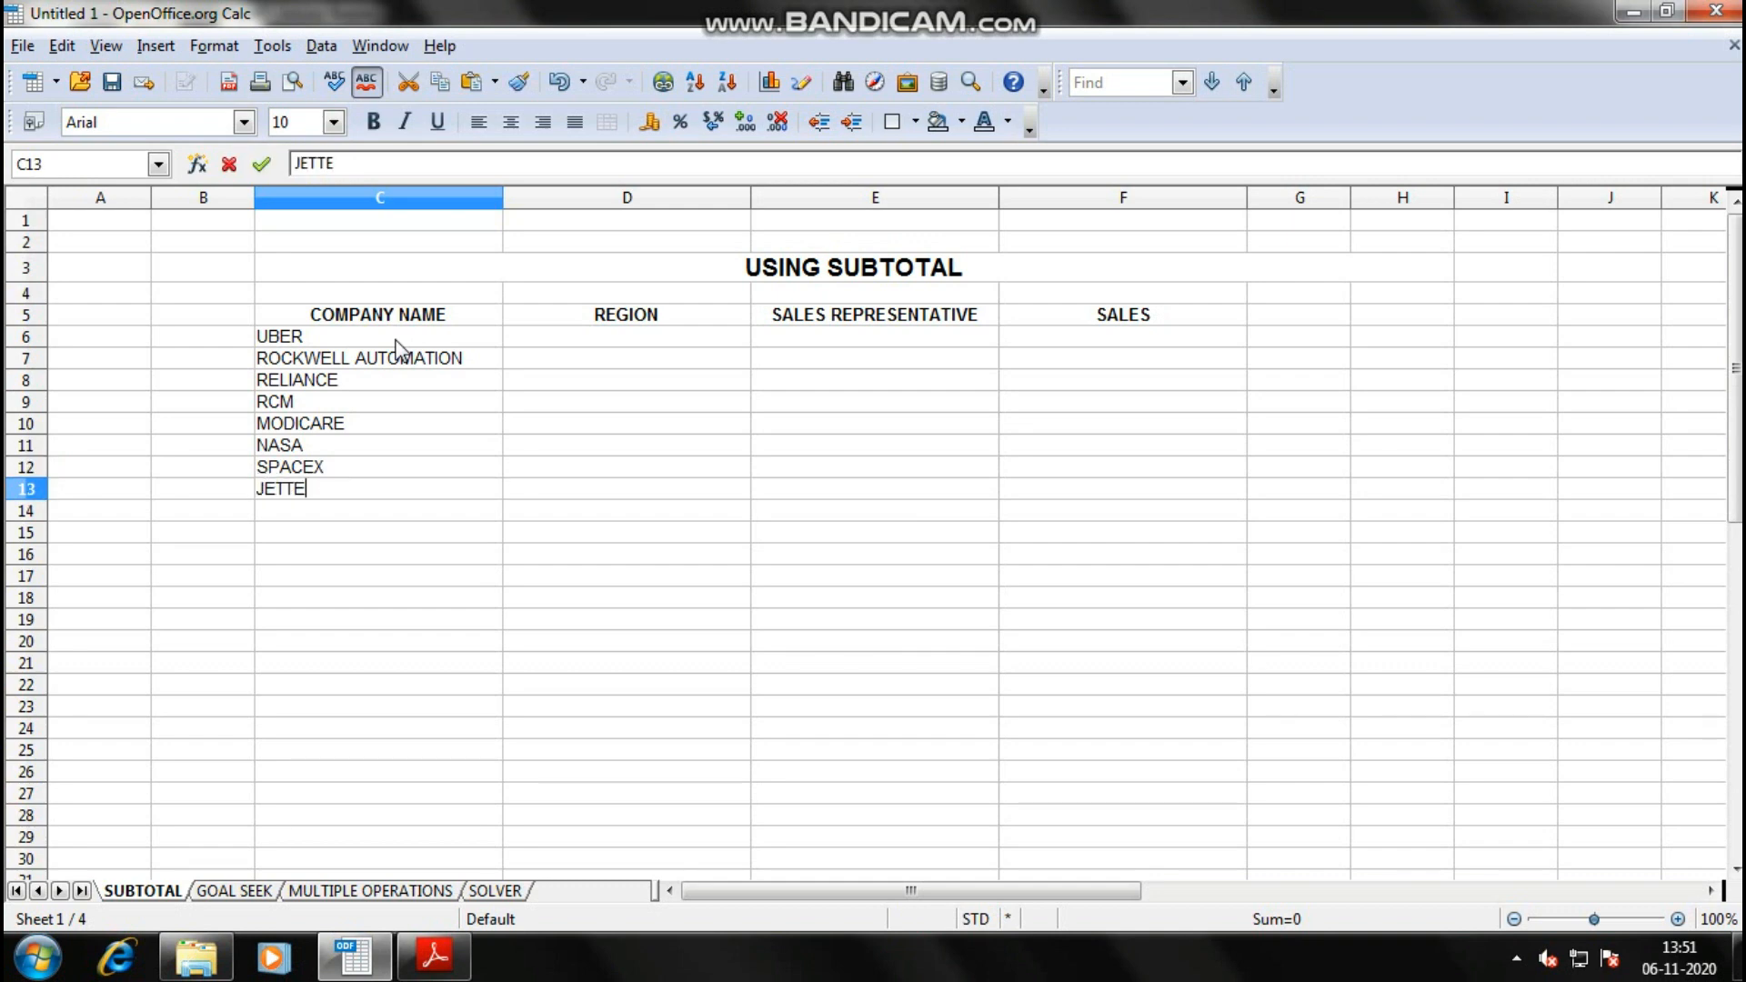
{"action": "key", "text": "Return"}
{"action": "type", "text": "REYNOLDS"}
{"action": "key", "text": "Return"}
- Copy the company names from C7:C12 and paste them below the list into C15:C20
{"action": "key", "text": "Up"}
{"action": "key", "text": "Up"}
{"action": "key", "text": "Up"}
{"action": "key", "text": "Up"}
{"action": "key", "text": "Up"}
{"action": "key", "text": "Up"}
{"action": "key", "text": "Up"}
{"action": "key", "text": "Up"}
{"action": "key", "text": "shift+Down"}
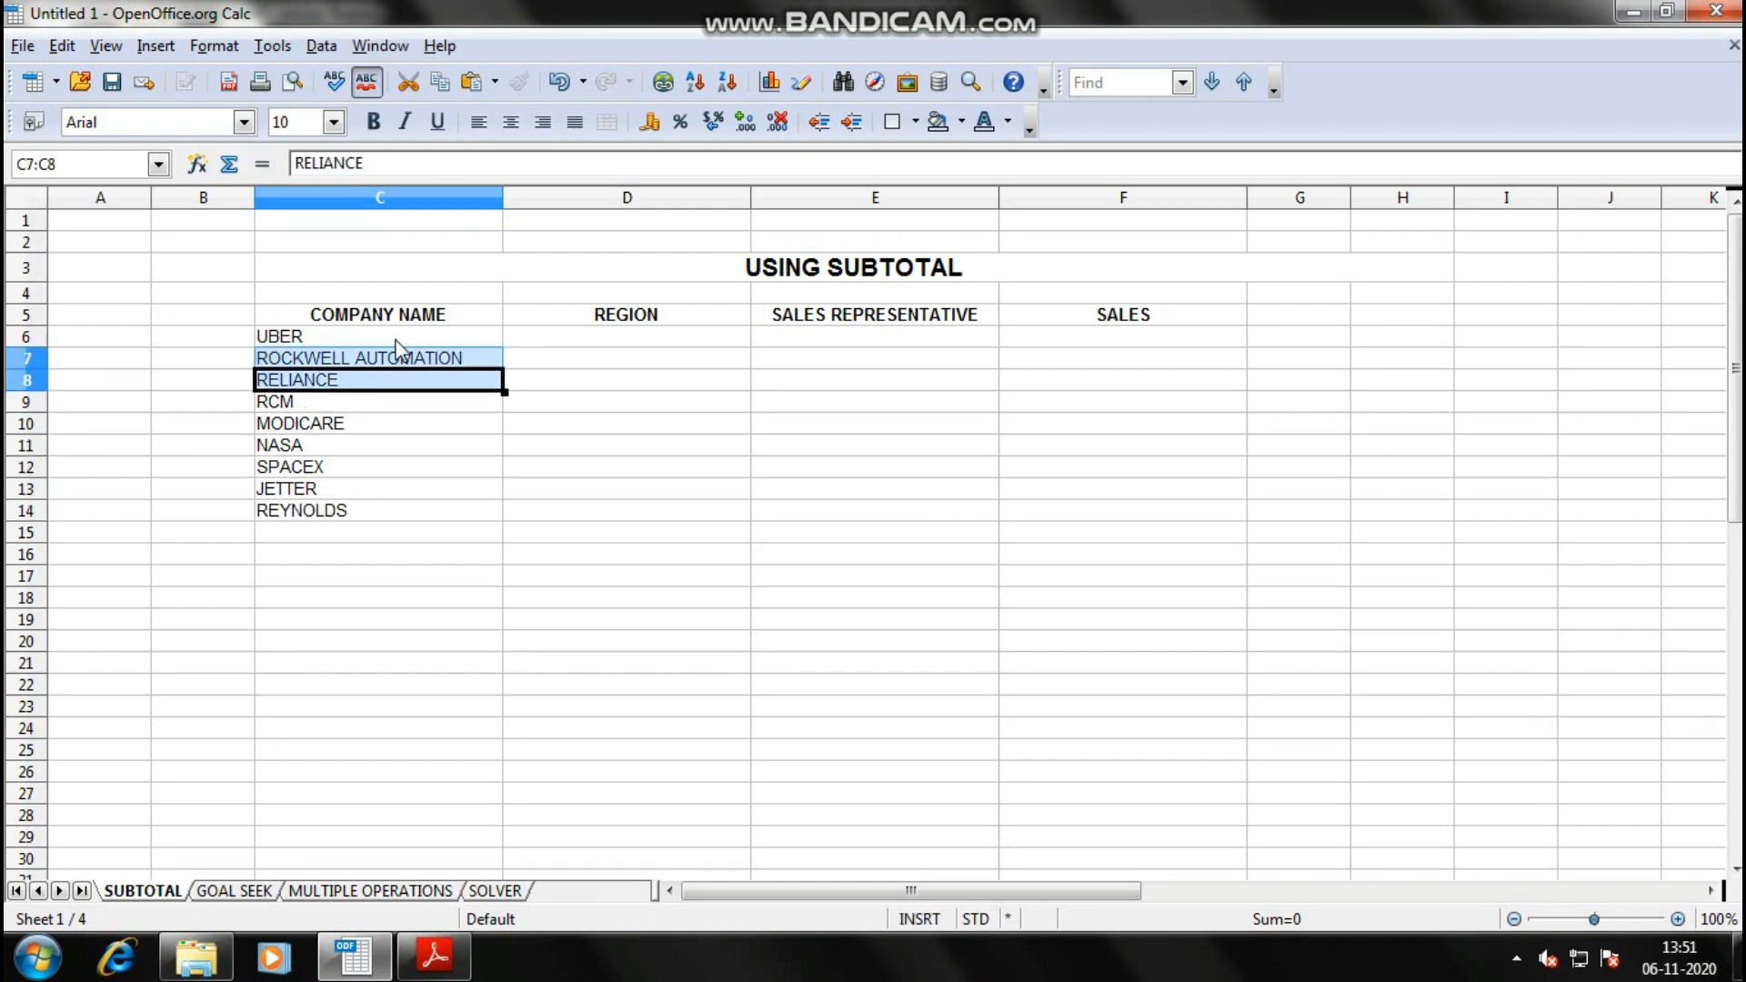
{"action": "key", "text": "shift+Down"}
{"action": "key", "text": "shift+Down"}
{"action": "key", "text": "shift+Down"}
{"action": "key", "text": "shift+Down"}
{"action": "key", "text": "ctrl+c"}
{"action": "key", "text": "Down"}
{"action": "key", "text": "Down"}
{"action": "key", "text": "Down"}
{"action": "key", "text": "ctrl+v"}
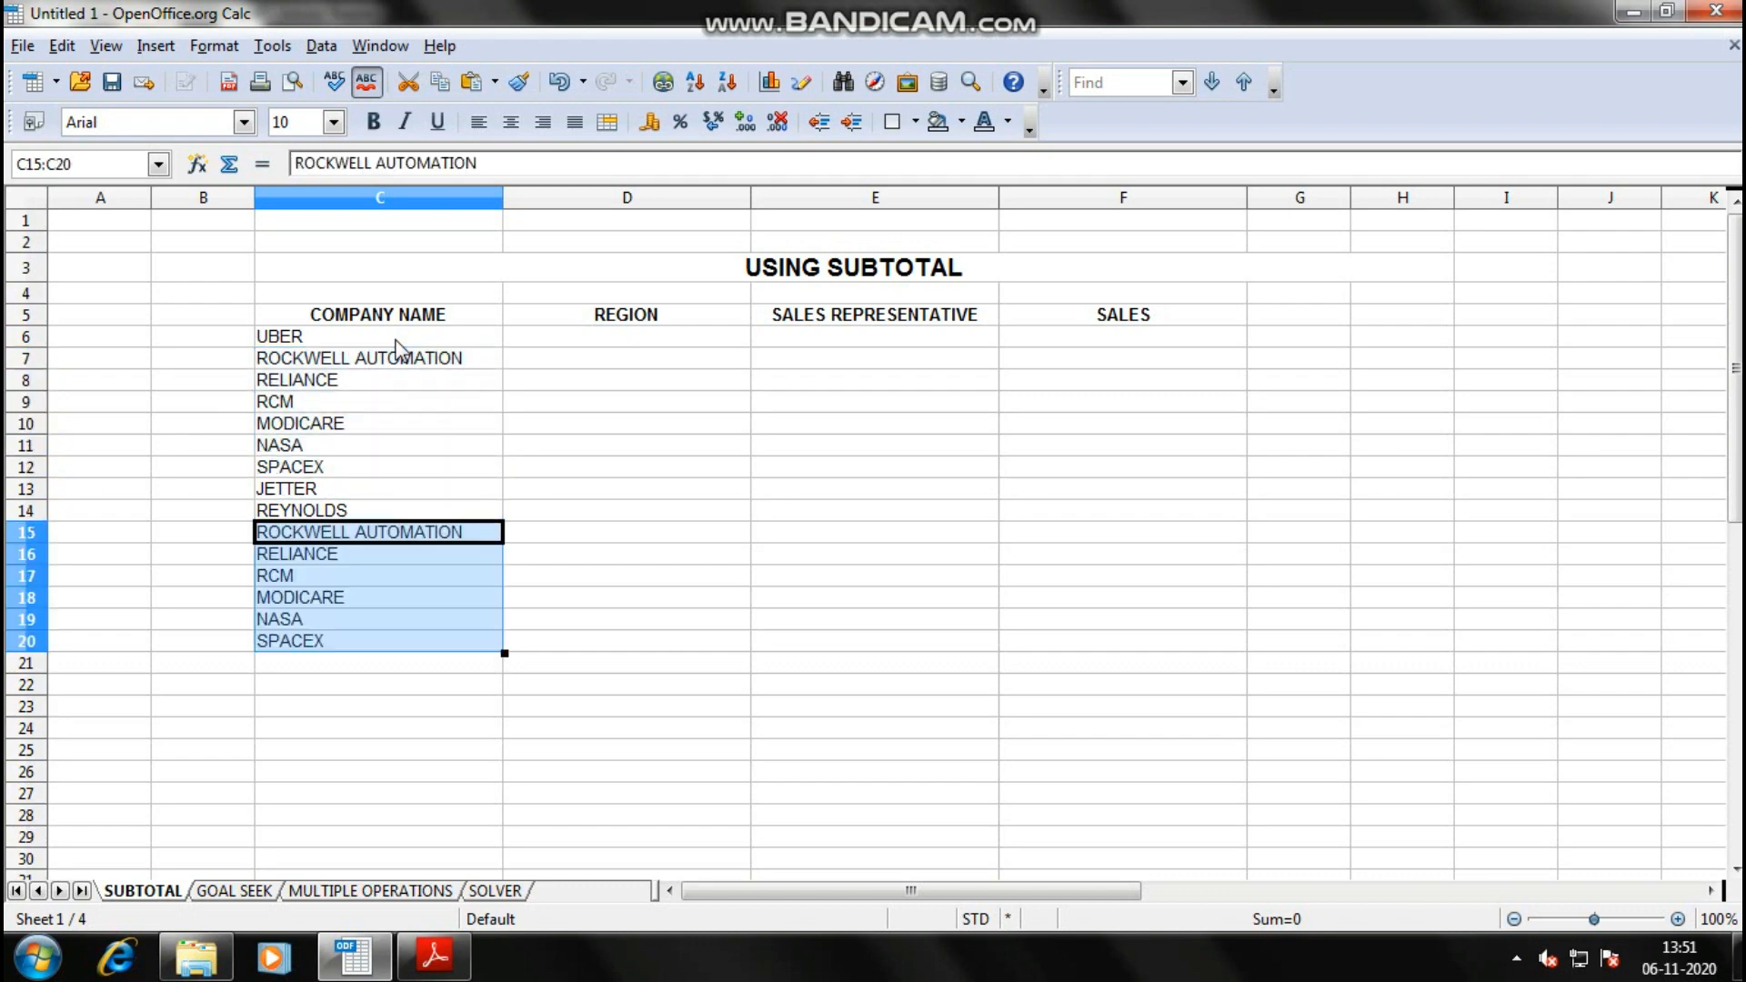
- Copy the company names from C11:C18 and paste them below the list into C21:C28
{"action": "key", "text": "ctrl+Down"}
{"action": "key", "text": "ctrl+Up"}
{"action": "key", "text": "Up"}
{"action": "key", "text": "Up"}
{"action": "key", "text": "shift+Up"}
{"action": "key", "text": "shift+Up"}
{"action": "key", "text": "shift+Up"}
{"action": "key", "text": "shift+Up"}
{"action": "key", "text": "shift+Up"}
{"action": "key", "text": "shift+Up"}
{"action": "key", "text": "shift+Up"}
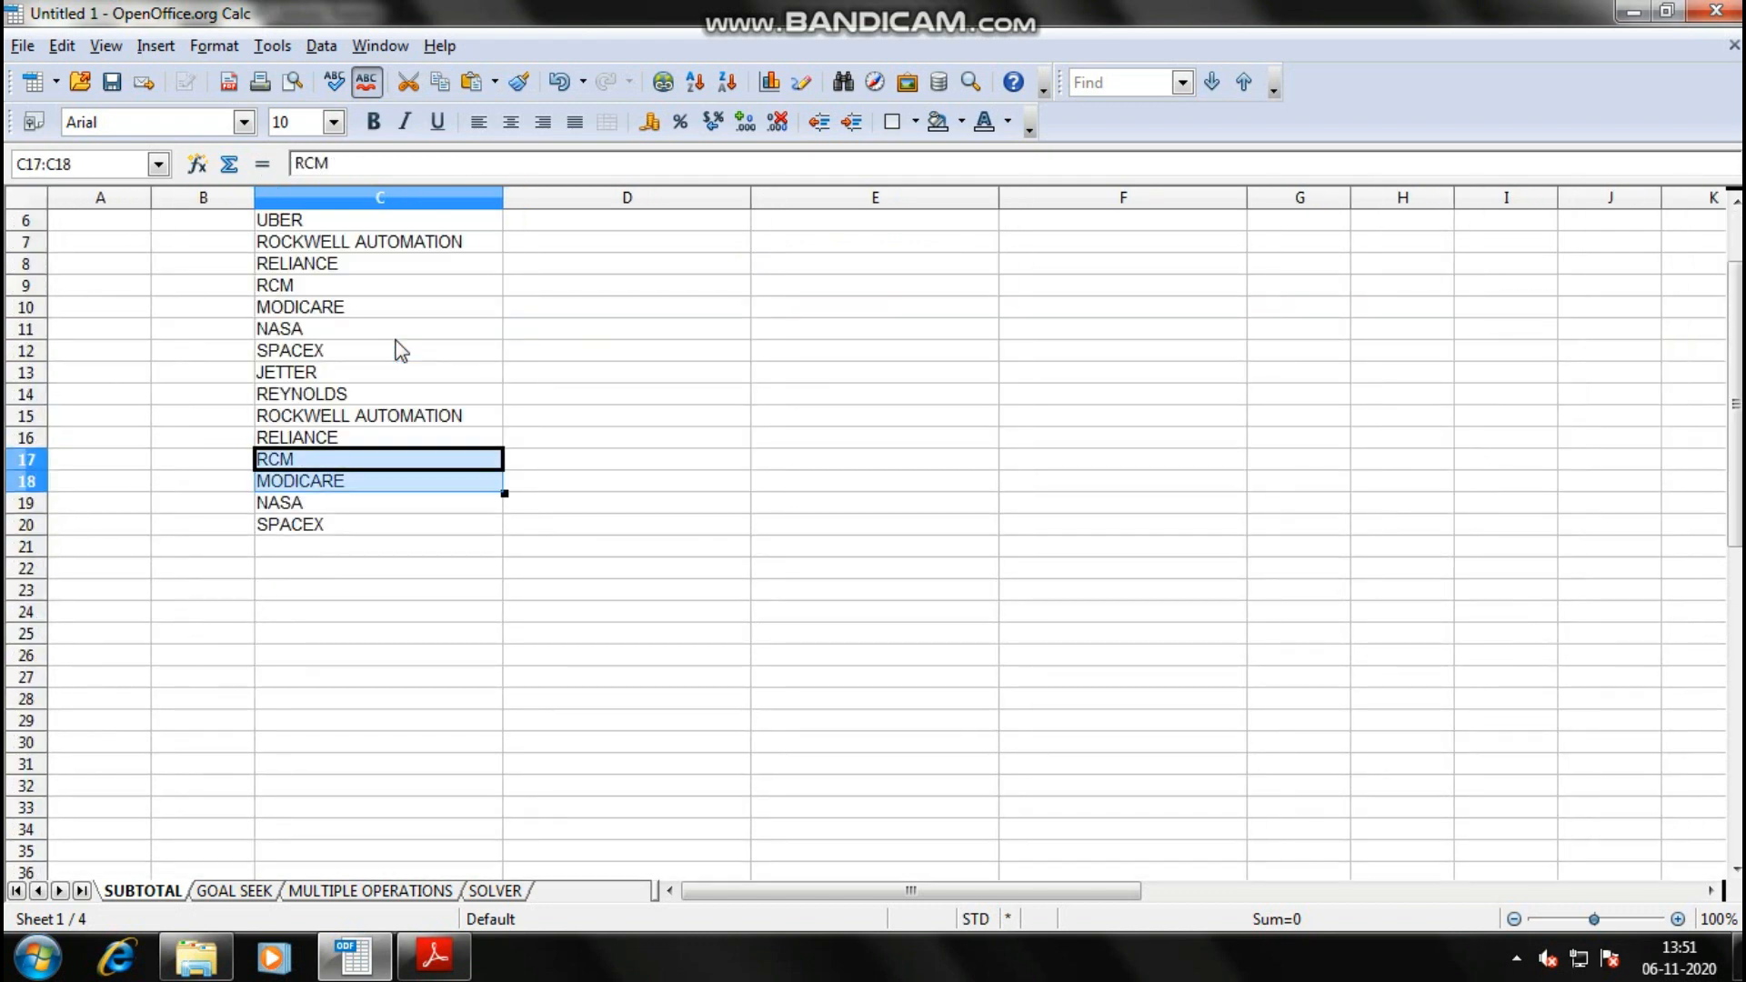
{"action": "key", "text": "ctrl+Down"}
{"action": "key", "text": "Down"}
{"action": "key", "text": "ctrl+v"}
- Copy the company names from C12:C22 and paste them below the list, starting at C29
{"action": "key", "text": "Down"}
{"action": "key", "text": "shift+Up"}
{"action": "key", "text": "shift+Up"}
{"action": "key", "text": "shift+Up"}
{"action": "key", "text": "shift+Up"}
{"action": "key", "text": "shift+Up"}
{"action": "key", "text": "shift+Up"}
{"action": "key", "text": "shift+Up"}
{"action": "key", "text": "shift+Up"}
{"action": "key", "text": "shift+Up"}
{"action": "key", "text": "shift+Up"}
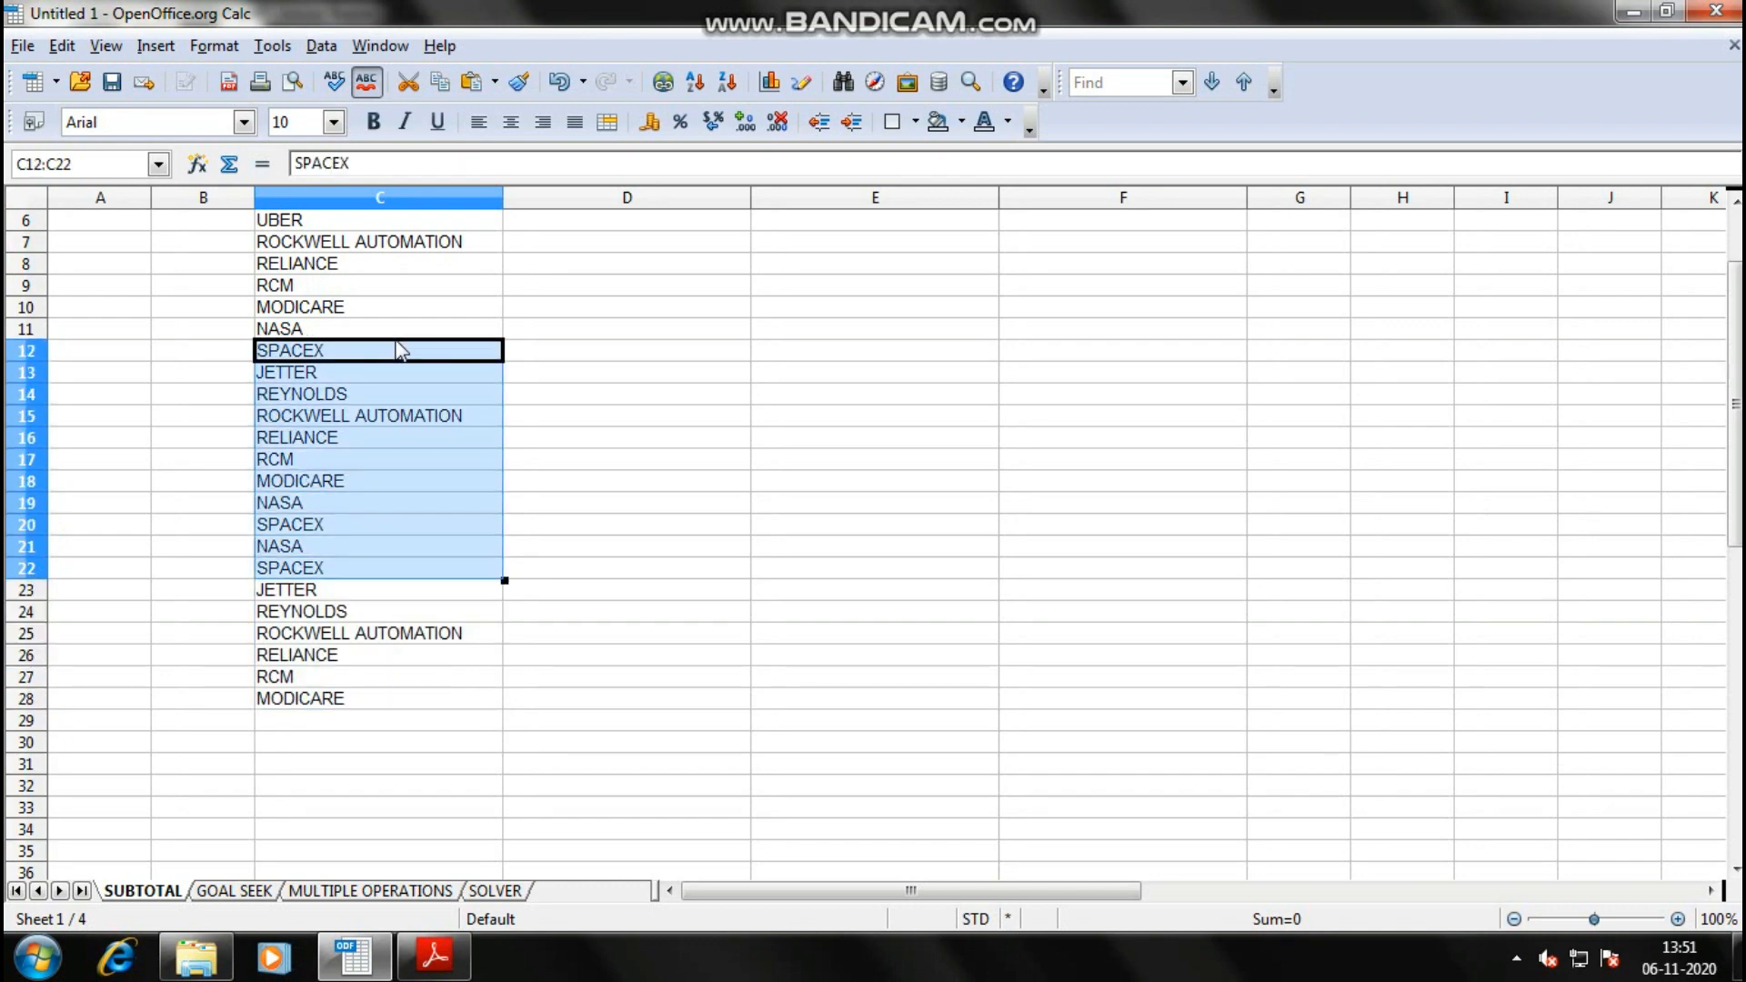
{"action": "key", "text": "ctrl+c"}
{"action": "key", "text": "ctrl+Down"}
{"action": "key", "text": "Down"}
{"action": "key", "text": "ctrl+v"}
- Enter the regions NORTH in D6 and NORTH EAST in D7
{"action": "key", "text": "ctrl+Up"}
{"action": "key", "text": "Up"}
{"action": "key", "text": "Down"}
{"action": "key", "text": "Down"}
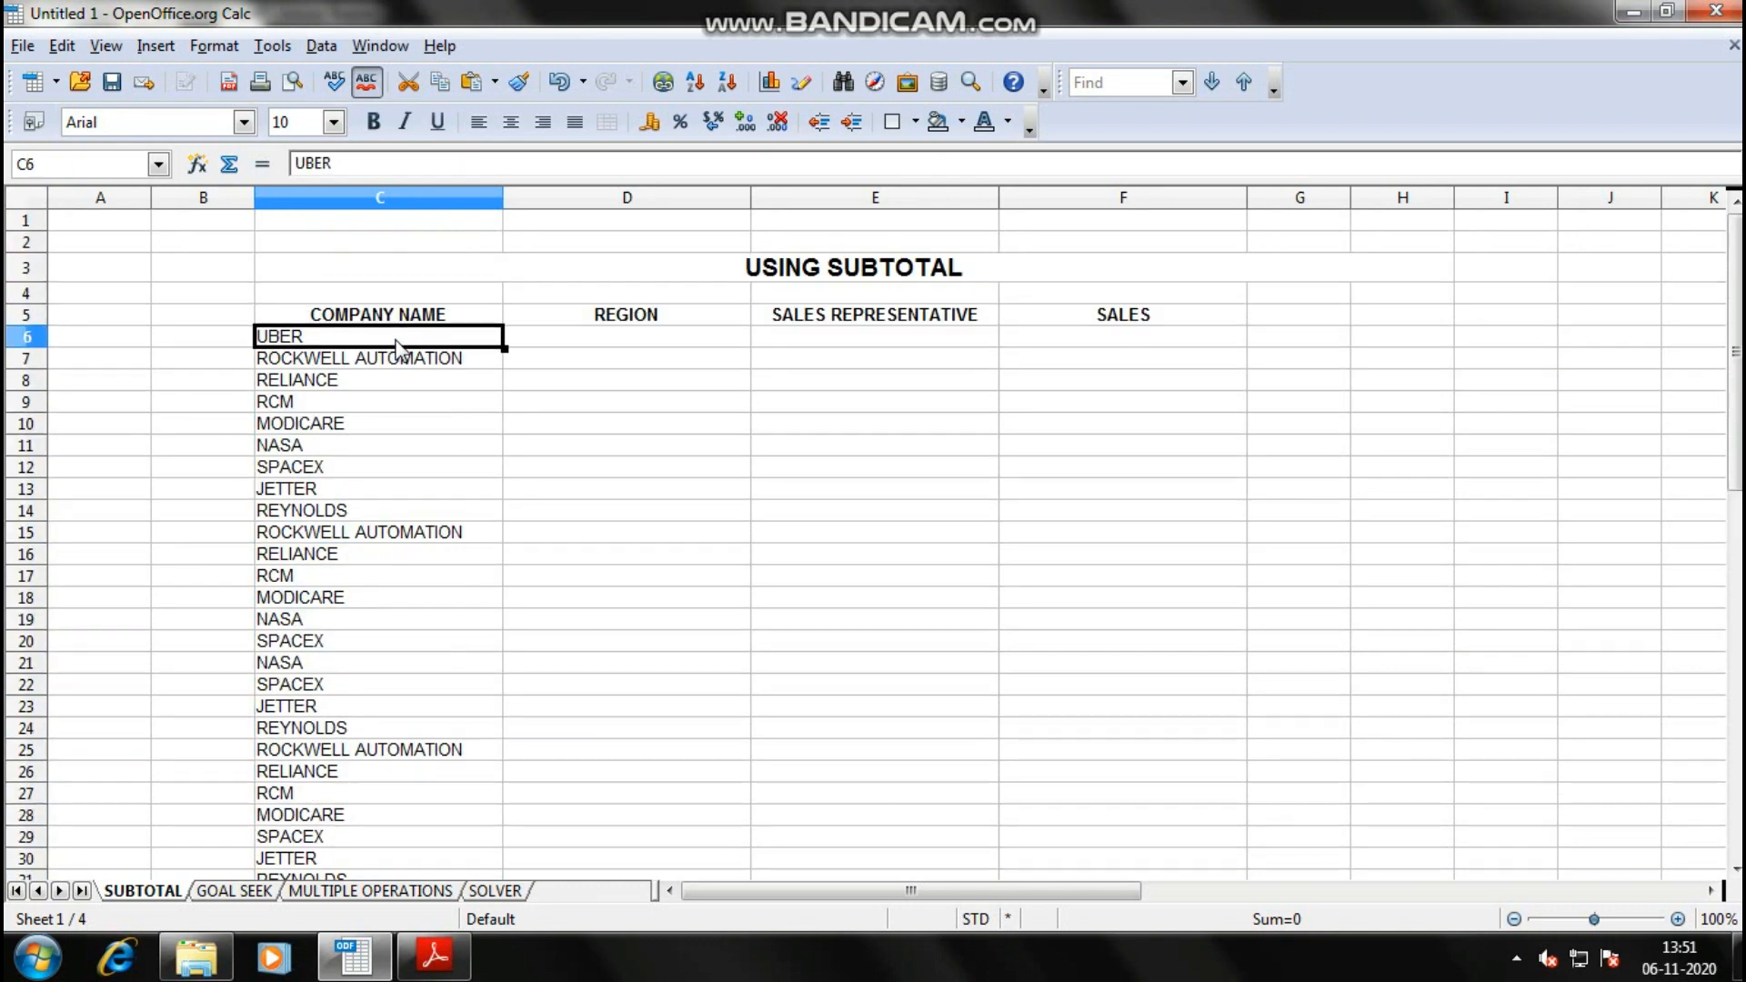
{"action": "key", "text": "Right"}
{"action": "type", "text": "N"}
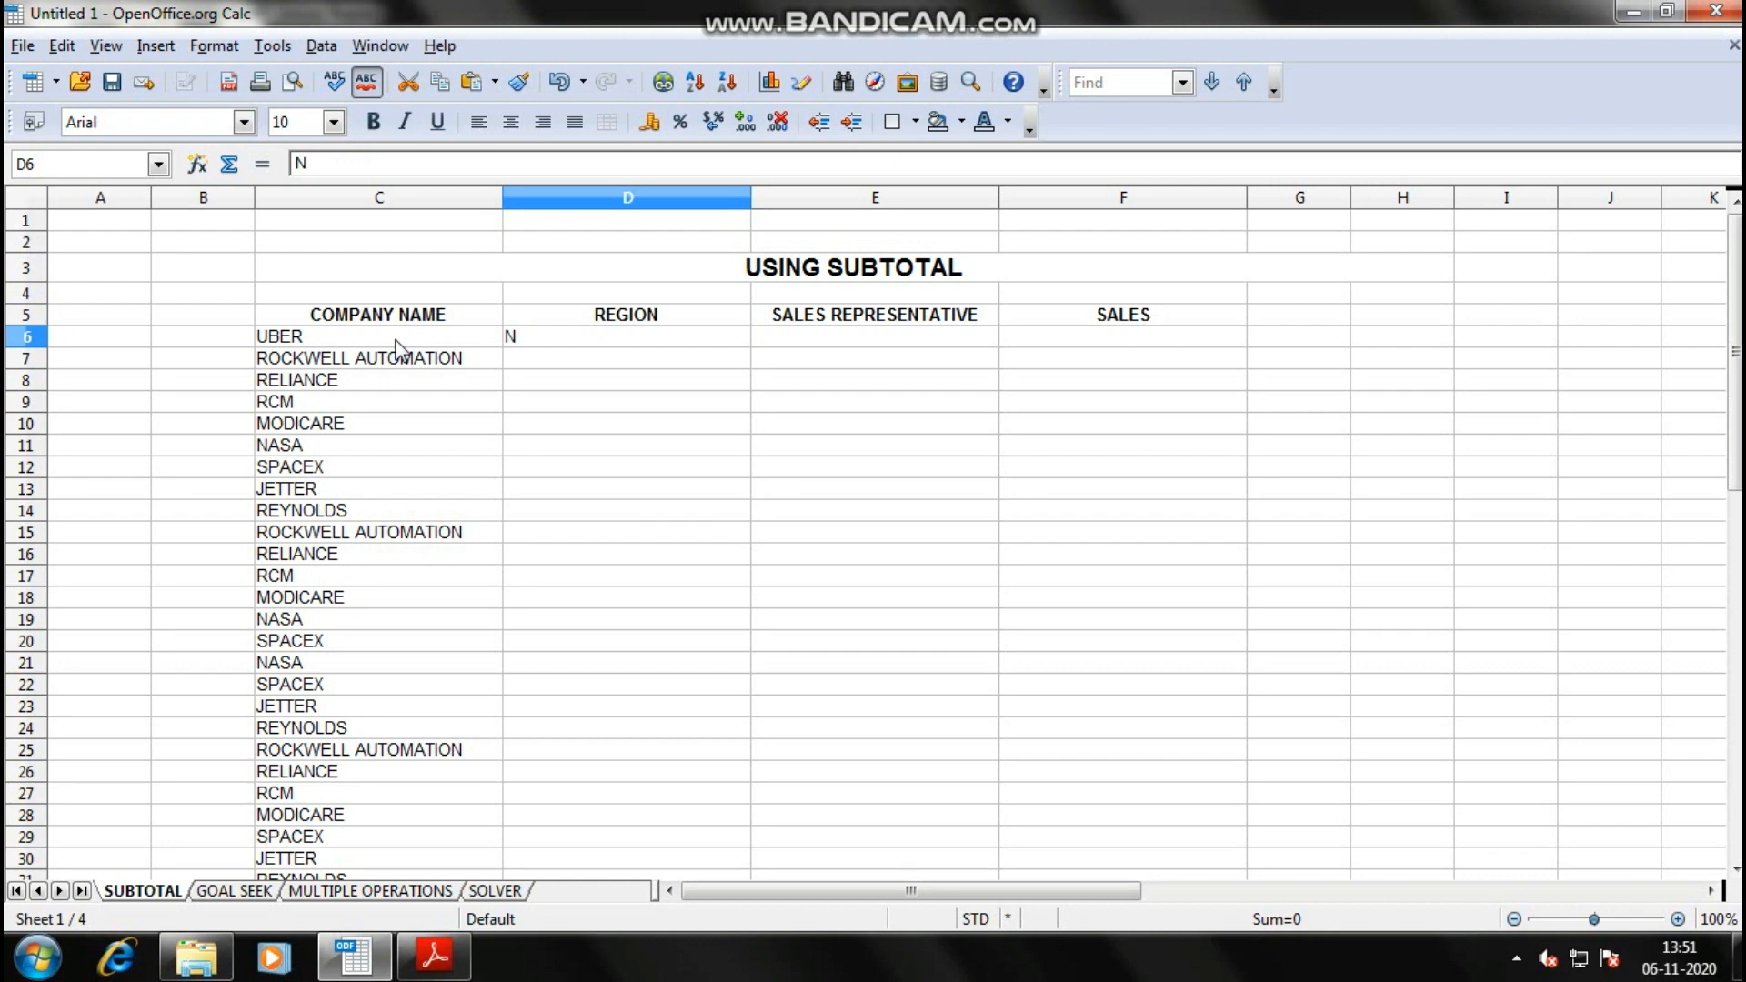
{"action": "type", "text": "ORTH"}
{"action": "key", "text": "Return"}
{"action": "type", "text": "NORTH EWAS"}
{"action": "key", "text": "BackSpace"}
{"action": "key", "text": "BackSpace"}
{"action": "key", "text": "BackSpace"}
{"action": "key", "text": "Insert"}
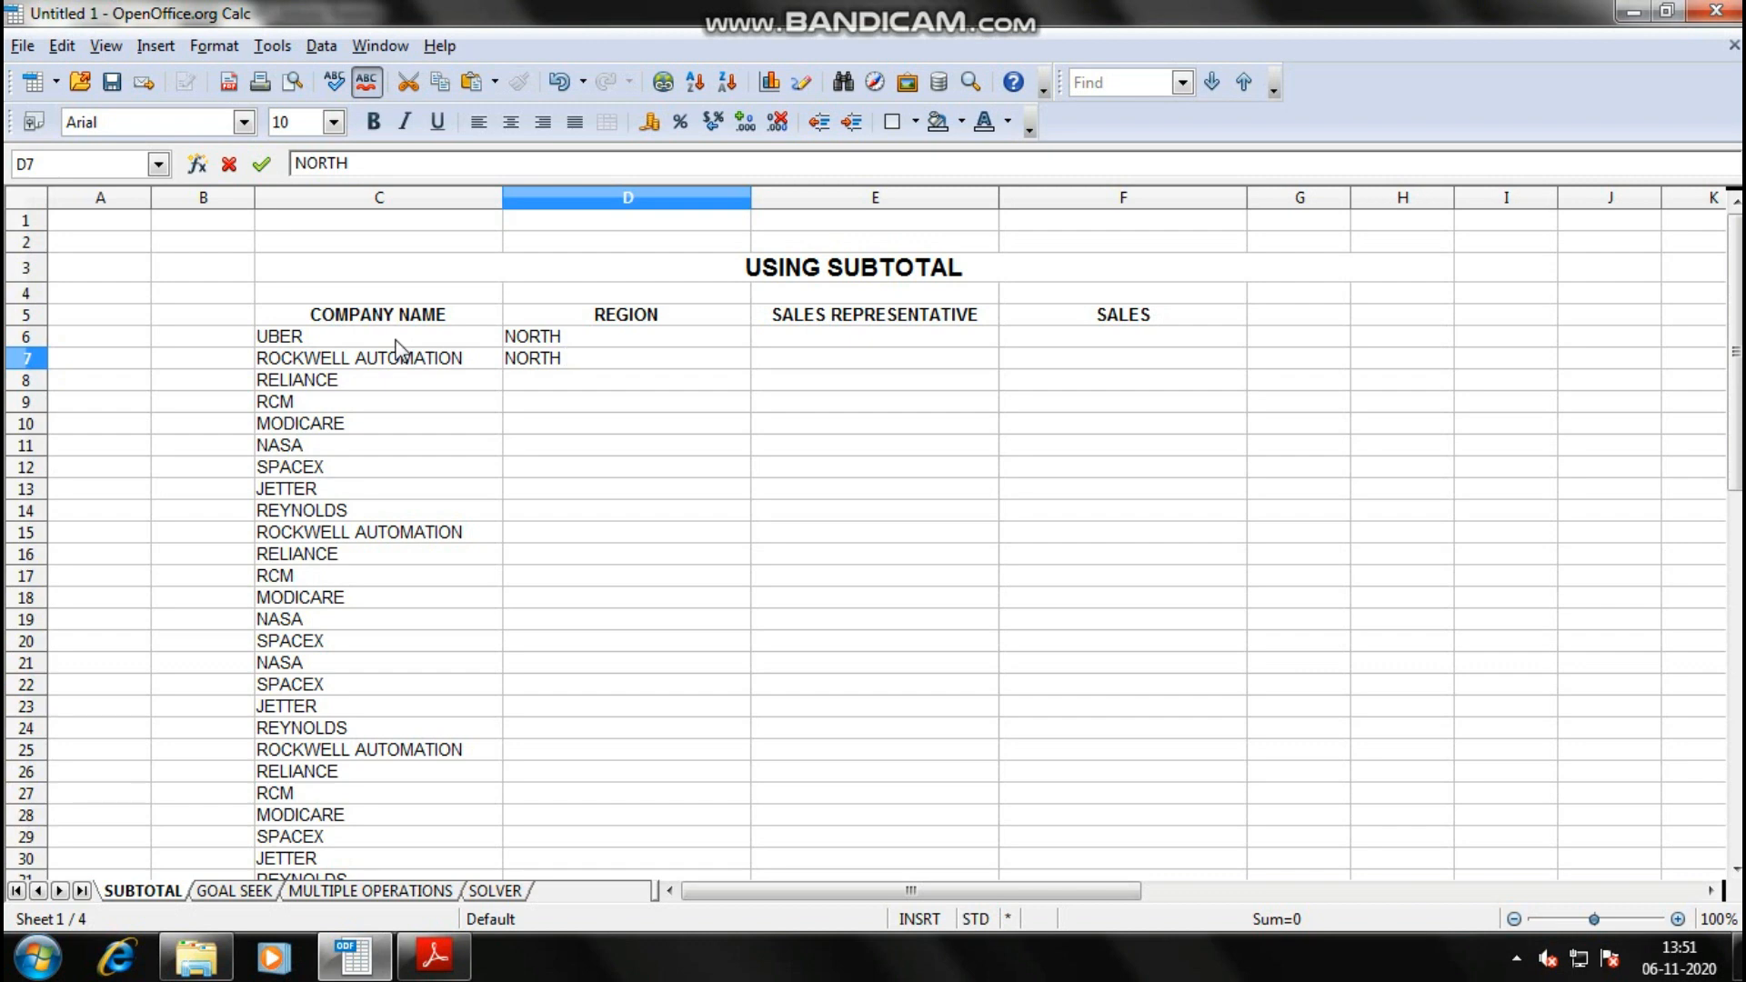
{"action": "type", "text": "EAST"}
{"action": "key", "text": "Return"}
- Enter the regions SOUTH, SOUTH WEST and SOUTH EAST in D8:D10
{"action": "type", "text": "SOUTH"}
{"action": "key", "text": "Return"}
{"action": "type", "text": "SOUTH"}
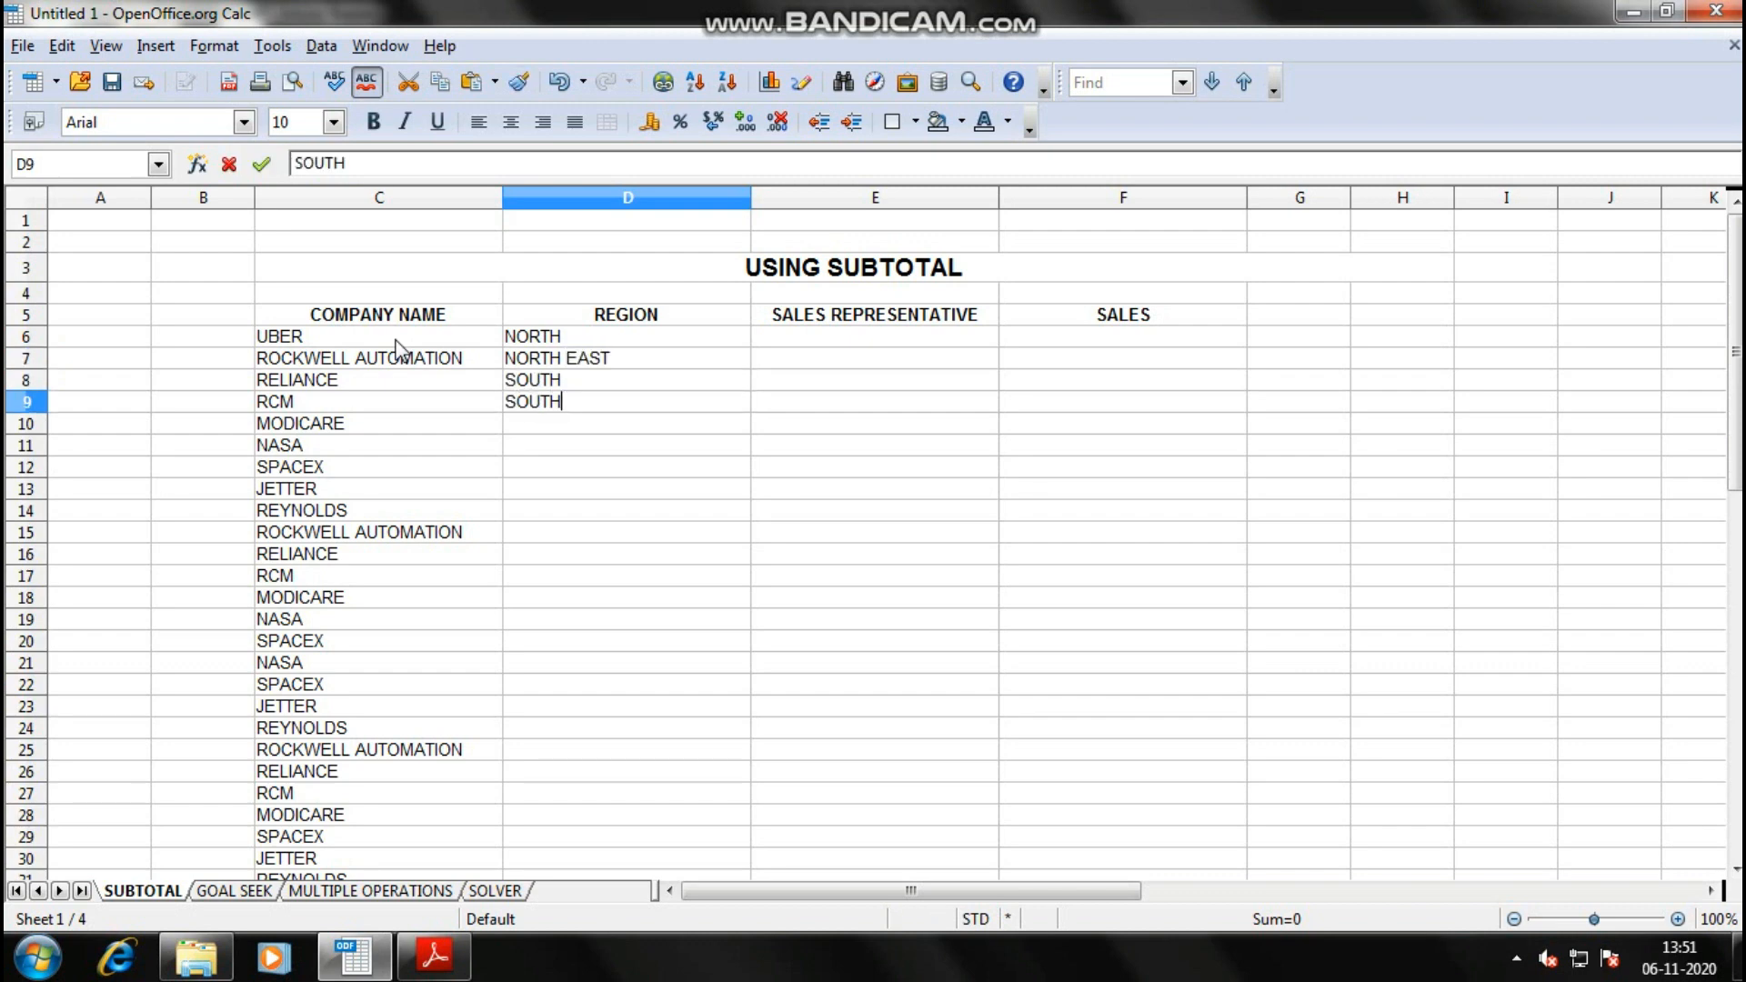
{"action": "type", "text": " WEST"}
{"action": "key", "text": "Return"}
{"action": "type", "text": "SOU"}
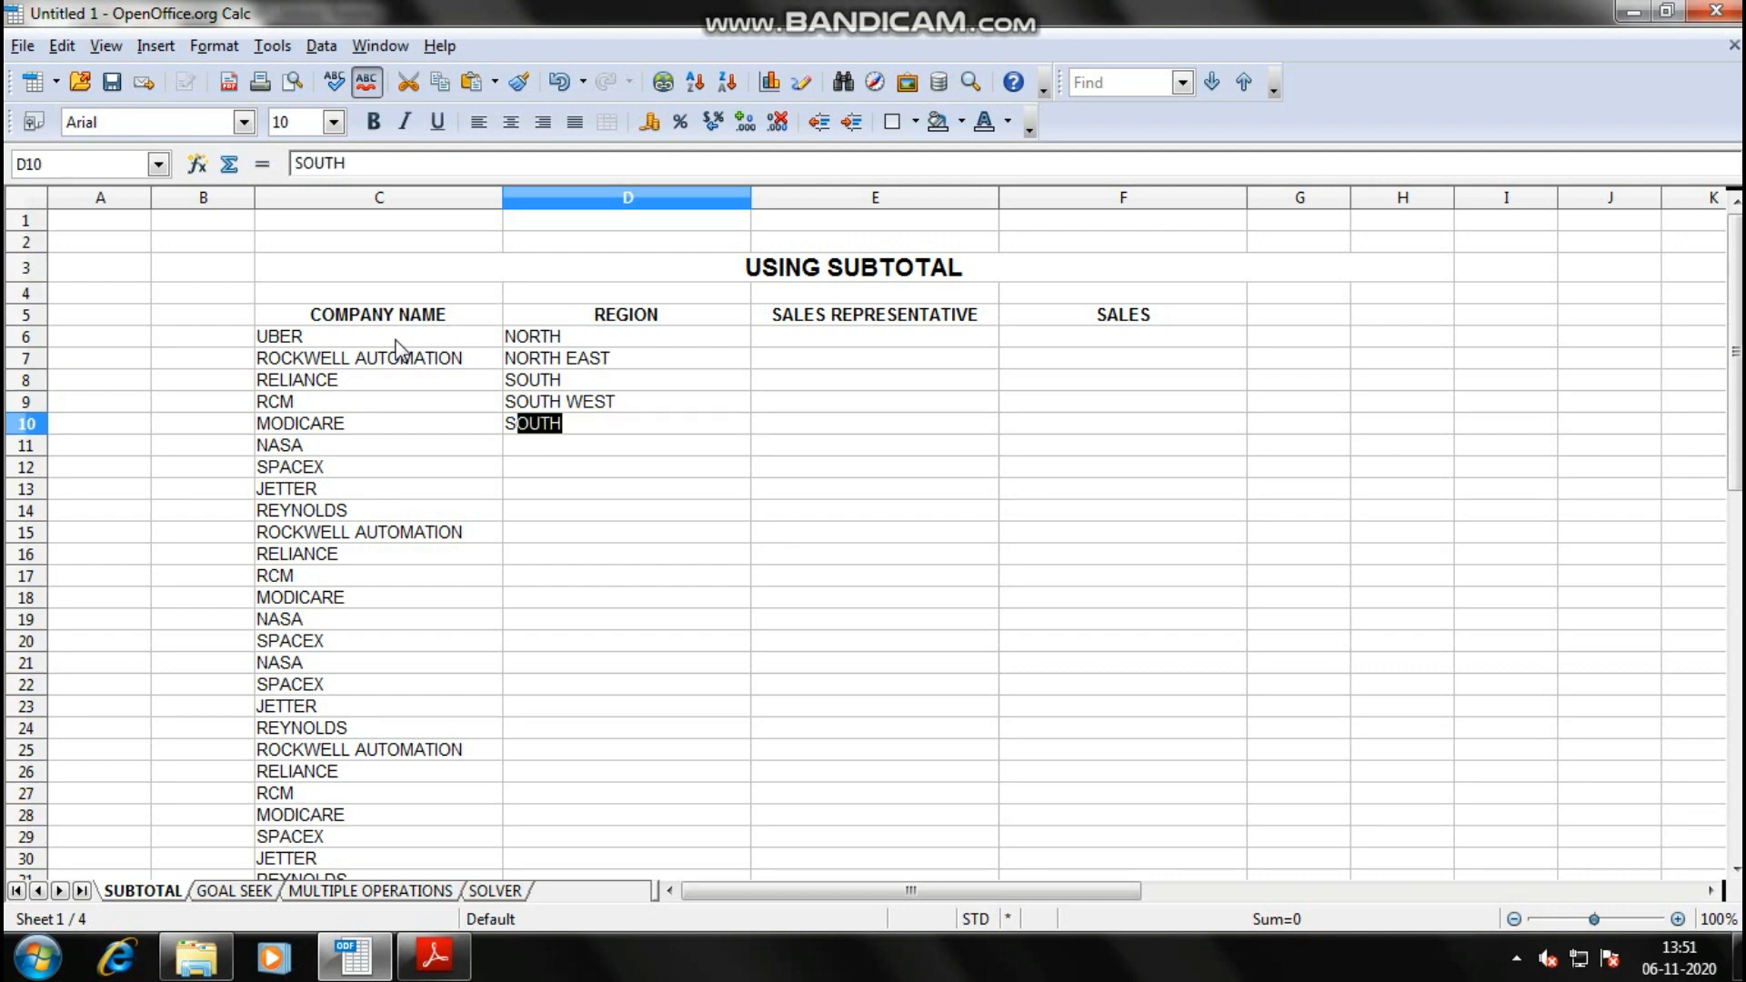
{"action": "type", "text": "TH EAST"}
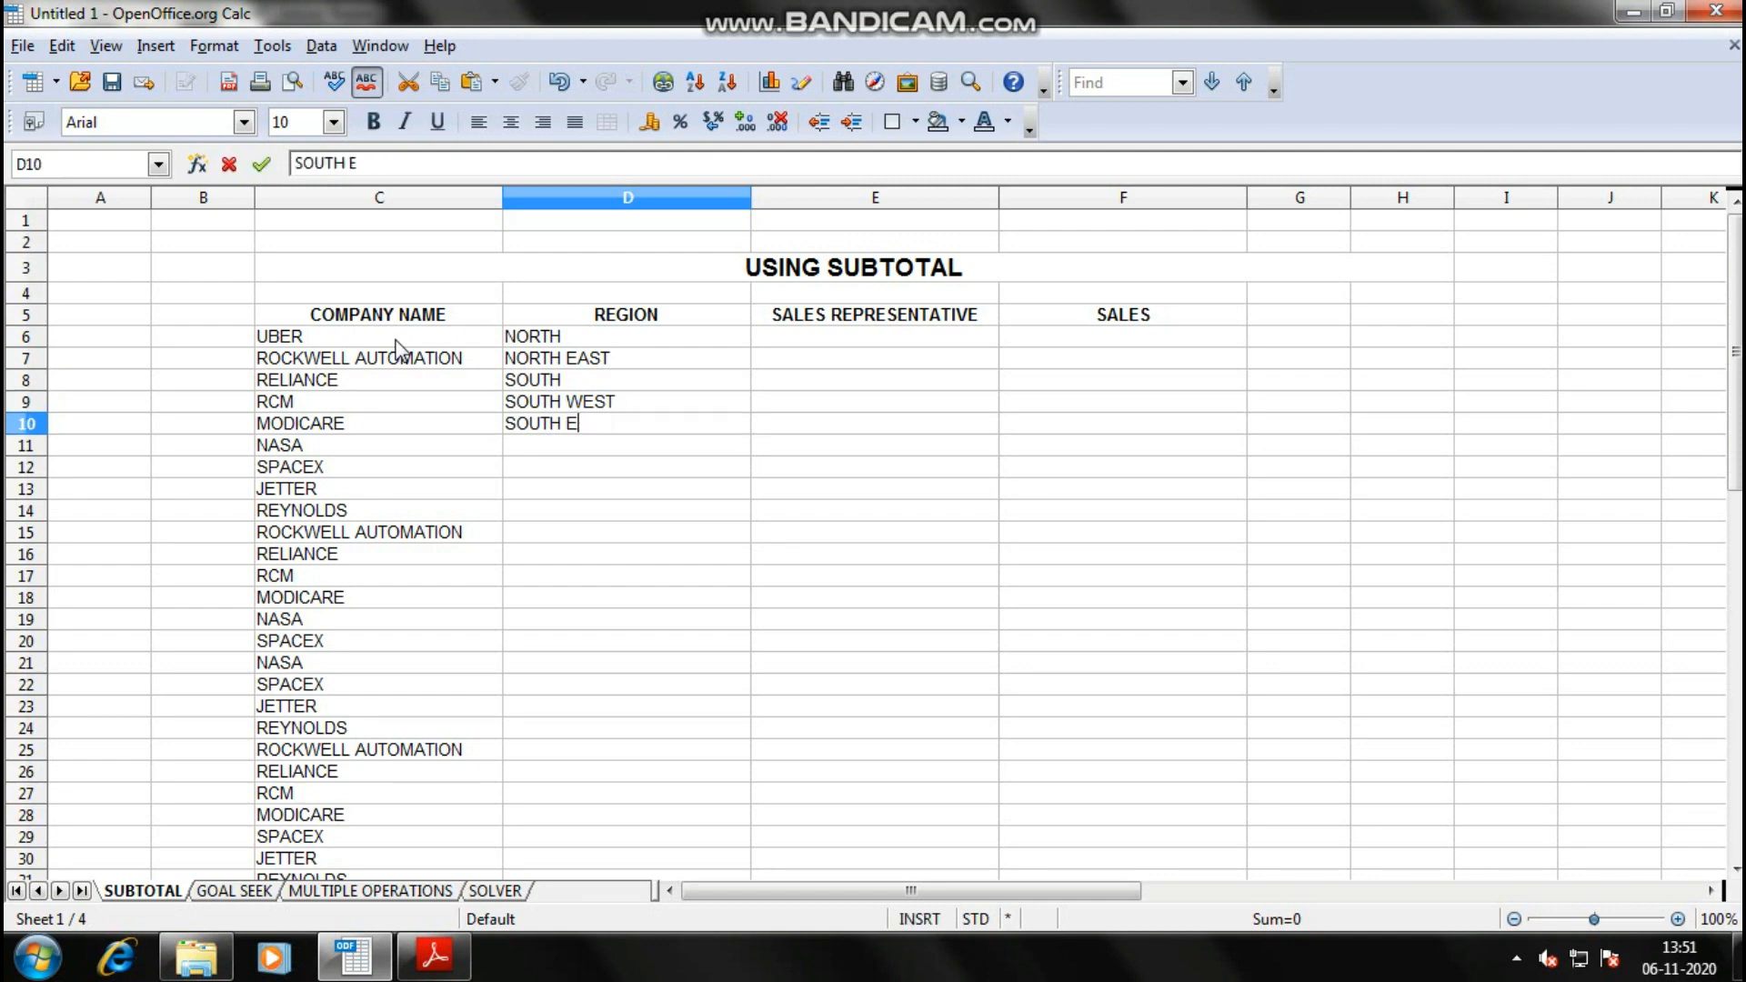
{"action": "key", "text": "Return"}
- Enter the regions EAST, WEST and NORTH WEST in D11:D13
{"action": "type", "text": "EAST"}
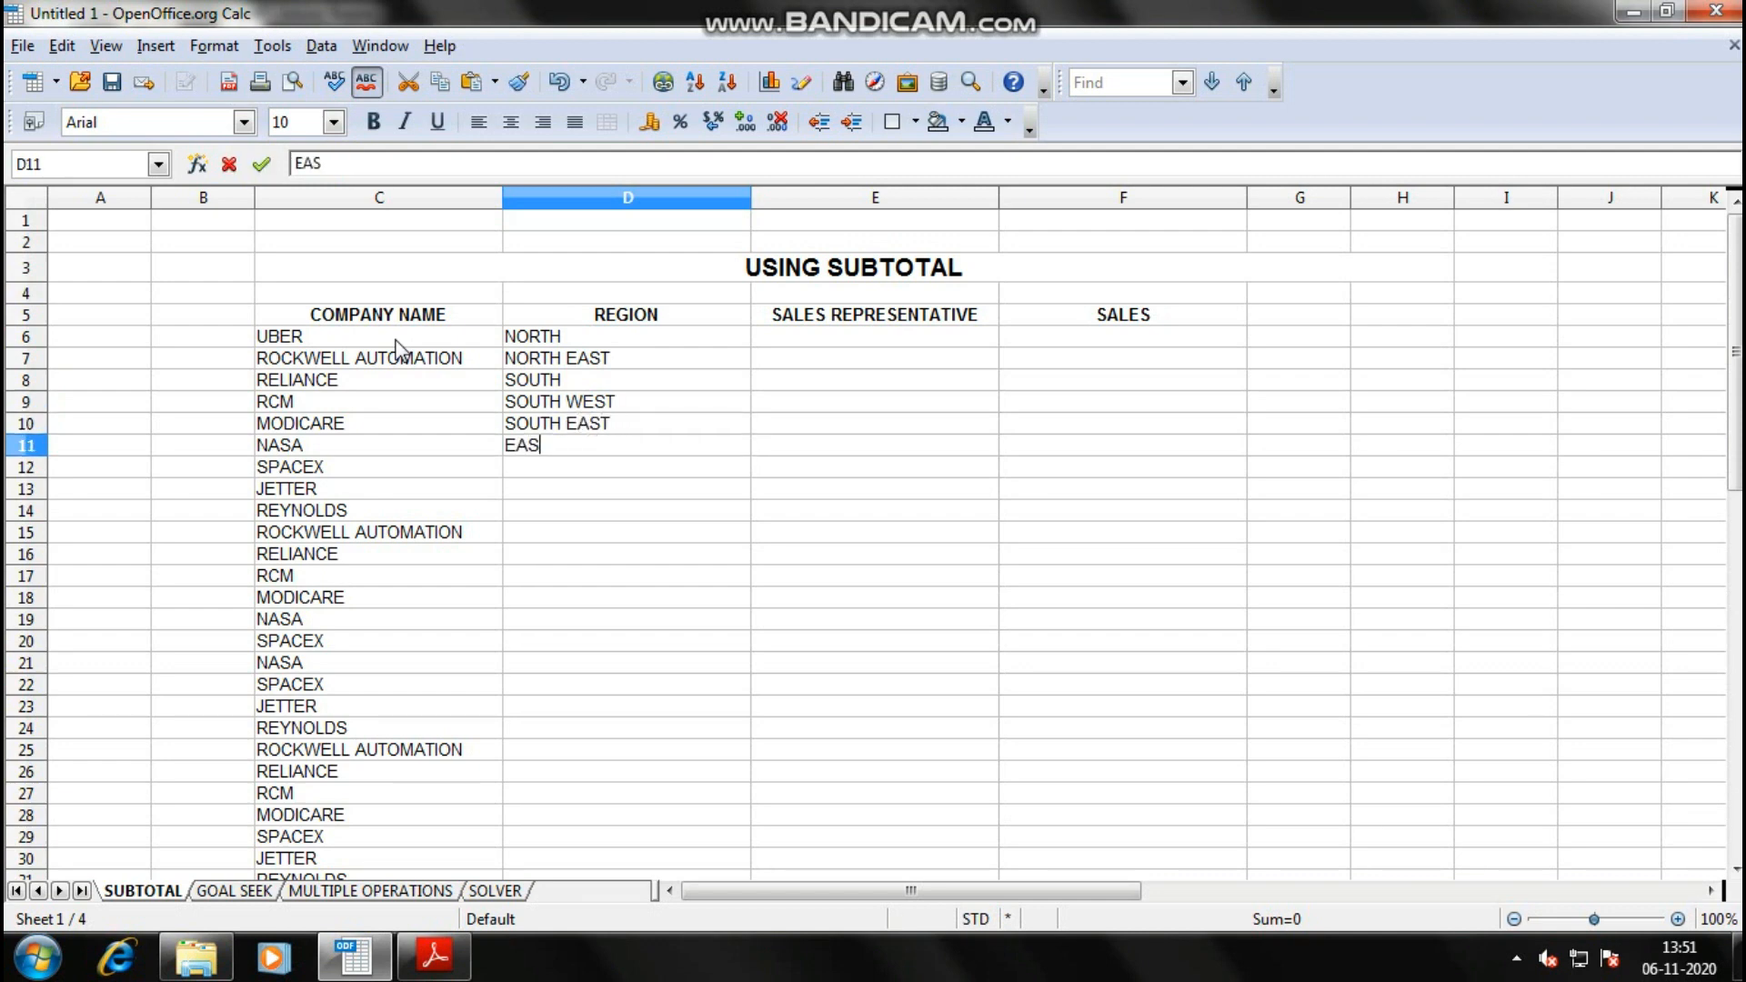
{"action": "key", "text": "Return"}
{"action": "type", "text": "WEST"}
{"action": "key", "text": "Return"}
{"action": "type", "text": "NORTH 3WES"}
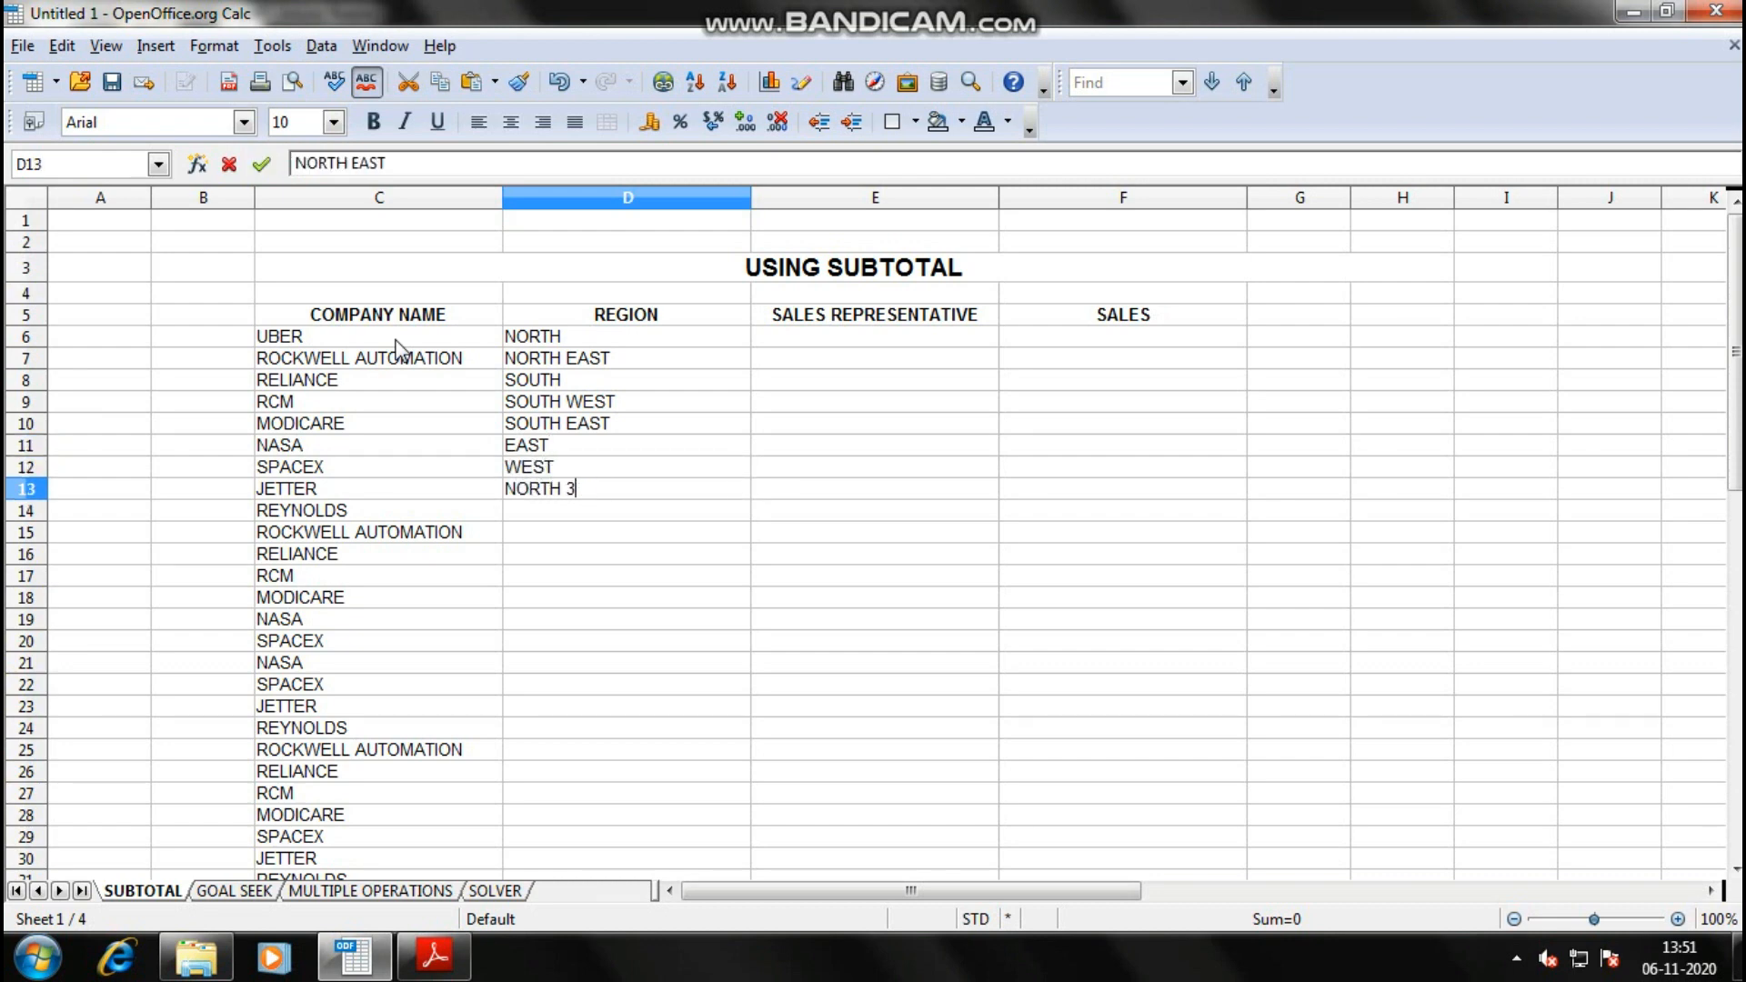
{"action": "key", "text": "BackSpace"}
{"action": "key", "text": "BackSpace"}
{"action": "key", "text": "BackSpace"}
{"action": "key", "text": "BackSpace"}
{"action": "type", "text": "WEST"}
{"action": "key", "text": "Return"}
- Copy the regions in D6:D13 and paste them below the list, starting at D14
{"action": "key", "text": "Up"}
{"action": "key", "text": "shift+Up"}
{"action": "key", "text": "shift+Up"}
{"action": "key", "text": "shift+Up"}
{"action": "key", "text": "shift+Up"}
{"action": "key", "text": "shift+Up"}
{"action": "key", "text": "shift+Up"}
{"action": "key", "text": "shift+Up"}
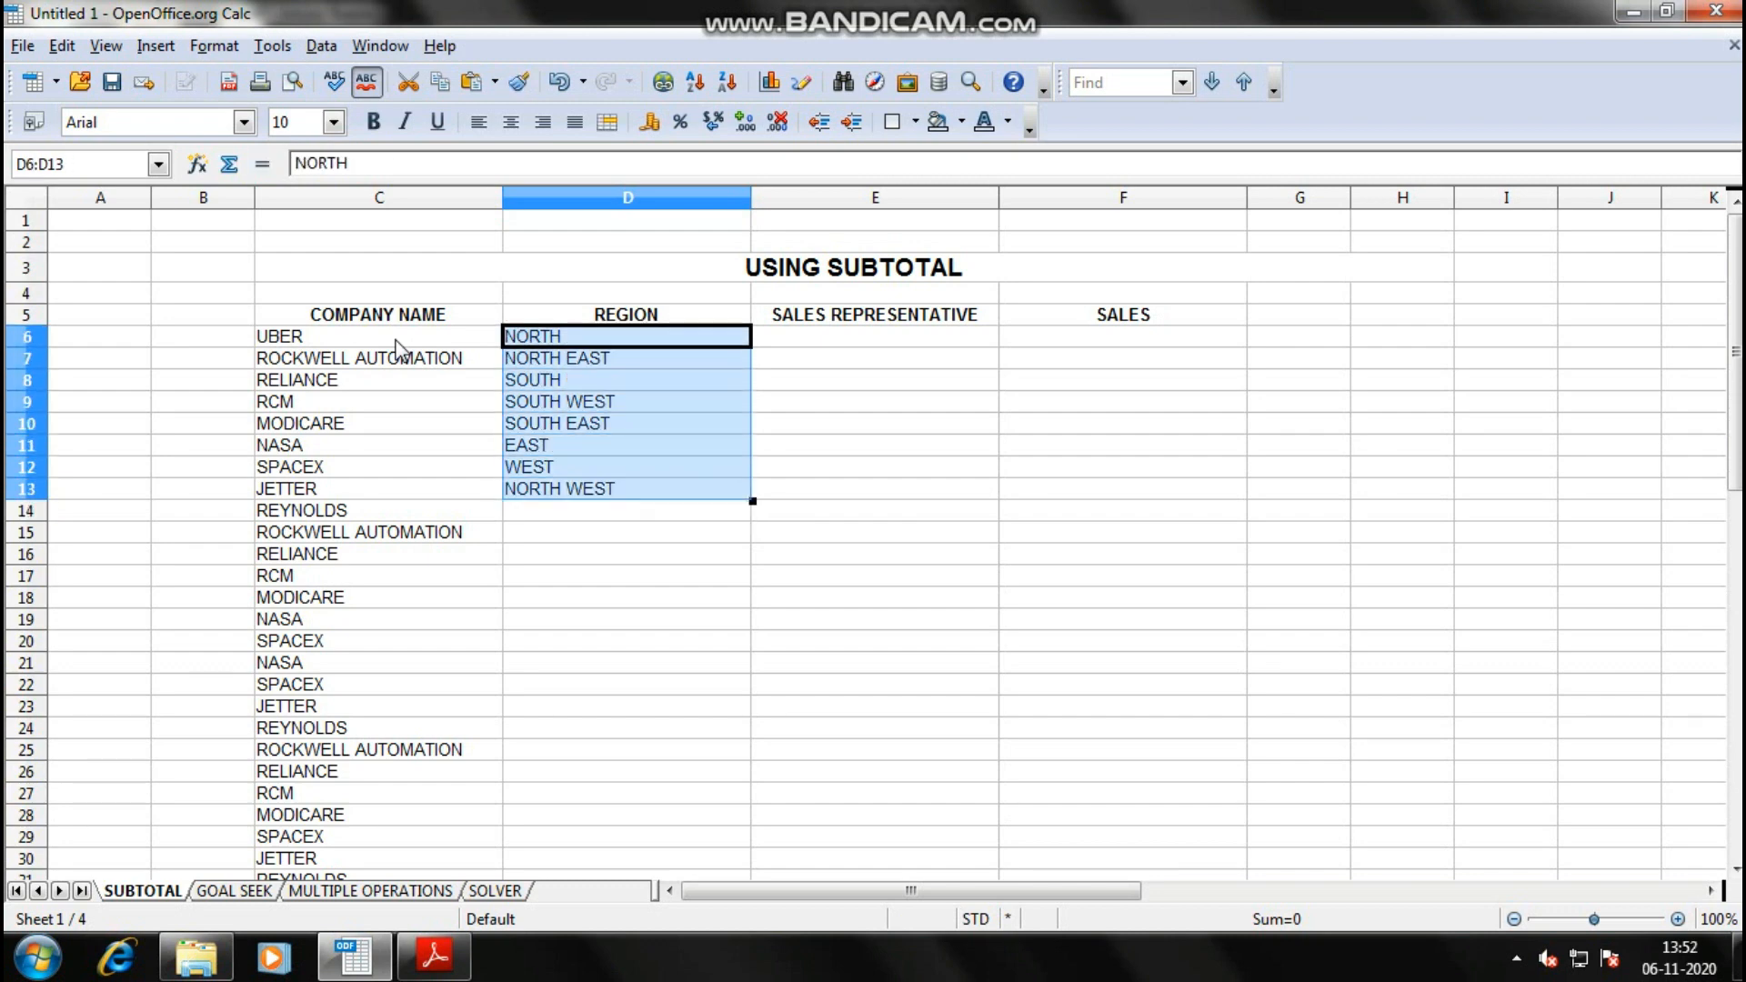
{"action": "key", "text": "ctrl+c"}
{"action": "key", "text": "ctrl+Down"}
{"action": "key", "text": "Down"}
{"action": "key", "text": "ctrl+v"}
- Copy the regions in D10:D18 and paste them below the list, starting at D22
{"action": "key", "text": "Up"}
{"action": "key", "text": "Up"}
{"action": "key", "text": "Up"}
{"action": "key", "text": "Up"}
{"action": "key", "text": "shift+Down"}
{"action": "key", "text": "shift+Down"}
{"action": "key", "text": "shift+Down"}
{"action": "key", "text": "shift+Down"}
{"action": "key", "text": "shift+Down"}
{"action": "key", "text": "shift+Down"}
{"action": "key", "text": "shift+Down"}
{"action": "key", "text": "shift+Down"}
{"action": "key", "text": "ctrl+c"}
{"action": "key", "text": "ctrl+Down"}
{"action": "key", "text": "Down"}
{"action": "key", "text": "ctrl+v"}
- Copy the regions in D13:D30 and paste them below the list, starting at D31
{"action": "key", "text": "Down"}
{"action": "key", "text": "ctrl+Down"}
{"action": "key", "text": "shift+Up"}
{"action": "key", "text": "shift+Up"}
{"action": "key", "text": "shift+Up"}
{"action": "key", "text": "shift+Up"}
{"action": "key", "text": "shift+Up"}
{"action": "key", "text": "shift+Up"}
{"action": "key", "text": "shift+Up"}
{"action": "key", "text": "shift+Up"}
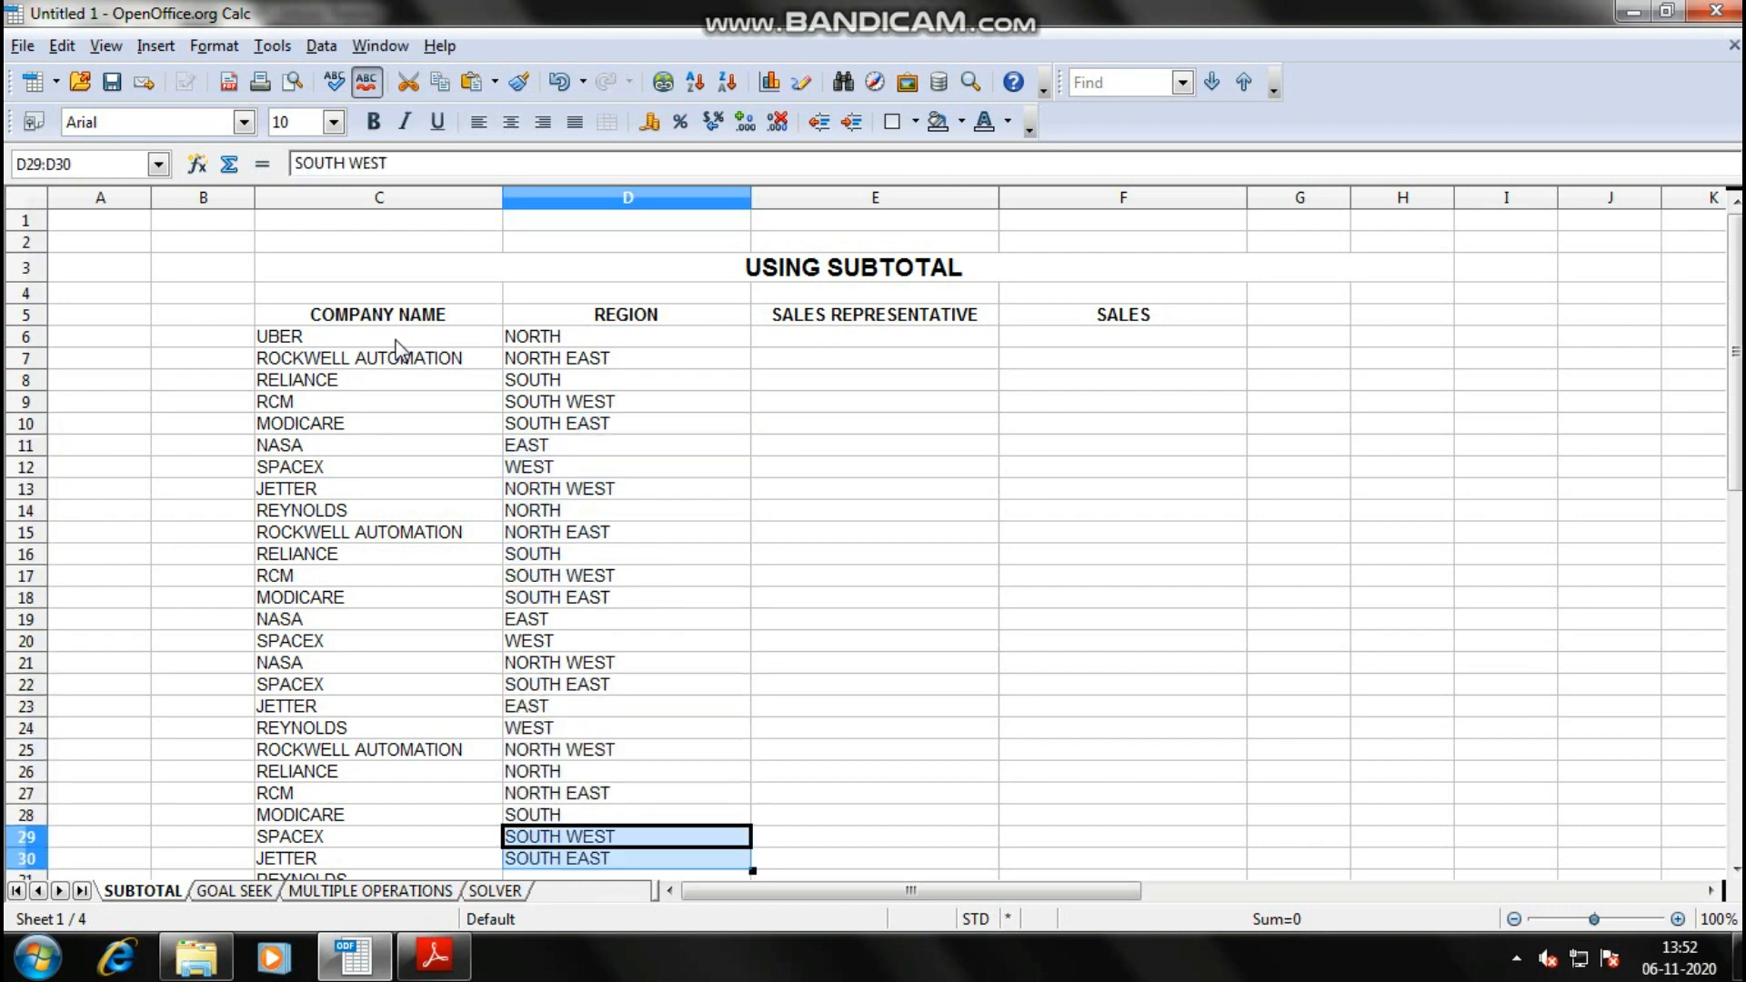
{"action": "key", "text": "shift+Up"}
{"action": "key", "text": "shift+Up"}
{"action": "key", "text": "shift+Up"}
{"action": "key", "text": "shift+Up"}
{"action": "key", "text": "shift+Up"}
{"action": "key", "text": "shift+Up"}
{"action": "key", "text": "shift+Up"}
{"action": "key", "text": "shift+Up"}
{"action": "key", "text": "shift+Up"}
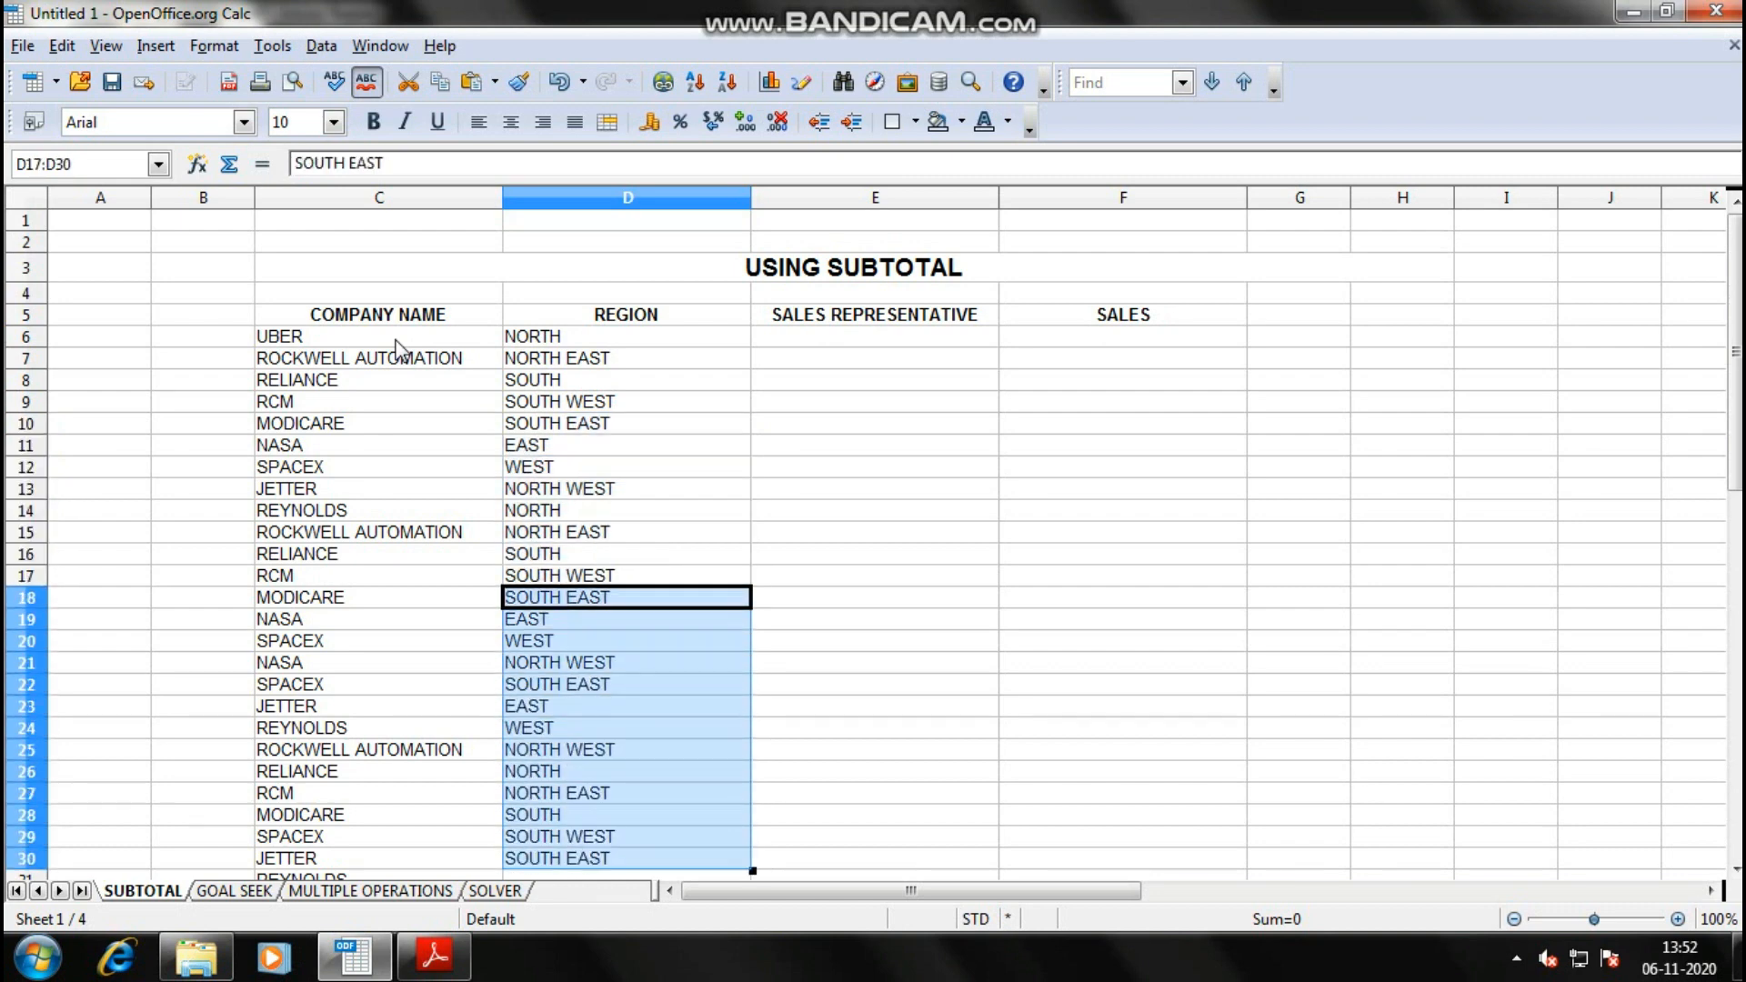
{"action": "key", "text": "ctrl+c"}
{"action": "key", "text": "ctrl+Down"}
{"action": "key", "text": "Down"}
{"action": "key", "text": "ctrl+v"}
{"action": "key", "text": "ctrl+Up"}
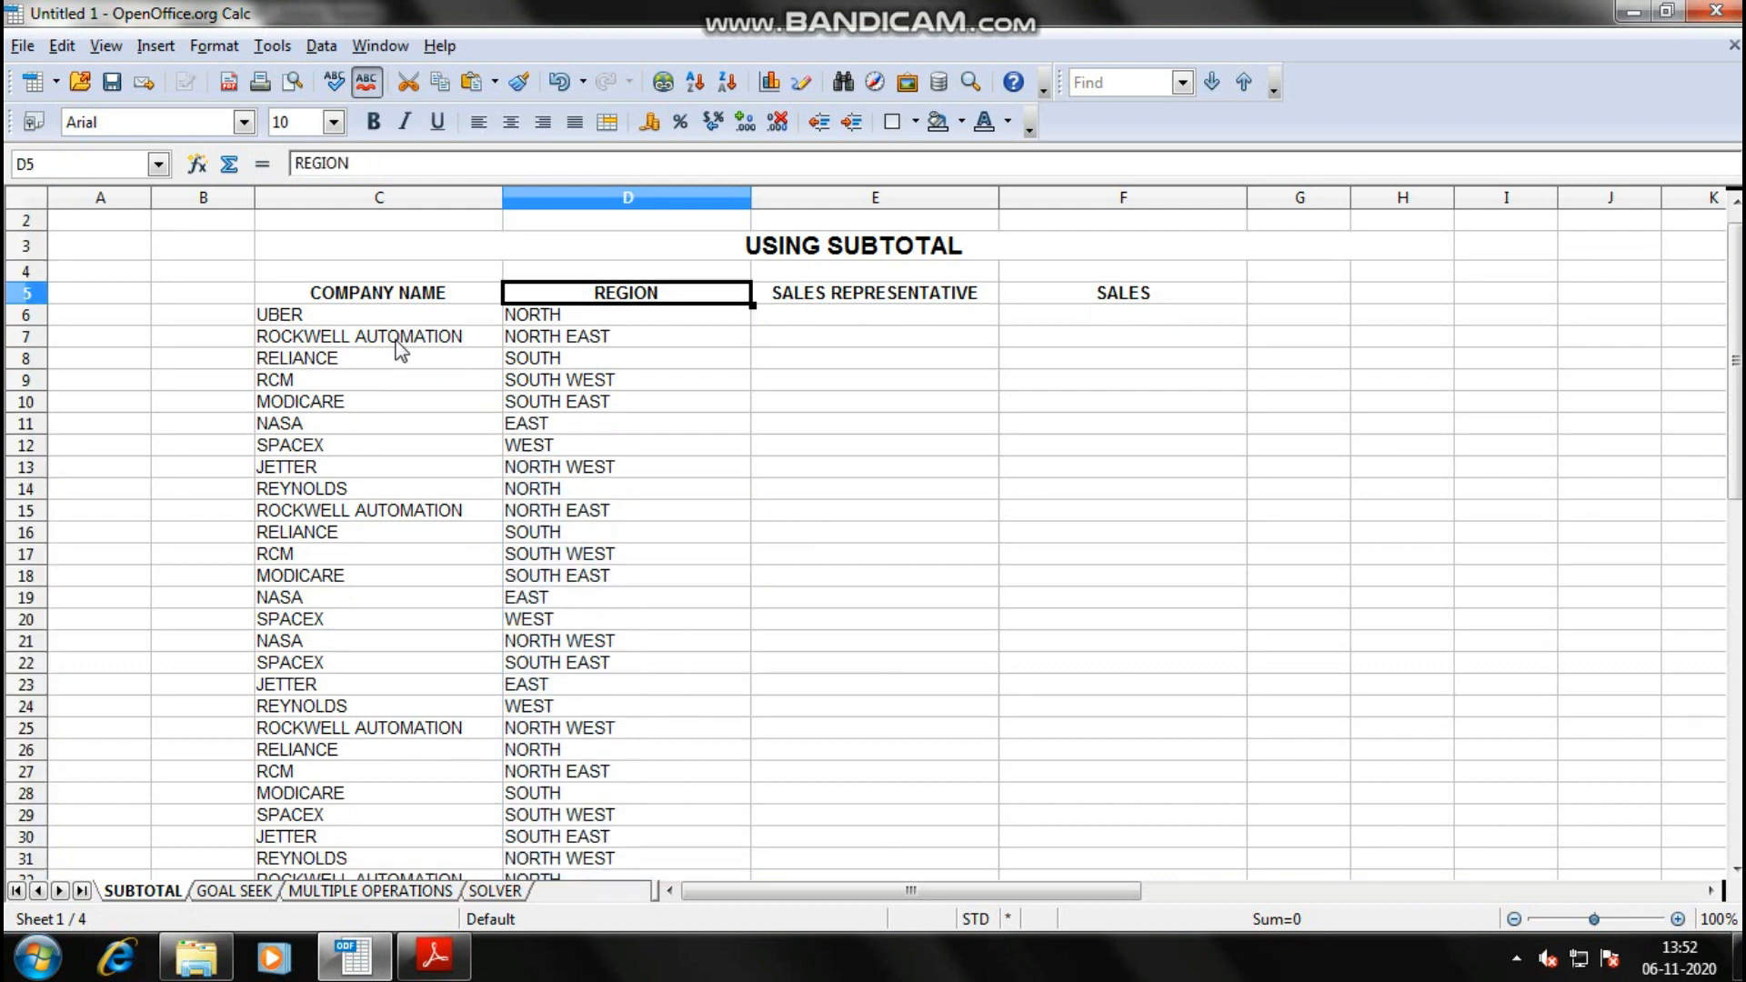
- Delete the surplus regions in D40:D48 so the column ends level with the last company name
{"action": "key", "text": "ctrl+Down"}
{"action": "key", "text": "Up"}
{"action": "key", "text": "Up"}
{"action": "key", "text": "Up"}
{"action": "key", "text": "Up"}
{"action": "key", "text": "Up"}
{"action": "key", "text": "Up"}
{"action": "key", "text": "Up"}
{"action": "key", "text": "Up"}
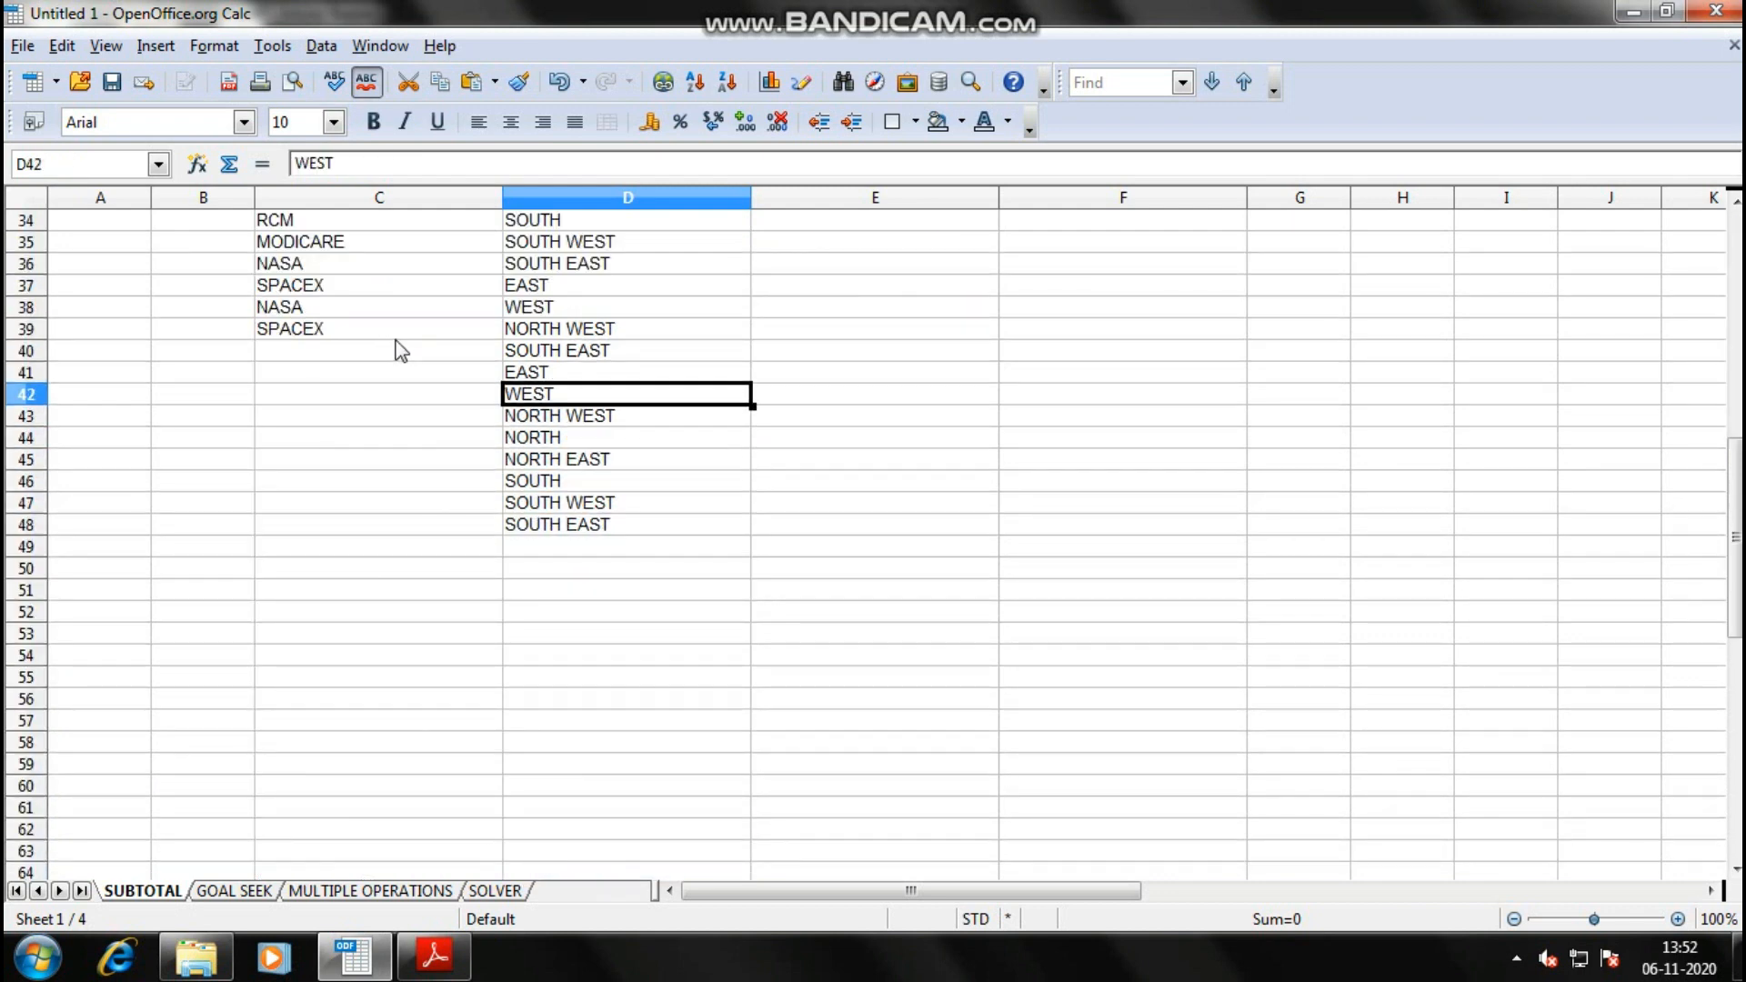
{"action": "key", "text": "shift+Down"}
{"action": "key", "text": "ctrl+shift+Down"}
{"action": "key", "text": "Delete"}
- Enter the first names of three sales representatives in E6:E8
{"action": "key", "text": "ctrl+Up"}
{"action": "key", "text": "Right"}
{"action": "key", "text": "Down"}
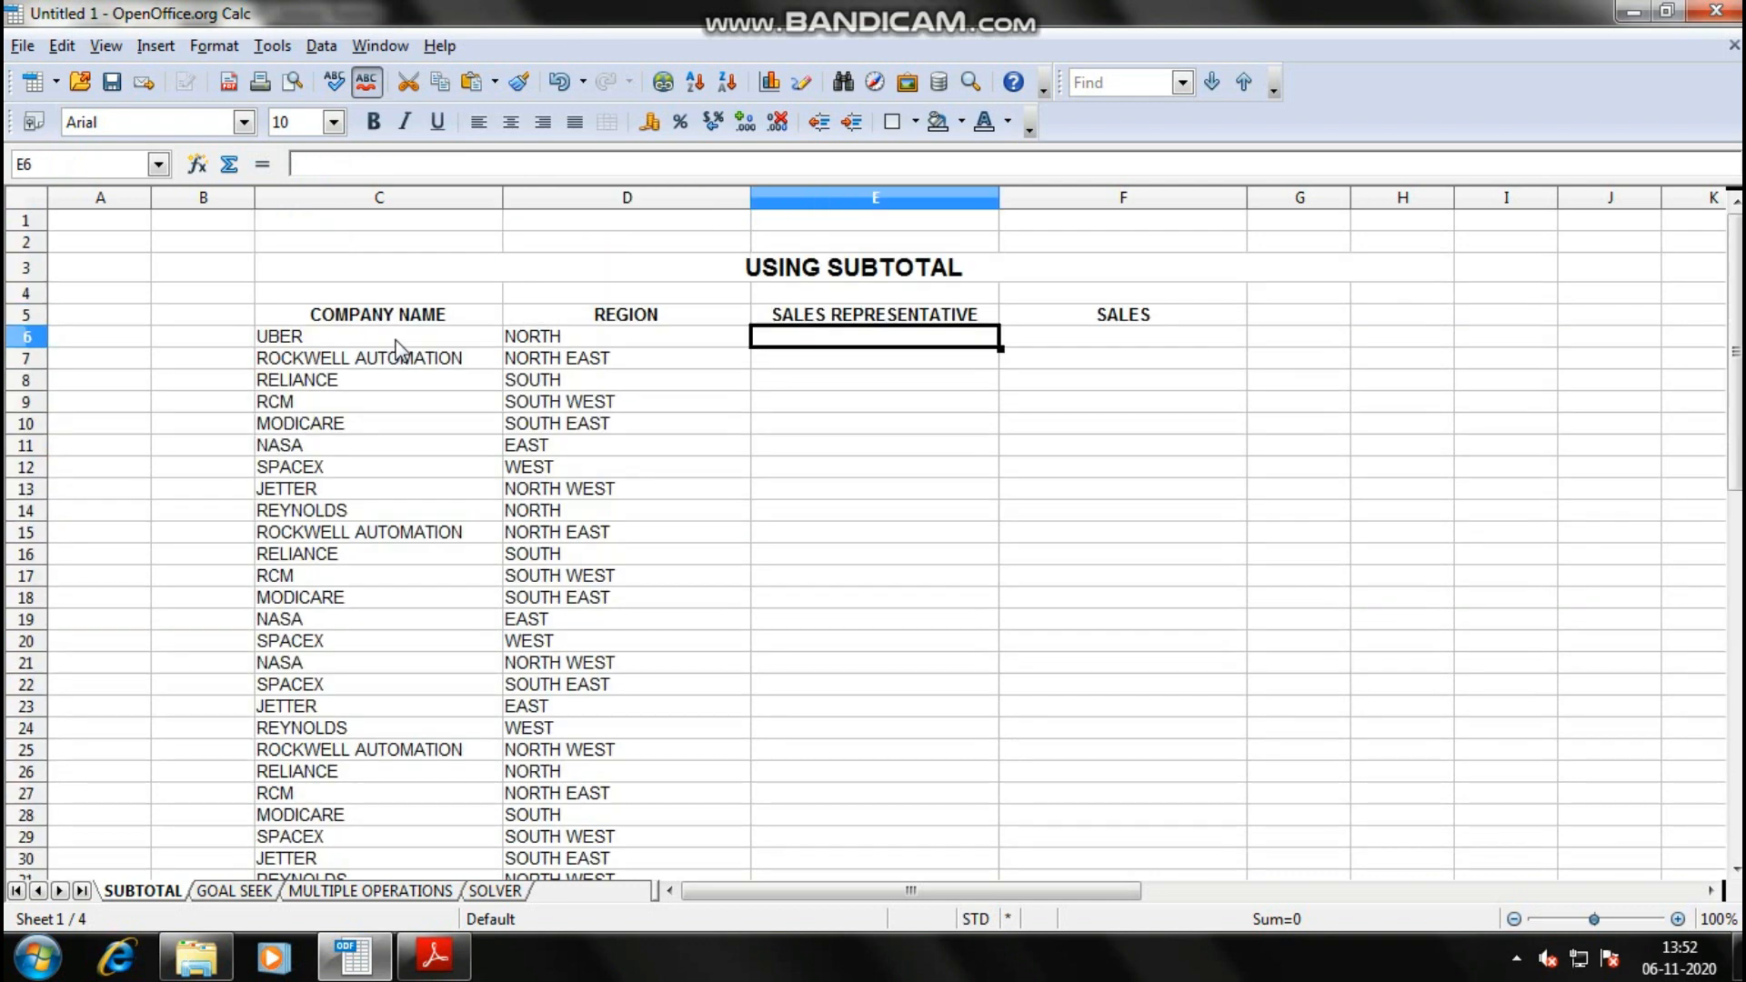
{"action": "type", "text": "ARRTHU"}
{"action": "key", "text": "BackSpace"}
{"action": "key", "text": "BackSpace"}
{"action": "key", "text": "BackSpace"}
{"action": "type", "text": "THUR"}
{"action": "key", "text": "Return"}
{"action": "type", "text": "MICHELLE"}
{"action": "key", "text": "Return"}
{"action": "type", "text": "JOH"}
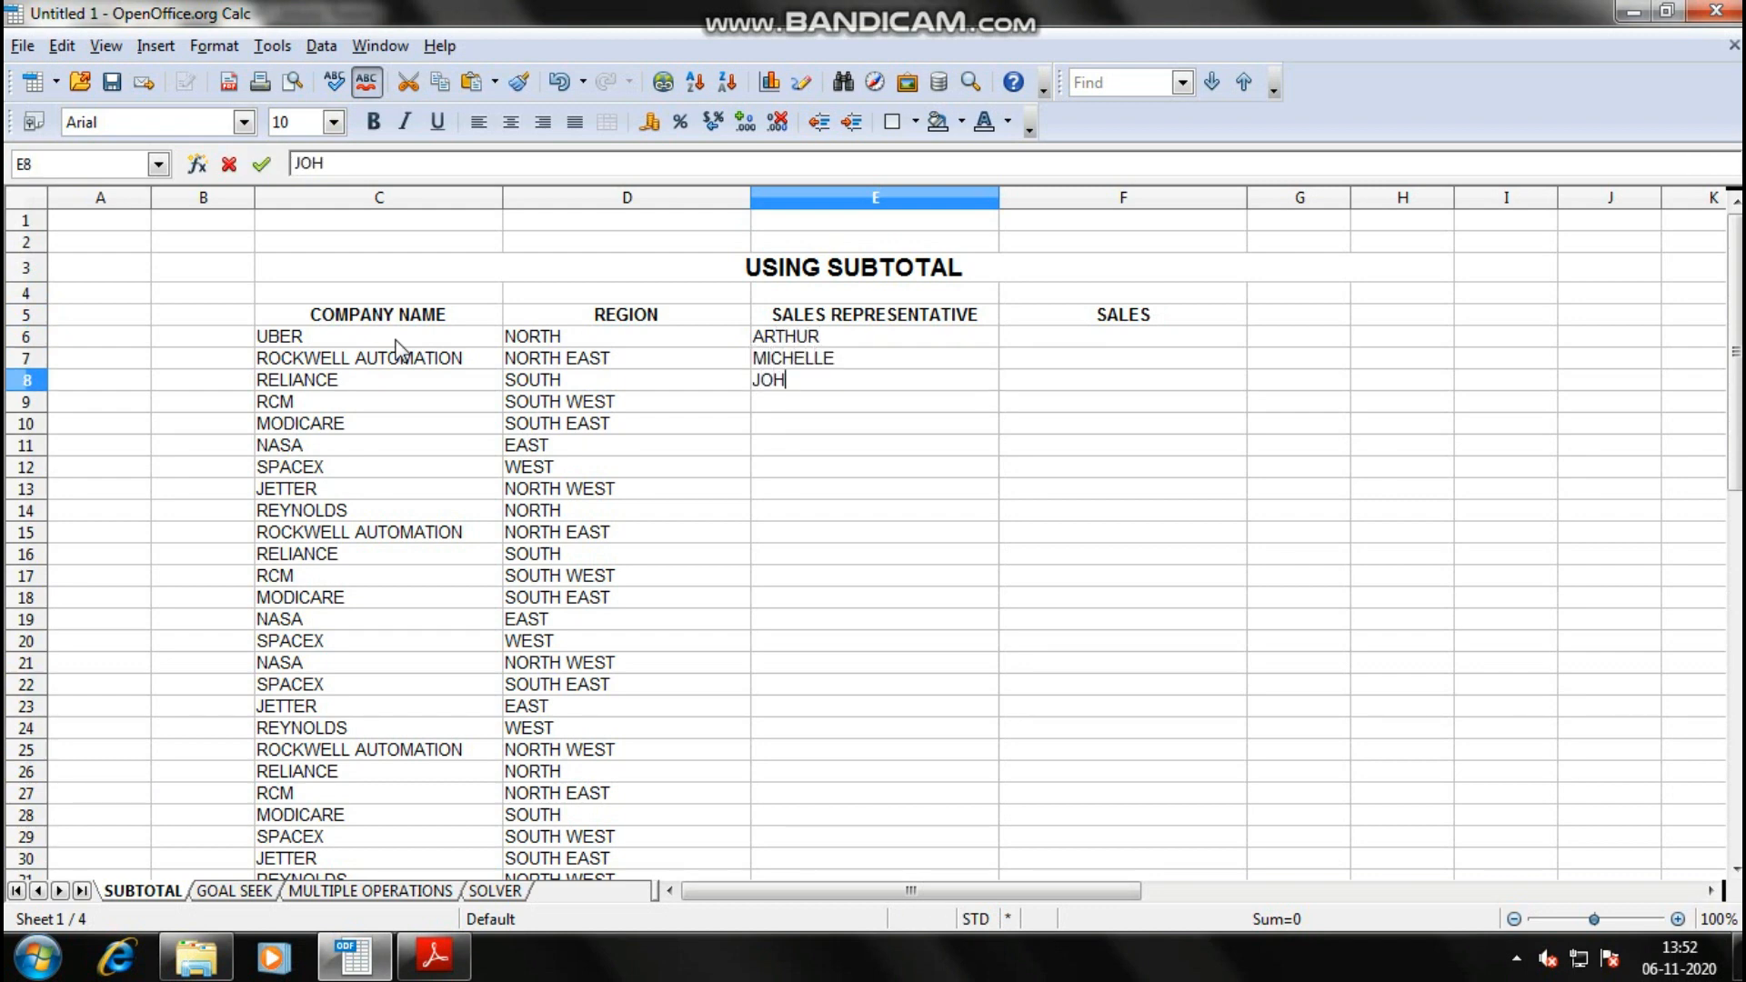
{"action": "type", "text": "N"}
{"action": "key", "text": "Return"}
- Enter two more sales representatives' first names in E9 and E10
{"action": "type", "text": "CARTE"}
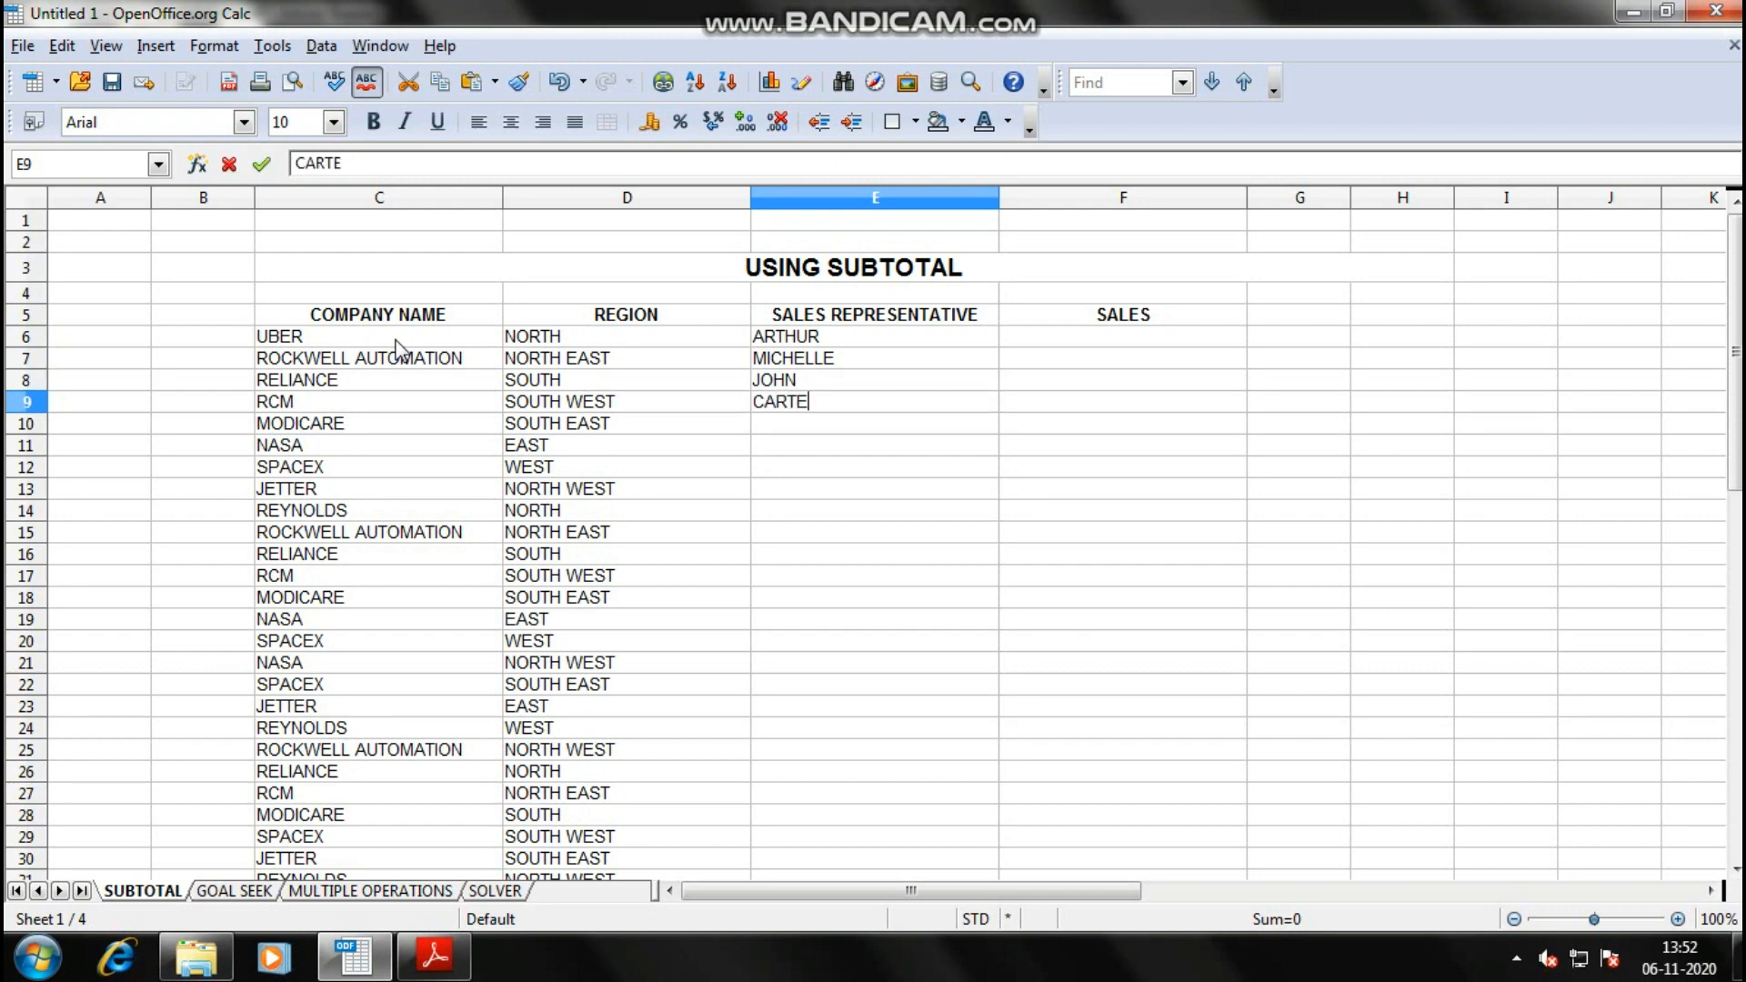
{"action": "type", "text": "R"}
{"action": "key", "text": "Return"}
{"action": "type", "text": "VIKAS"}
{"action": "key", "text": "Return"}
- Enter a sales representative's first name in E11 and correct its first letter to V
{"action": "type", "text": "C"}
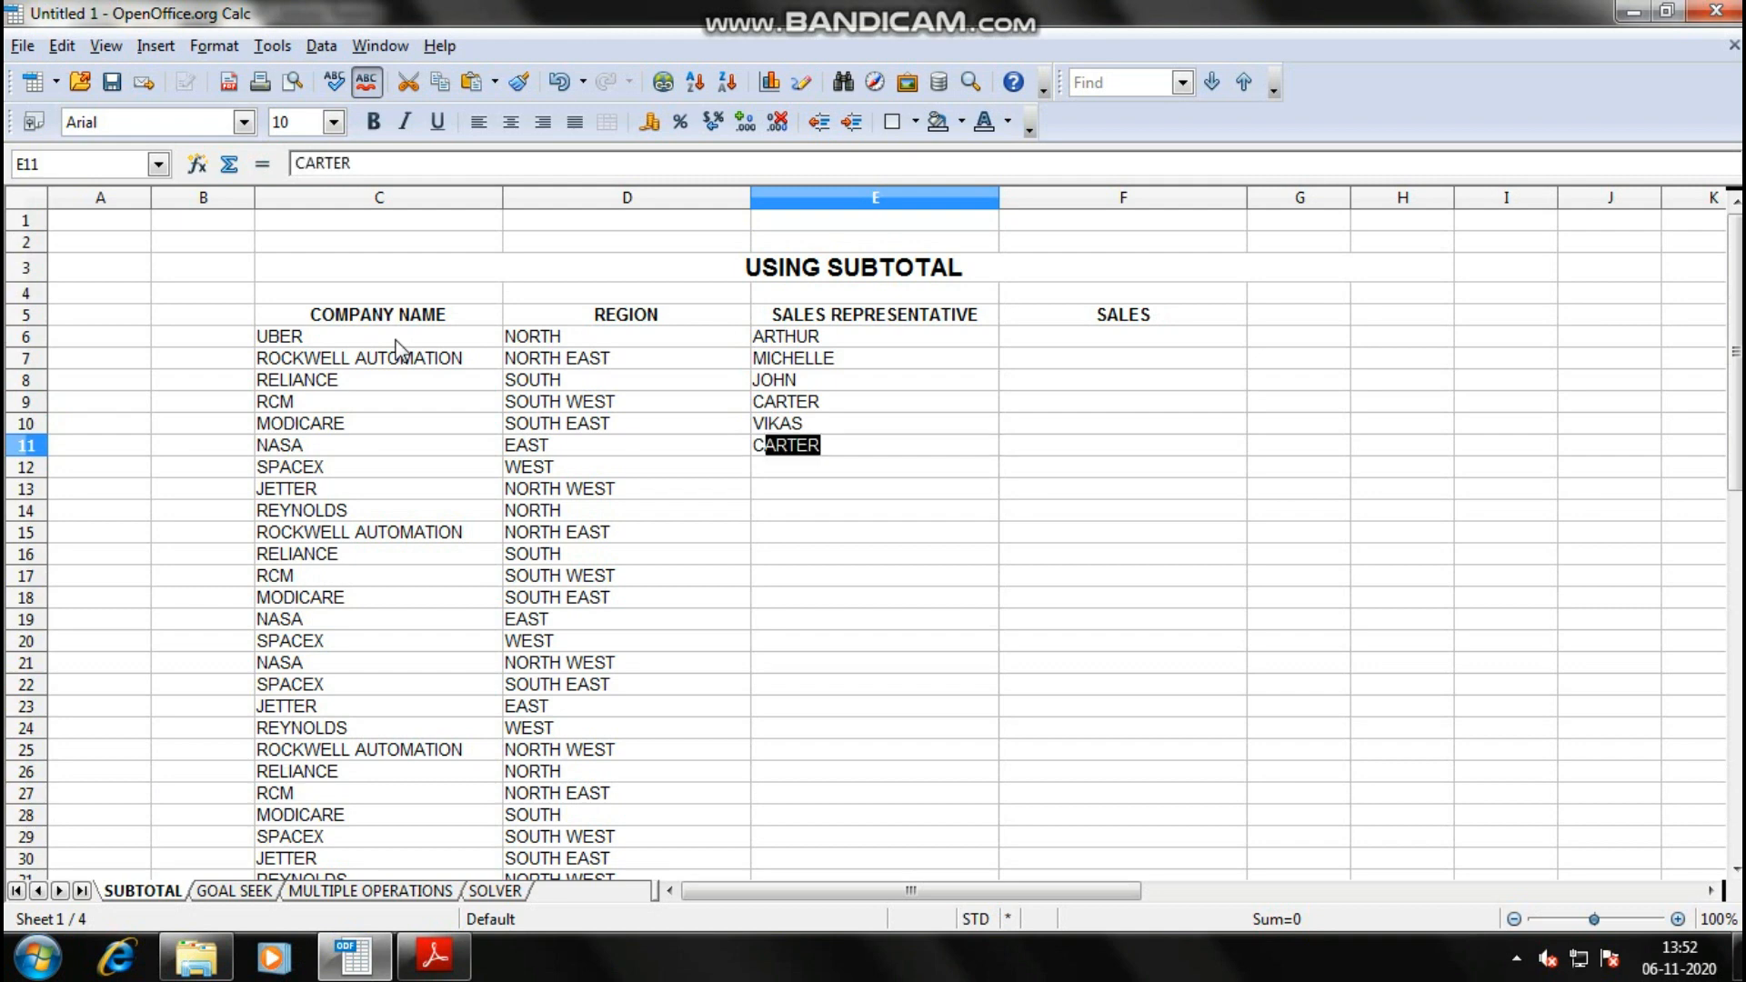
{"action": "type", "text": "ISHAL"}
{"action": "key", "text": "Return"}
{"action": "key", "text": "Up"}
{"action": "key", "text": "F2"}
{"action": "key", "text": "Home"}
{"action": "key", "text": "Delete"}
{"action": "type", "text": "V"}
{"action": "key", "text": "Return"}
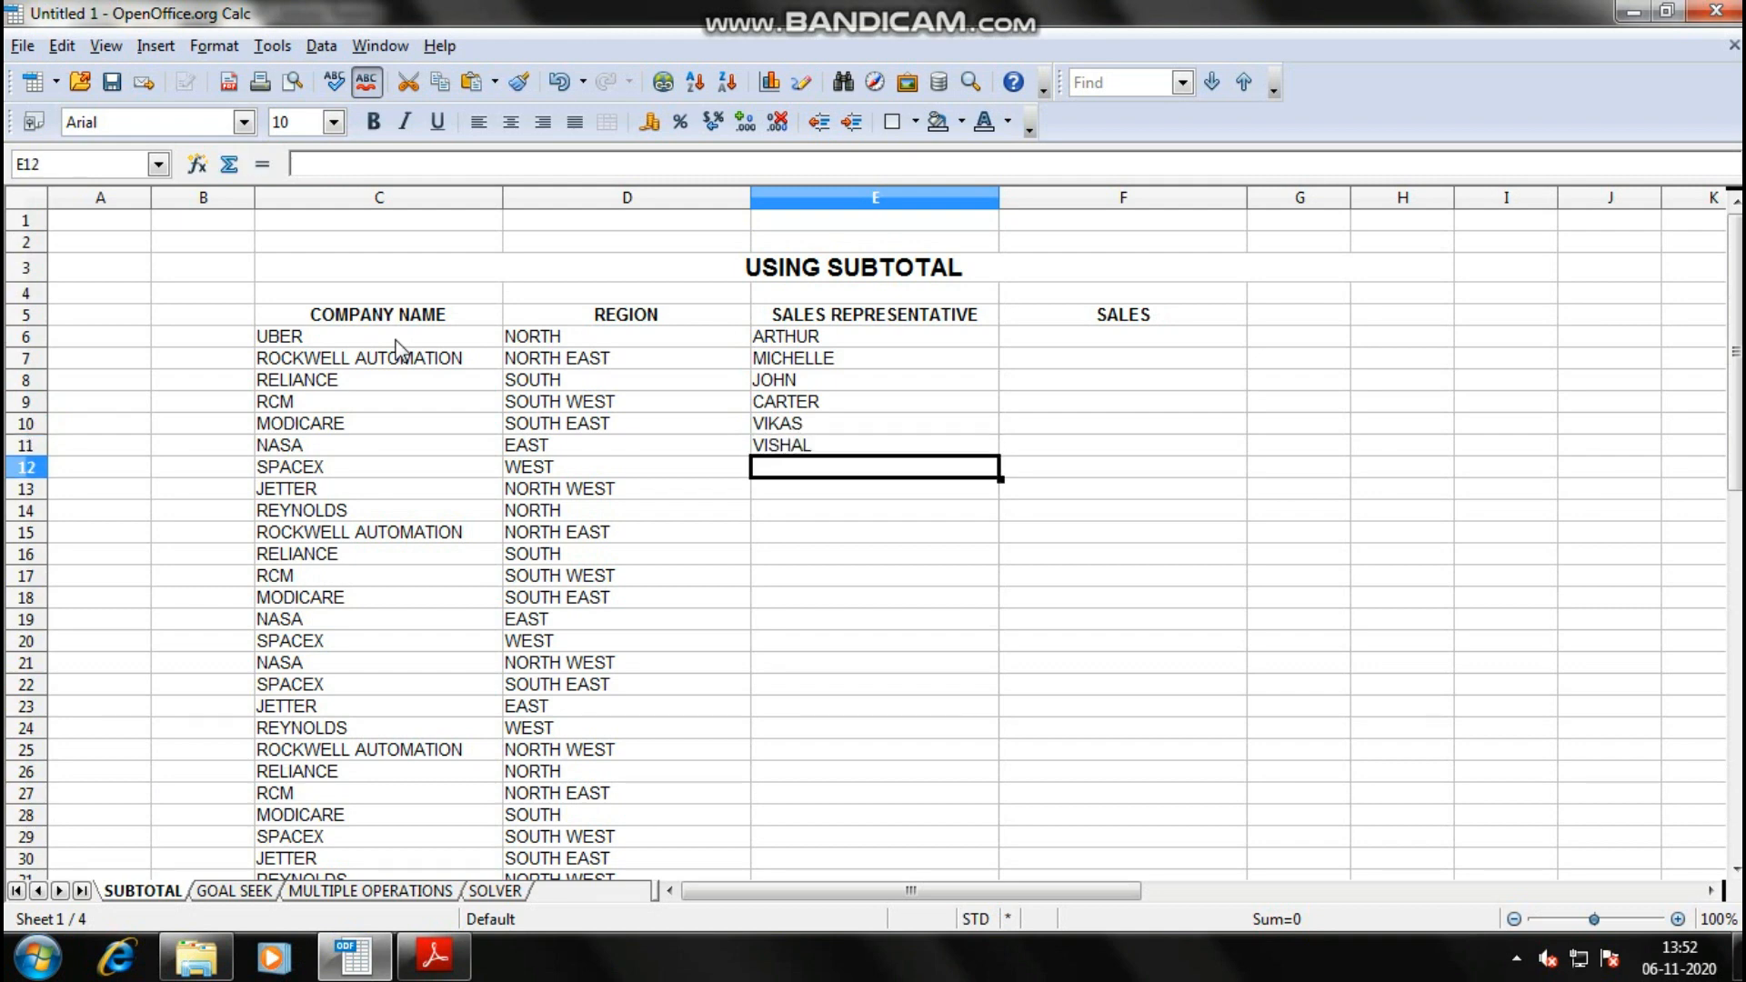
- Enter four more sales representatives' first names in E12:E15
{"action": "type", "text": "ANAND"}
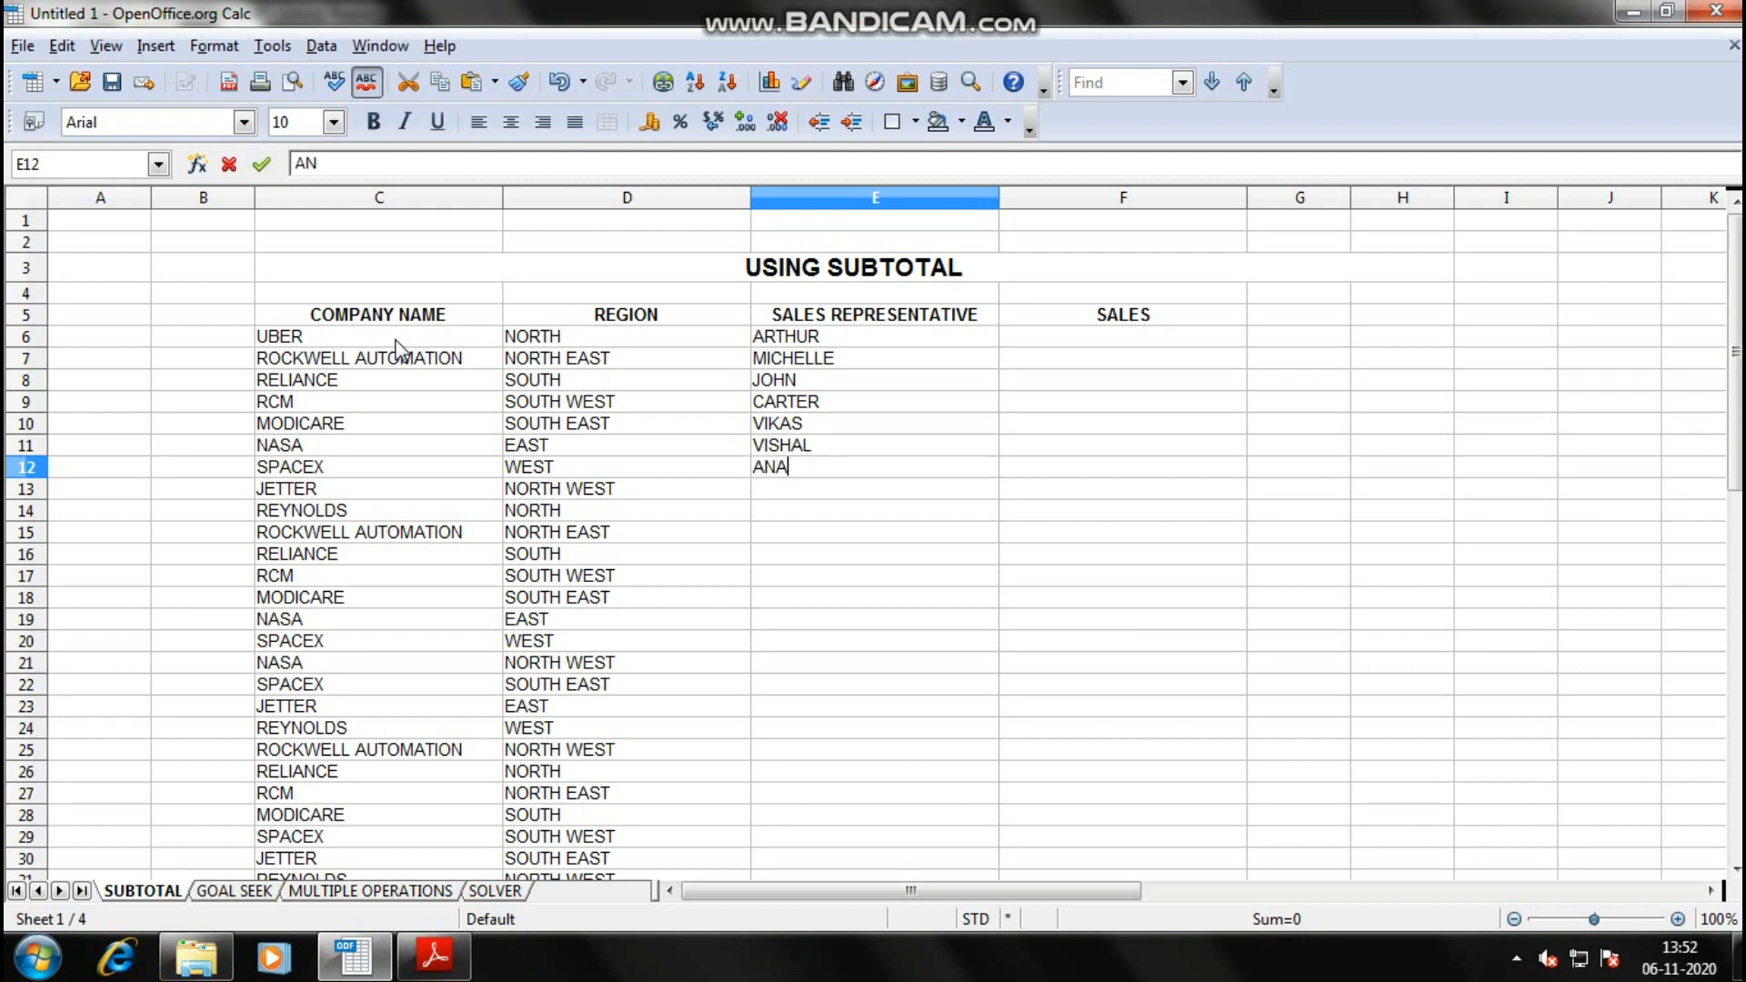
{"action": "key", "text": "Return"}
{"action": "type", "text": "PANKAJ"}
{"action": "key", "text": "Return"}
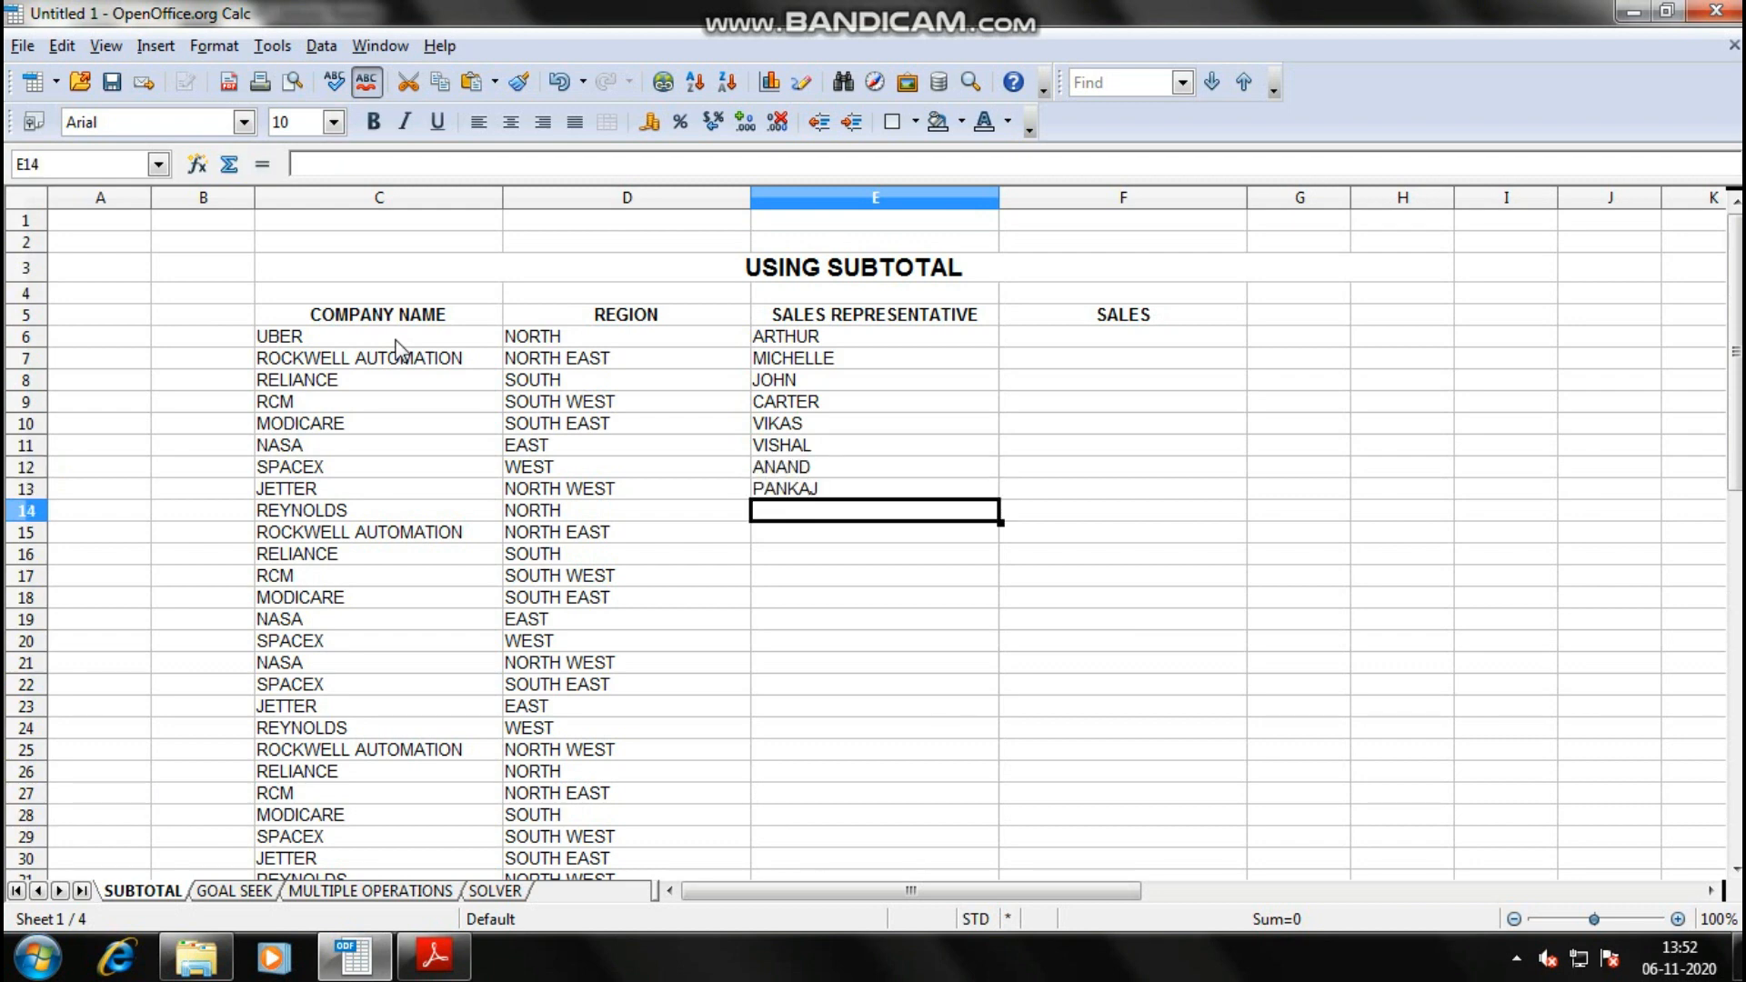
{"action": "type", "text": "RUBY"}
{"action": "key", "text": "Return"}
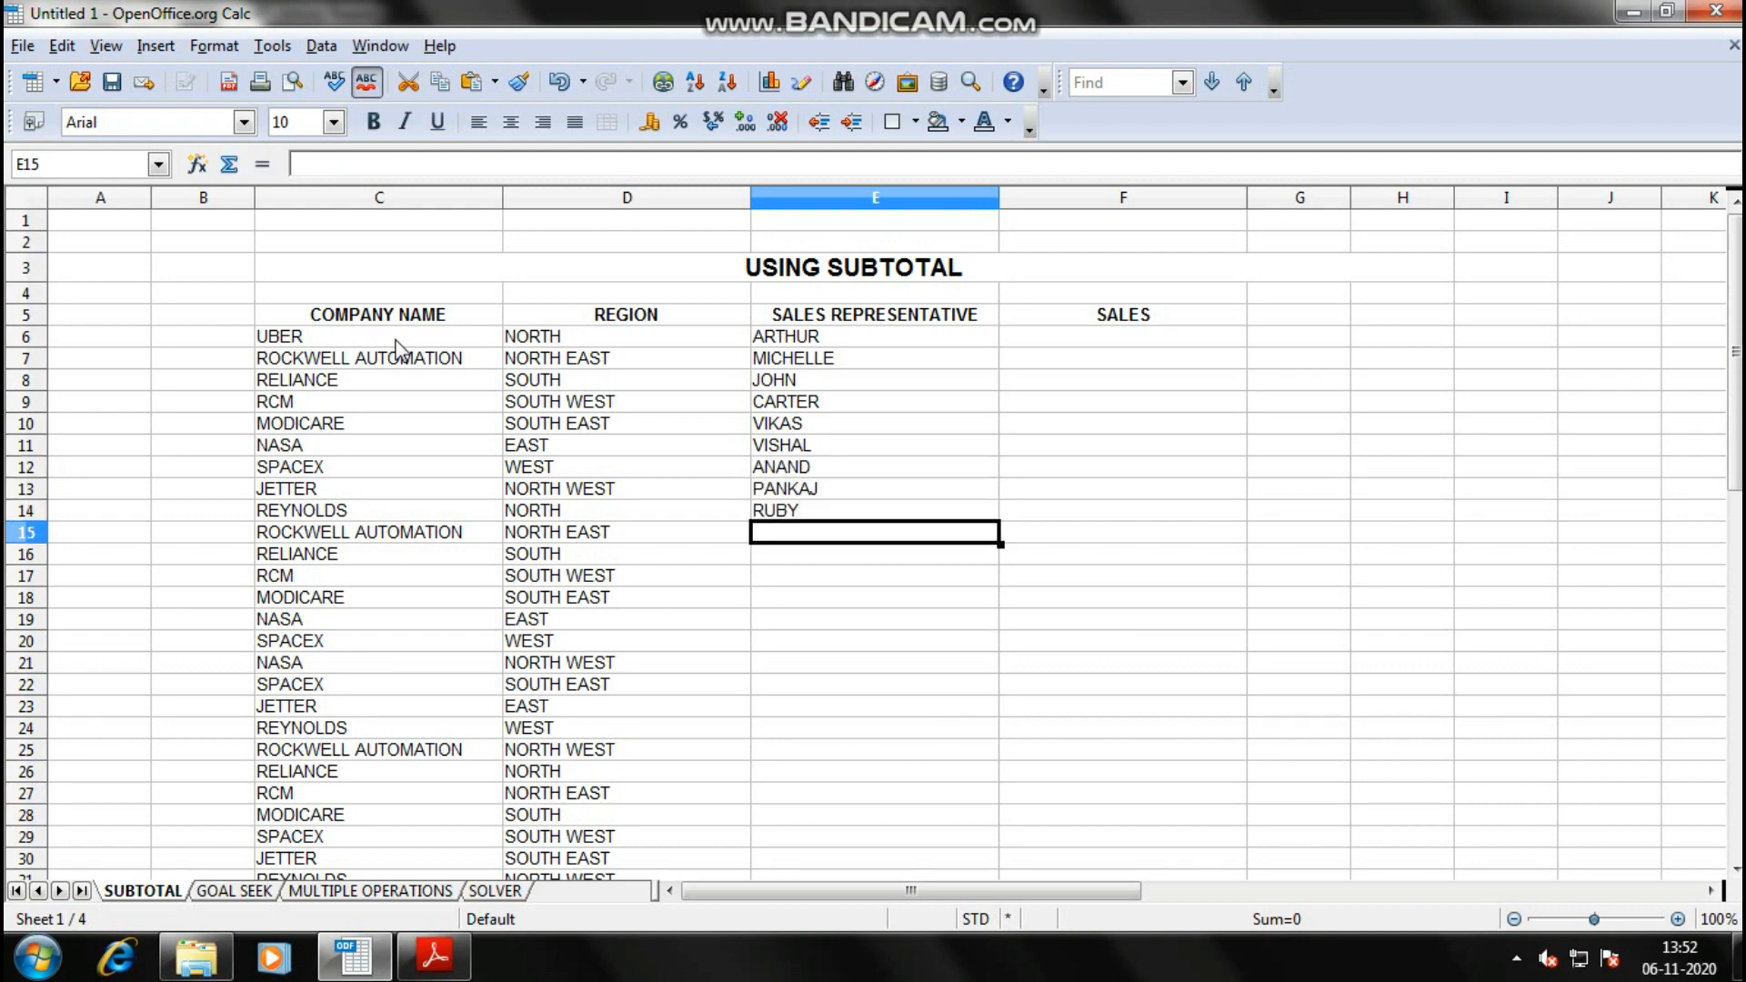
{"action": "type", "text": "REKHA"}
{"action": "key", "text": "Return"}
- Copy the representative names in E8:E15 and paste them below the list, starting at E16
{"action": "key", "text": "Up"}
{"action": "key", "text": "shift+Up"}
{"action": "key", "text": "shift+Up"}
{"action": "key", "text": "shift+Up"}
{"action": "key", "text": "shift+Up"}
{"action": "key", "text": "shift+Up"}
{"action": "key", "text": "shift+Up"}
{"action": "key", "text": "shift+Up"}
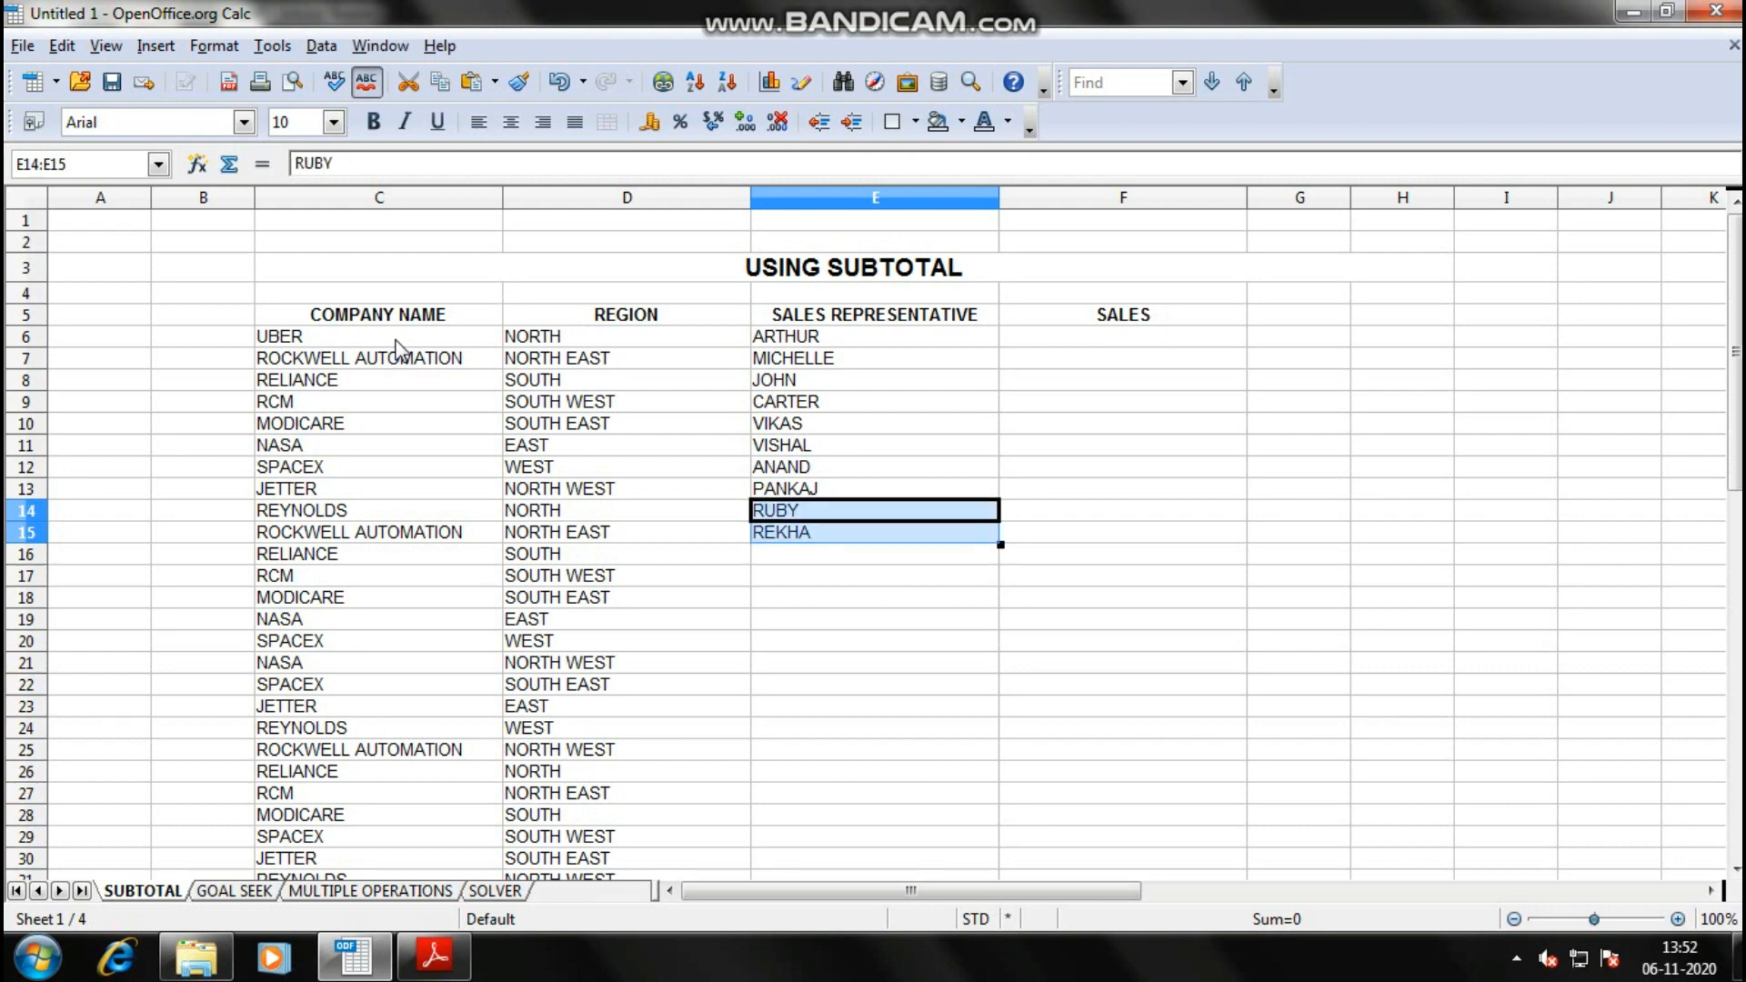
{"action": "key", "text": "ctrl+c"}
{"action": "key", "text": "ctrl+Down"}
{"action": "key", "text": "Down"}
{"action": "key", "text": "ctrl+v"}
- Copy the representative names in E7:E13 and paste them starting at E23, replacing that cell's name
{"action": "key", "text": "Up"}
{"action": "key", "text": "Up"}
{"action": "key", "text": "Up"}
{"action": "key", "text": "Up"}
{"action": "key", "text": "Up"}
{"action": "key", "text": "Up"}
{"action": "key", "text": "Up"}
{"action": "key", "text": "Up"}
{"action": "key", "text": "Up"}
{"action": "key", "text": "Up"}
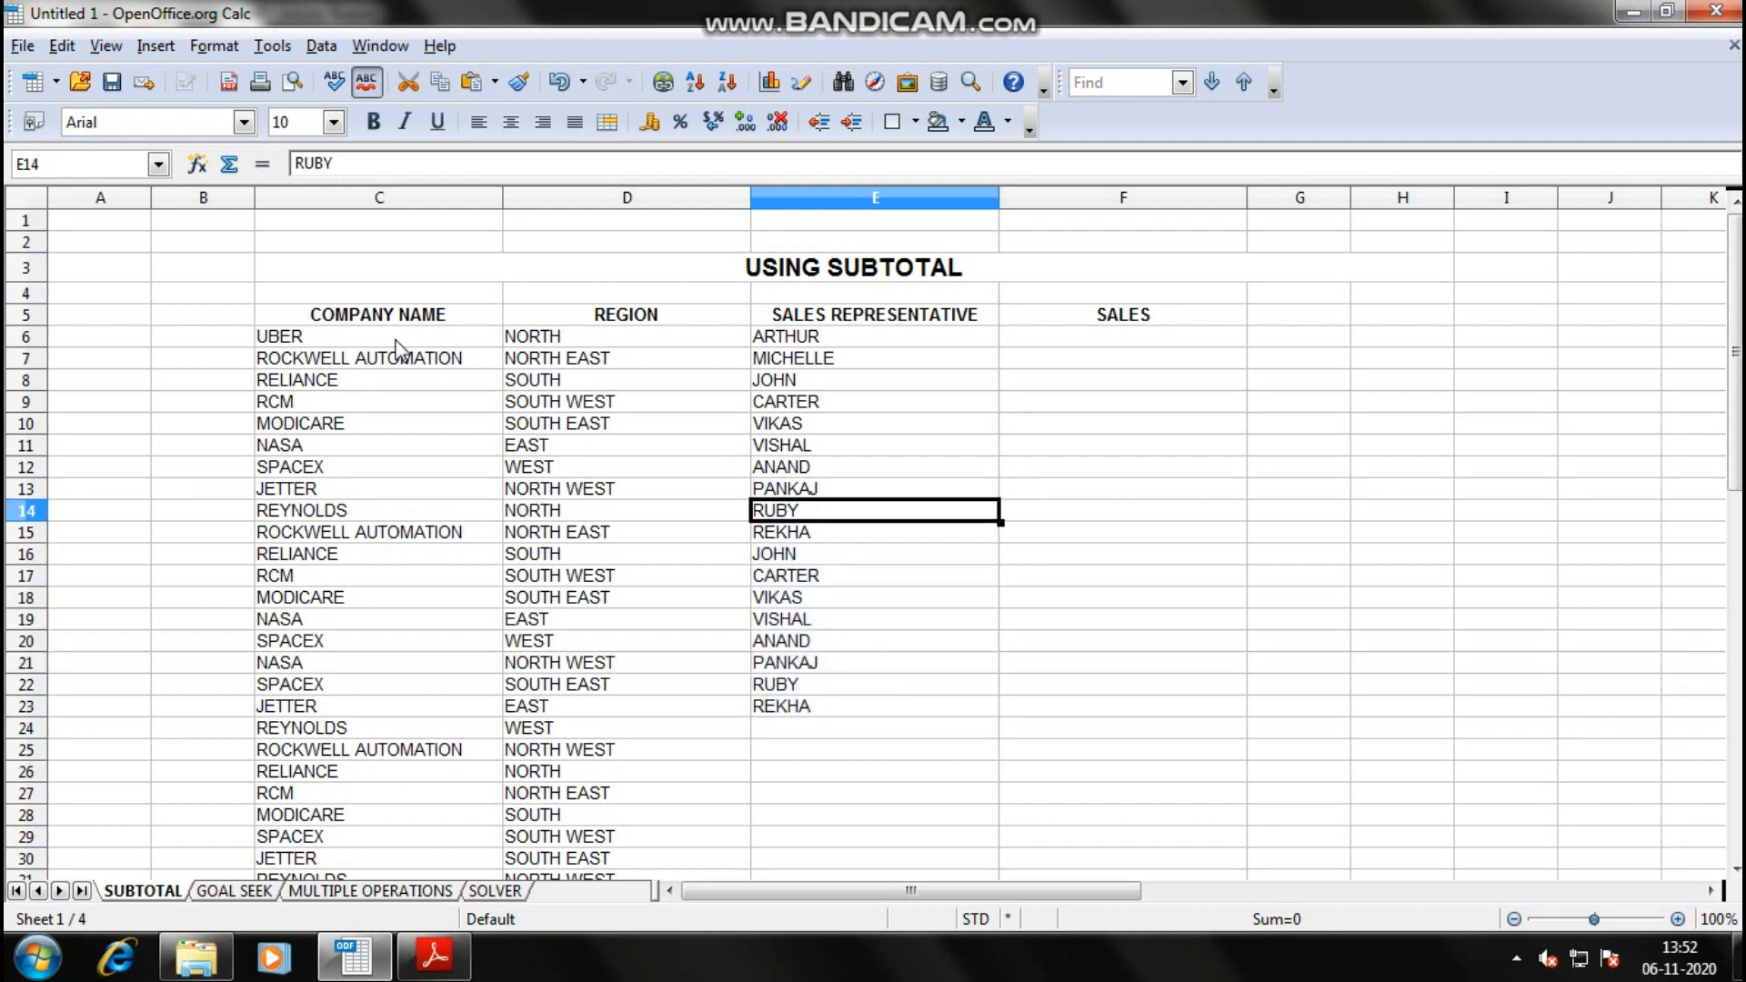
{"action": "key", "text": "Down"}
{"action": "key", "text": "shift+Down"}
{"action": "key", "text": "shift+Down"}
{"action": "key", "text": "shift+Down"}
{"action": "key", "text": "shift+Down"}
{"action": "key", "text": "shift+Down"}
{"action": "key", "text": "shift+Down"}
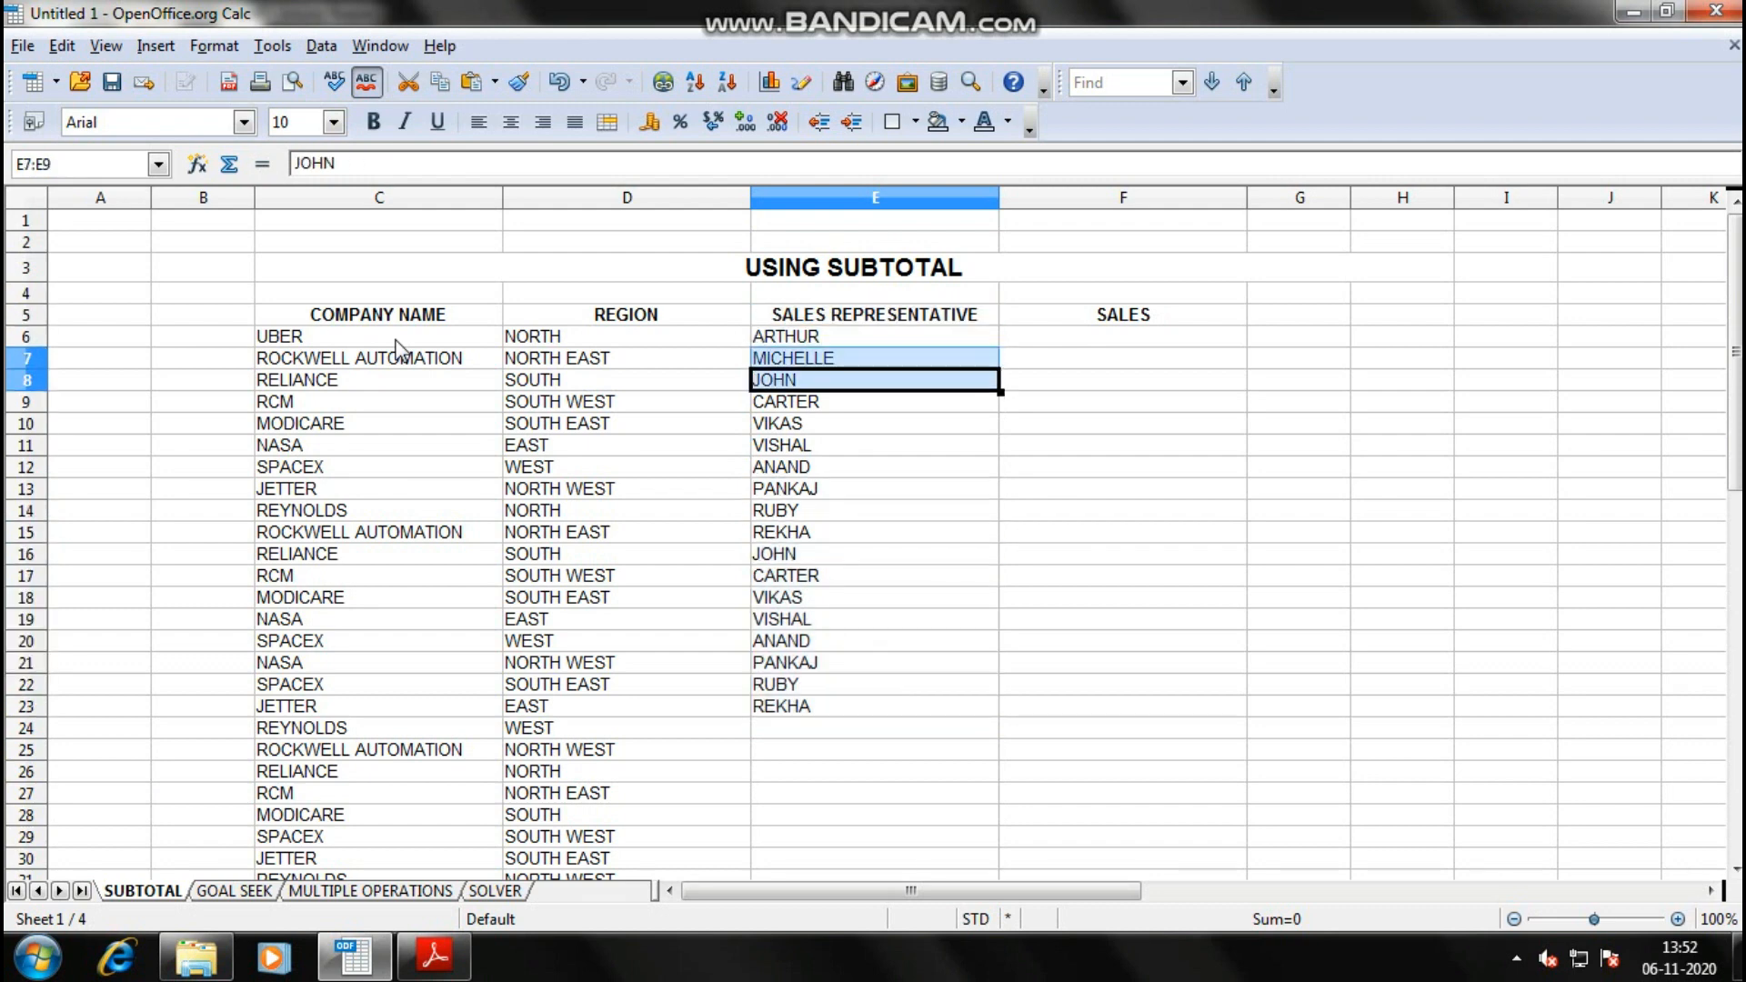
{"action": "key", "text": "ctrl+Down"}
{"action": "key", "text": "ctrl+Down"}
{"action": "key", "text": "ctrl+Up"}
{"action": "key", "text": "ctrl+v"}
- Paste the copied representative names again below the list, starting at E30
{"action": "key", "text": "ctrl+Down"}
{"action": "key", "text": "Down"}
{"action": "key", "text": "ctrl+v"}
- Paste the copied representative names over the cells starting at E28 and again below the list at E37
{"action": "key", "text": "Up"}
{"action": "key", "text": "Up"}
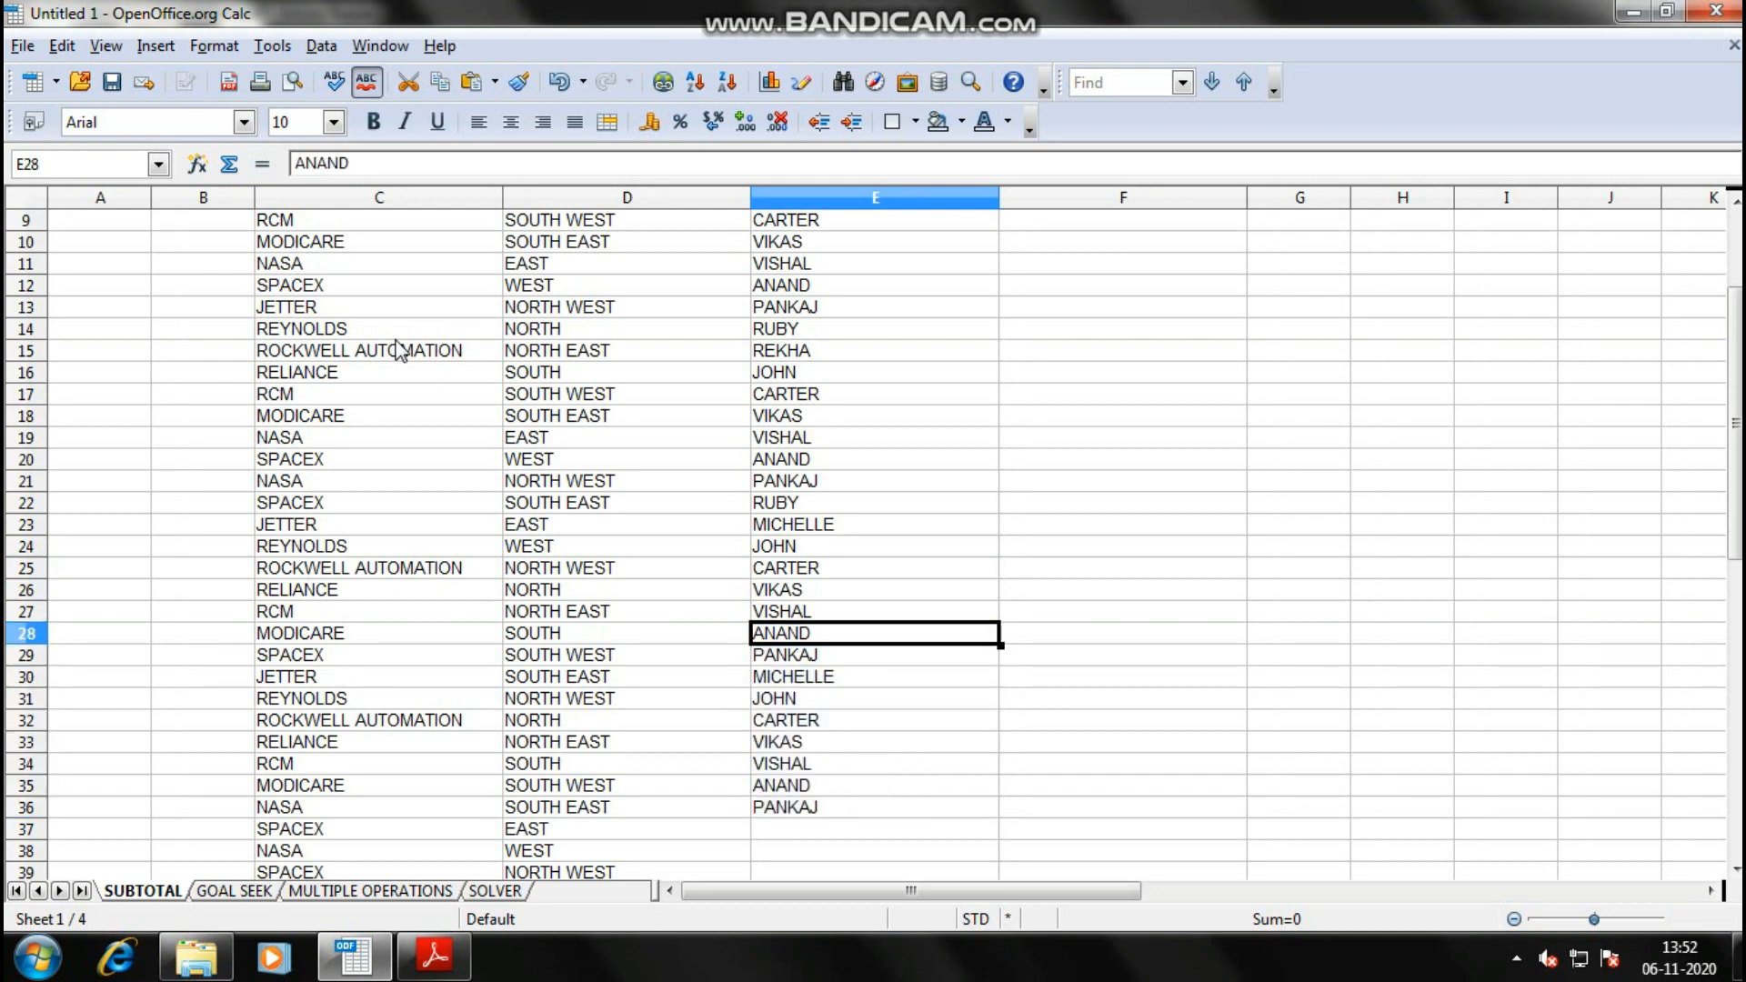
{"action": "key", "text": "ctrl+v"}
{"action": "key", "text": "ctrl+Down"}
{"action": "key", "text": "Down"}
{"action": "key", "text": "ctrl+v"}
- Delete the surplus representative names in E40:E43, below the last company row
{"action": "key", "text": "Up"}
{"action": "key", "text": "ctrl+Down"}
{"action": "key", "text": "Up"}
{"action": "key", "text": "Up"}
{"action": "key", "text": "Up"}
{"action": "key", "text": "shift+Down"}
{"action": "key", "text": "shift+Down"}
{"action": "key", "text": "shift+Down"}
{"action": "key", "text": "Delete"}
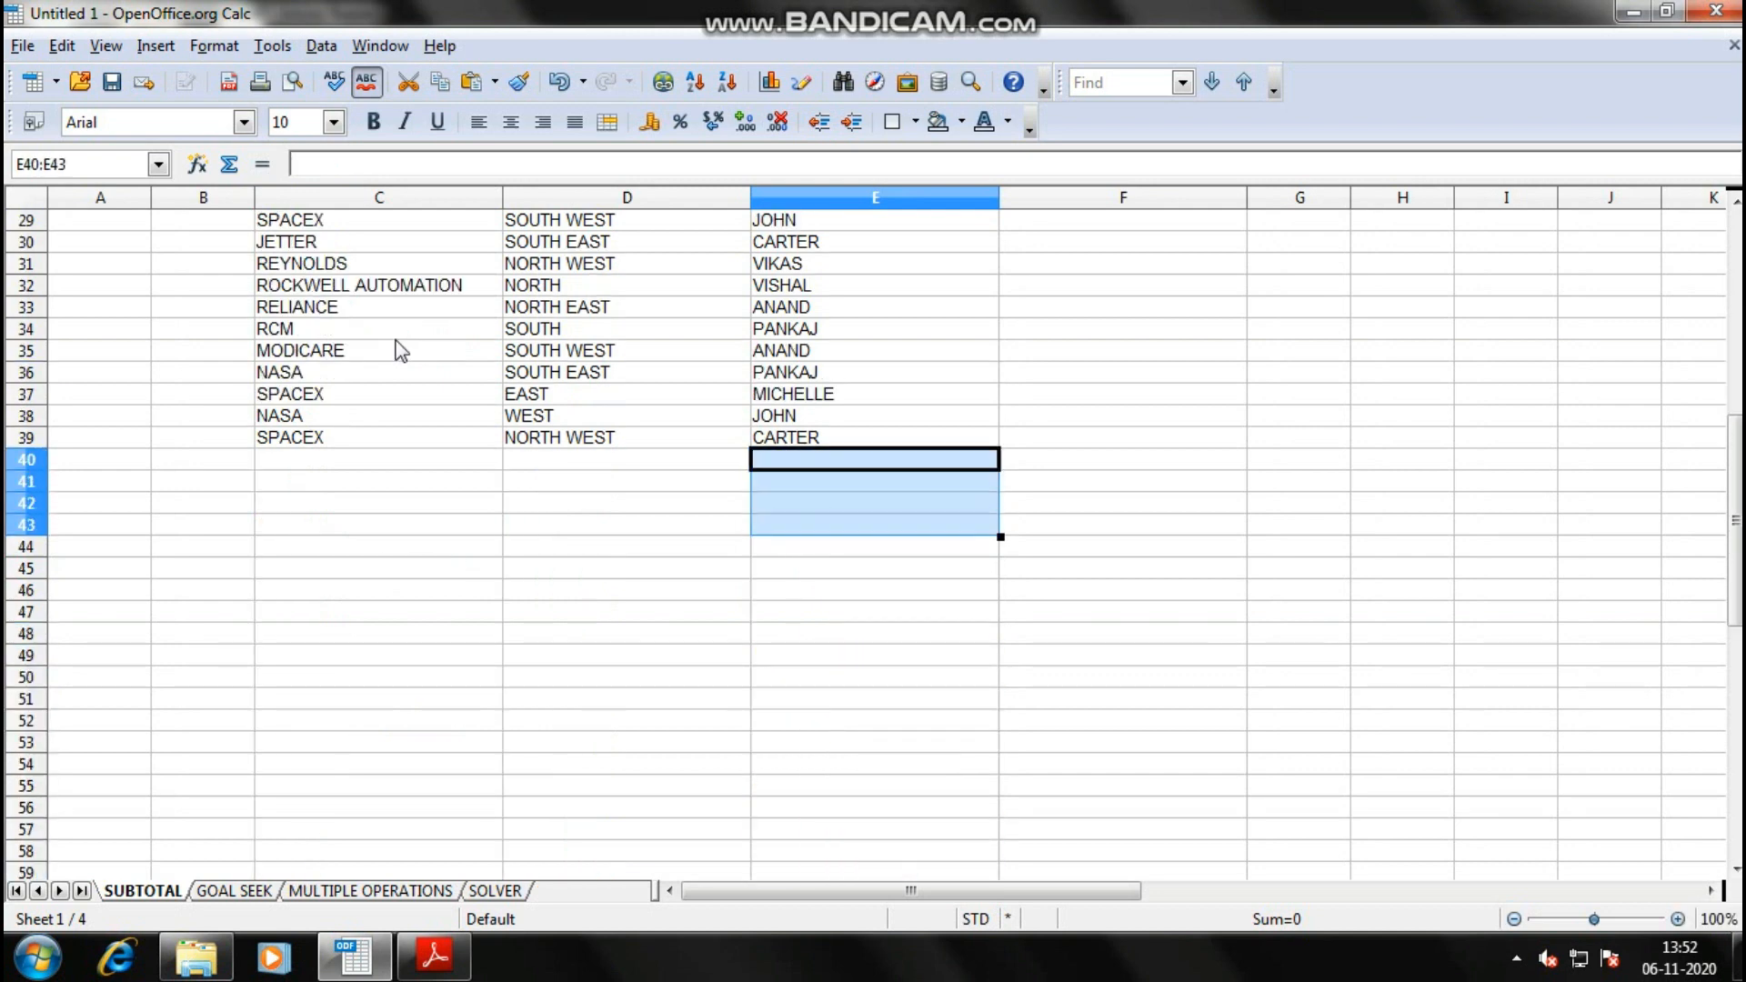
- Enter the sales figures 45000, 365000, 4500 and 365 in F6:F9
{"action": "key", "text": "ctrl+Up"}
{"action": "key", "text": "ctrl+Up"}
{"action": "key", "text": "Down"}
{"action": "key", "text": "Right"}
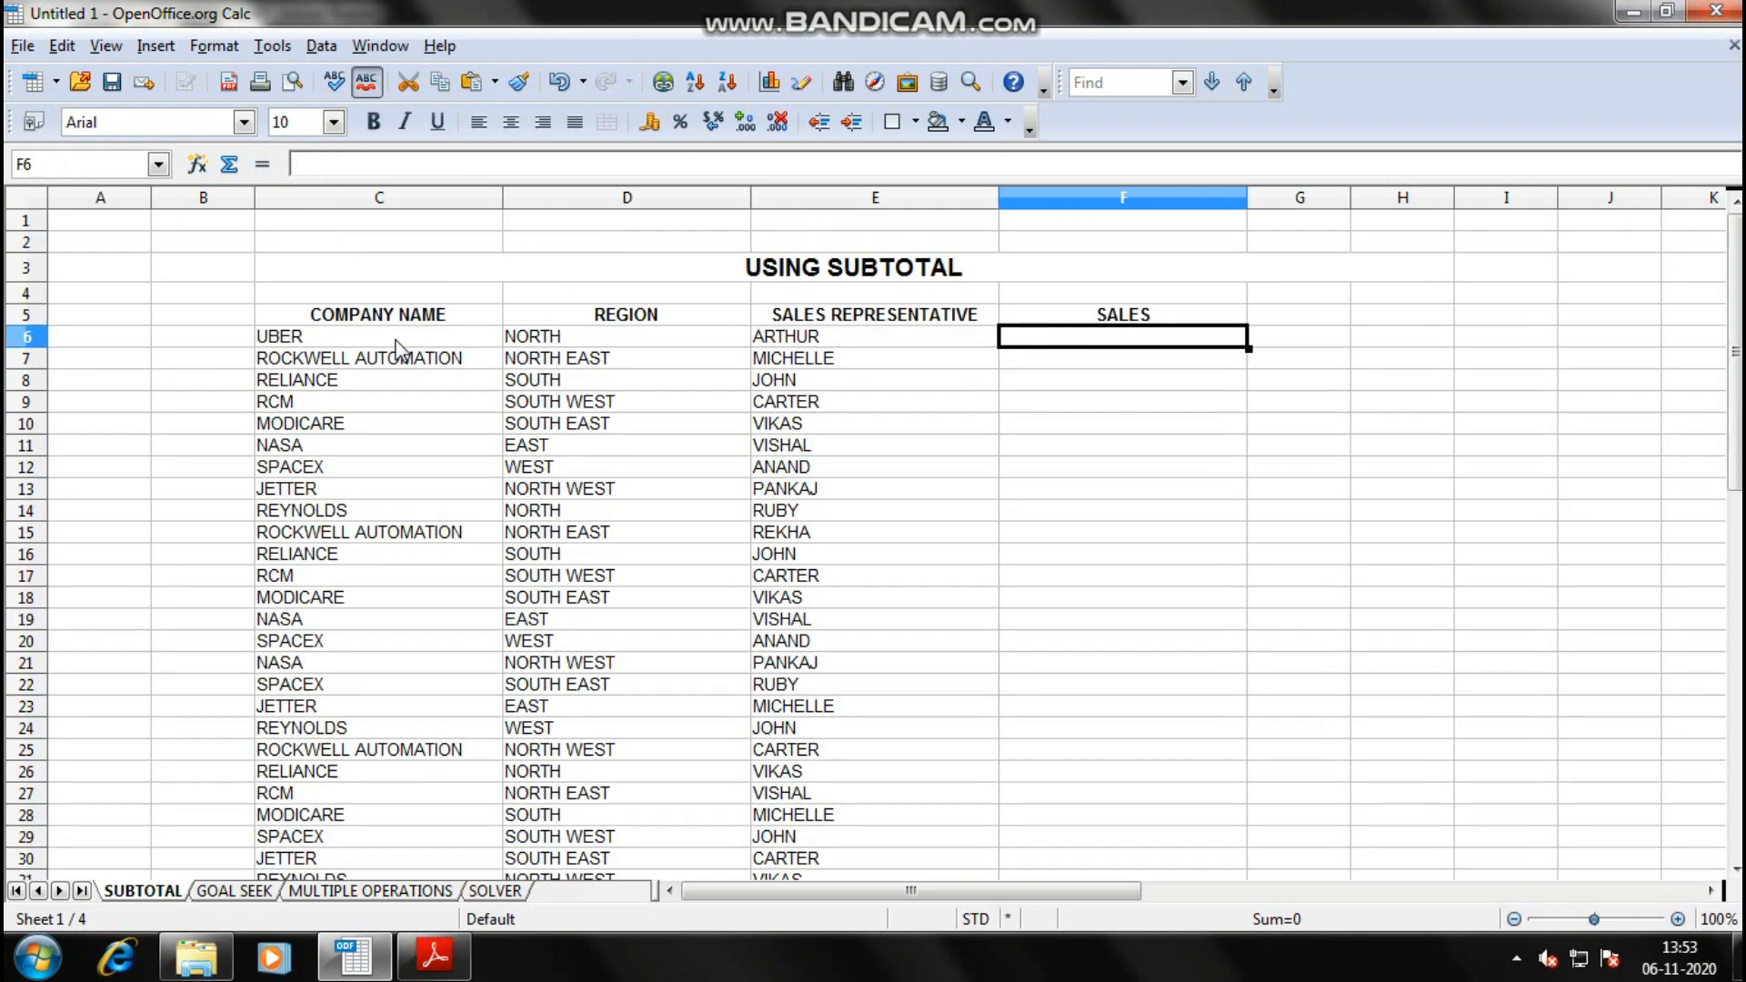
{"action": "type", "text": "4"}
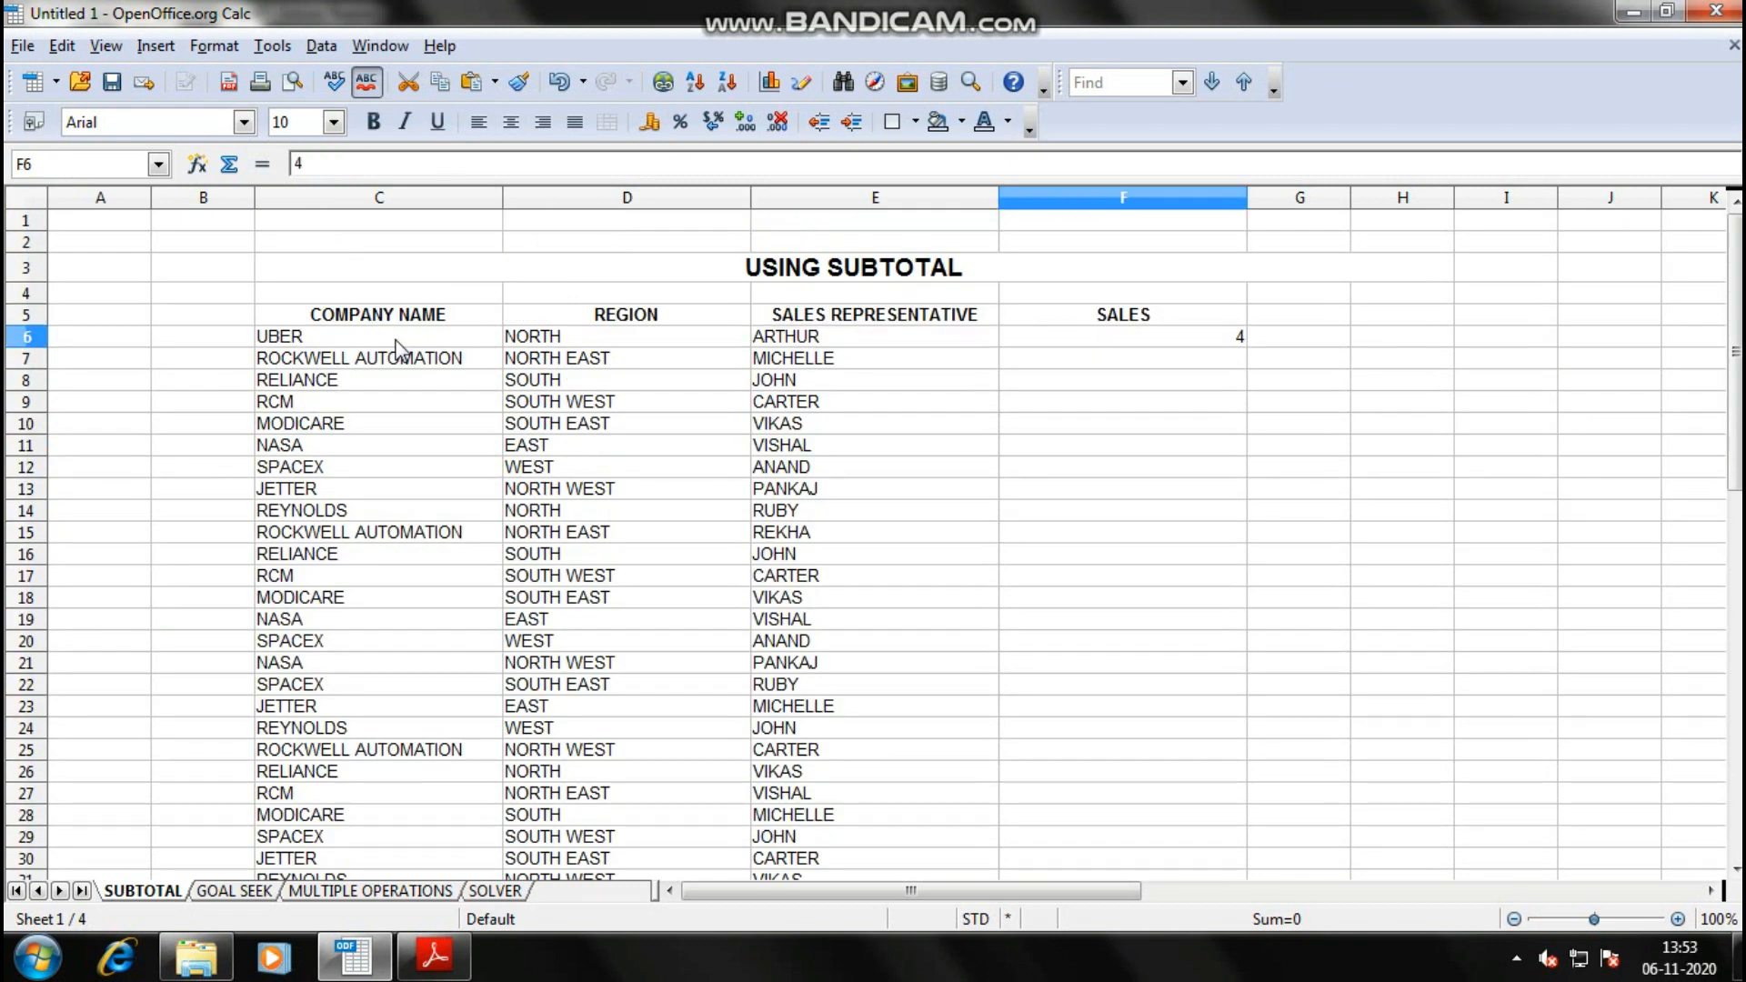
{"action": "type", "text": "5000"}
{"action": "key", "text": "Return"}
{"action": "type", "text": "365000"}
{"action": "key", "text": "Return"}
{"action": "type", "text": "4500"}
{"action": "key", "text": "Return"}
{"action": "type", "text": "365"}
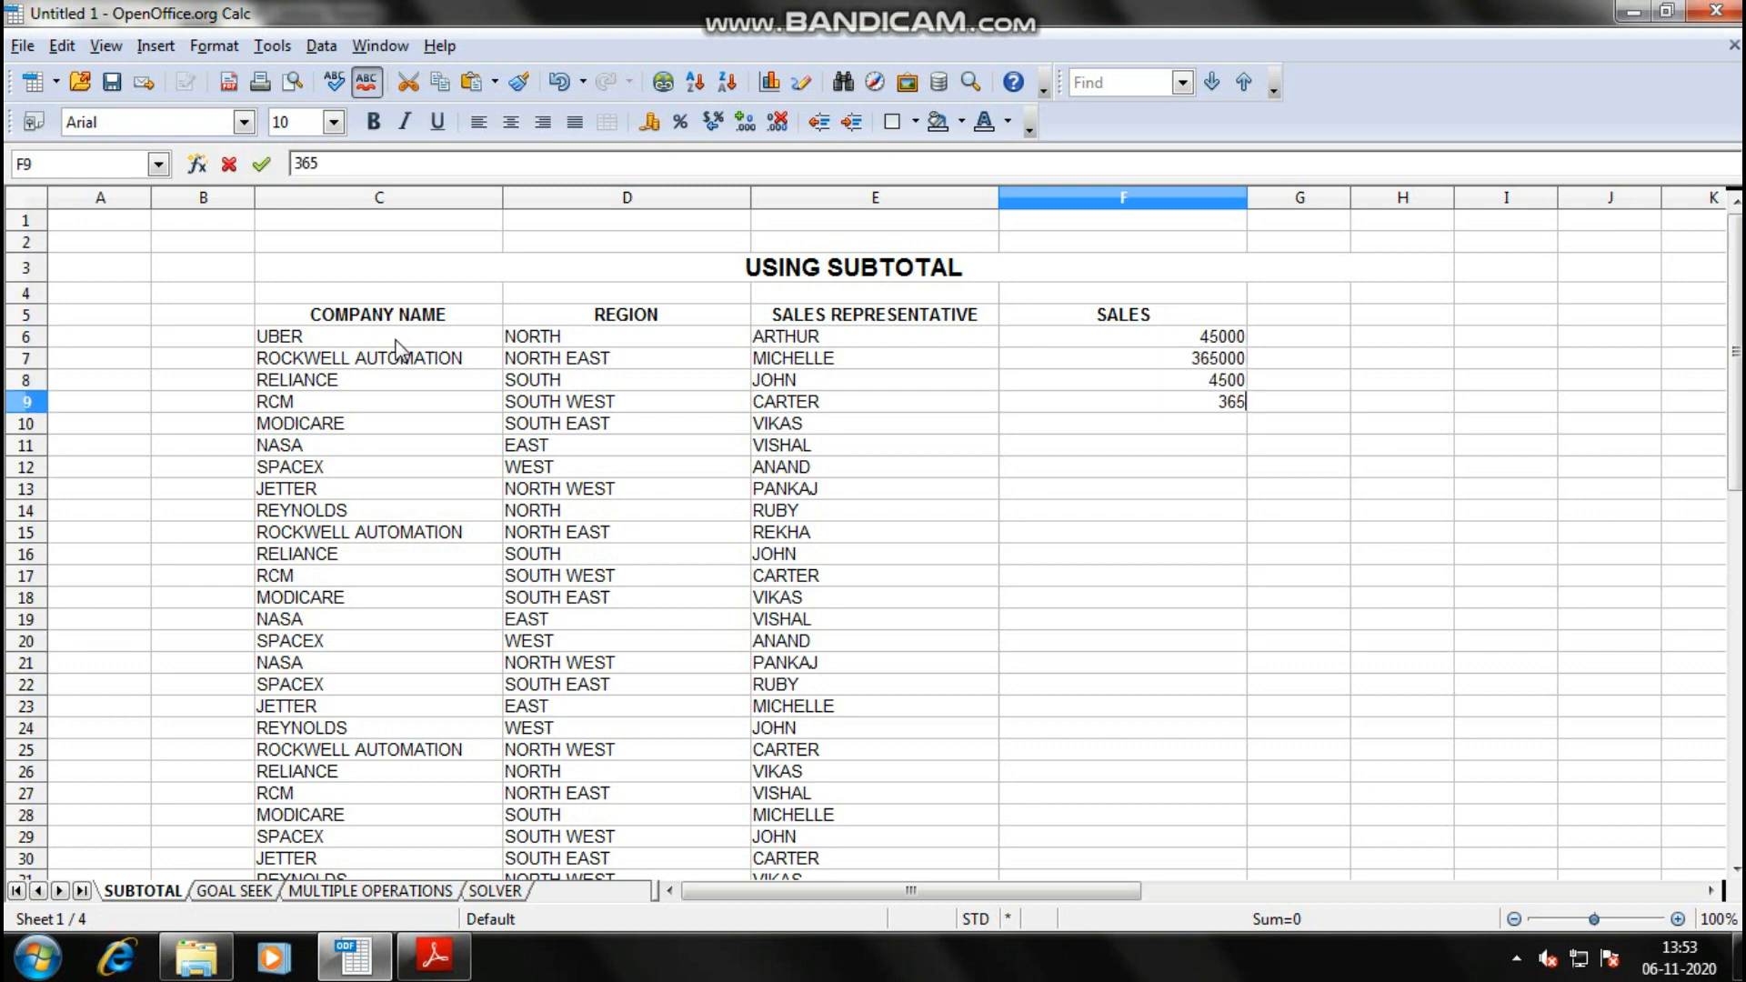
{"action": "key", "text": "Return"}
- Continue the SALES column with 1253, 2653, 25695, 142536, 54000 and 98000 in F10:F15
{"action": "type", "text": "1253"}
{"action": "key", "text": "Return"}
{"action": "type", "text": "2653"}
{"action": "key", "text": "Return"}
{"action": "type", "text": "25695"}
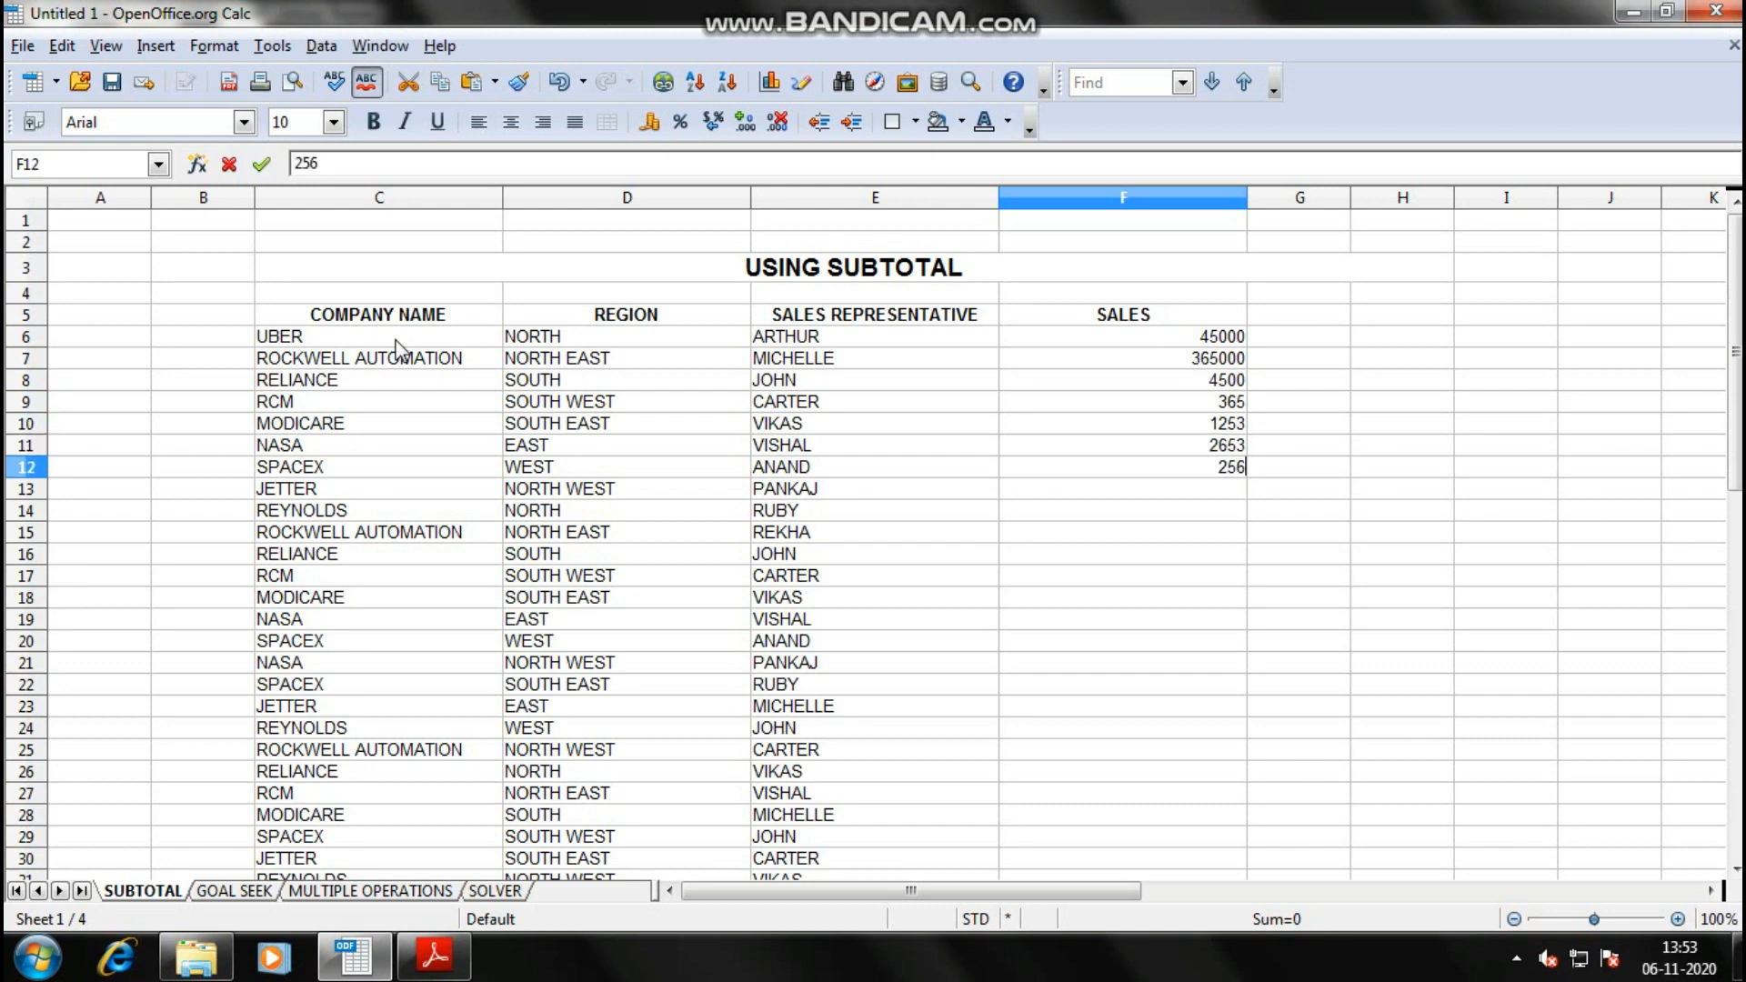
{"action": "key", "text": "Return"}
{"action": "type", "text": "142536"}
{"action": "key", "text": "Return"}
{"action": "type", "text": "54000"}
{"action": "key", "text": "Return"}
{"action": "type", "text": "98000"}
{"action": "key", "text": "Return"}
- Copy the sales figures in F8:F13 and paste them below the list, starting at F16
{"action": "key", "text": "Up"}
{"action": "key", "text": "Up"}
{"action": "key", "text": "Up"}
{"action": "key", "text": "shift+Up"}
{"action": "key", "text": "shift+Up"}
{"action": "key", "text": "shift+Up"}
{"action": "key", "text": "shift+Up"}
{"action": "key", "text": "shift+Up"}
{"action": "key", "text": "ctrl+Down"}
{"action": "key", "text": "ctrl+Down"}
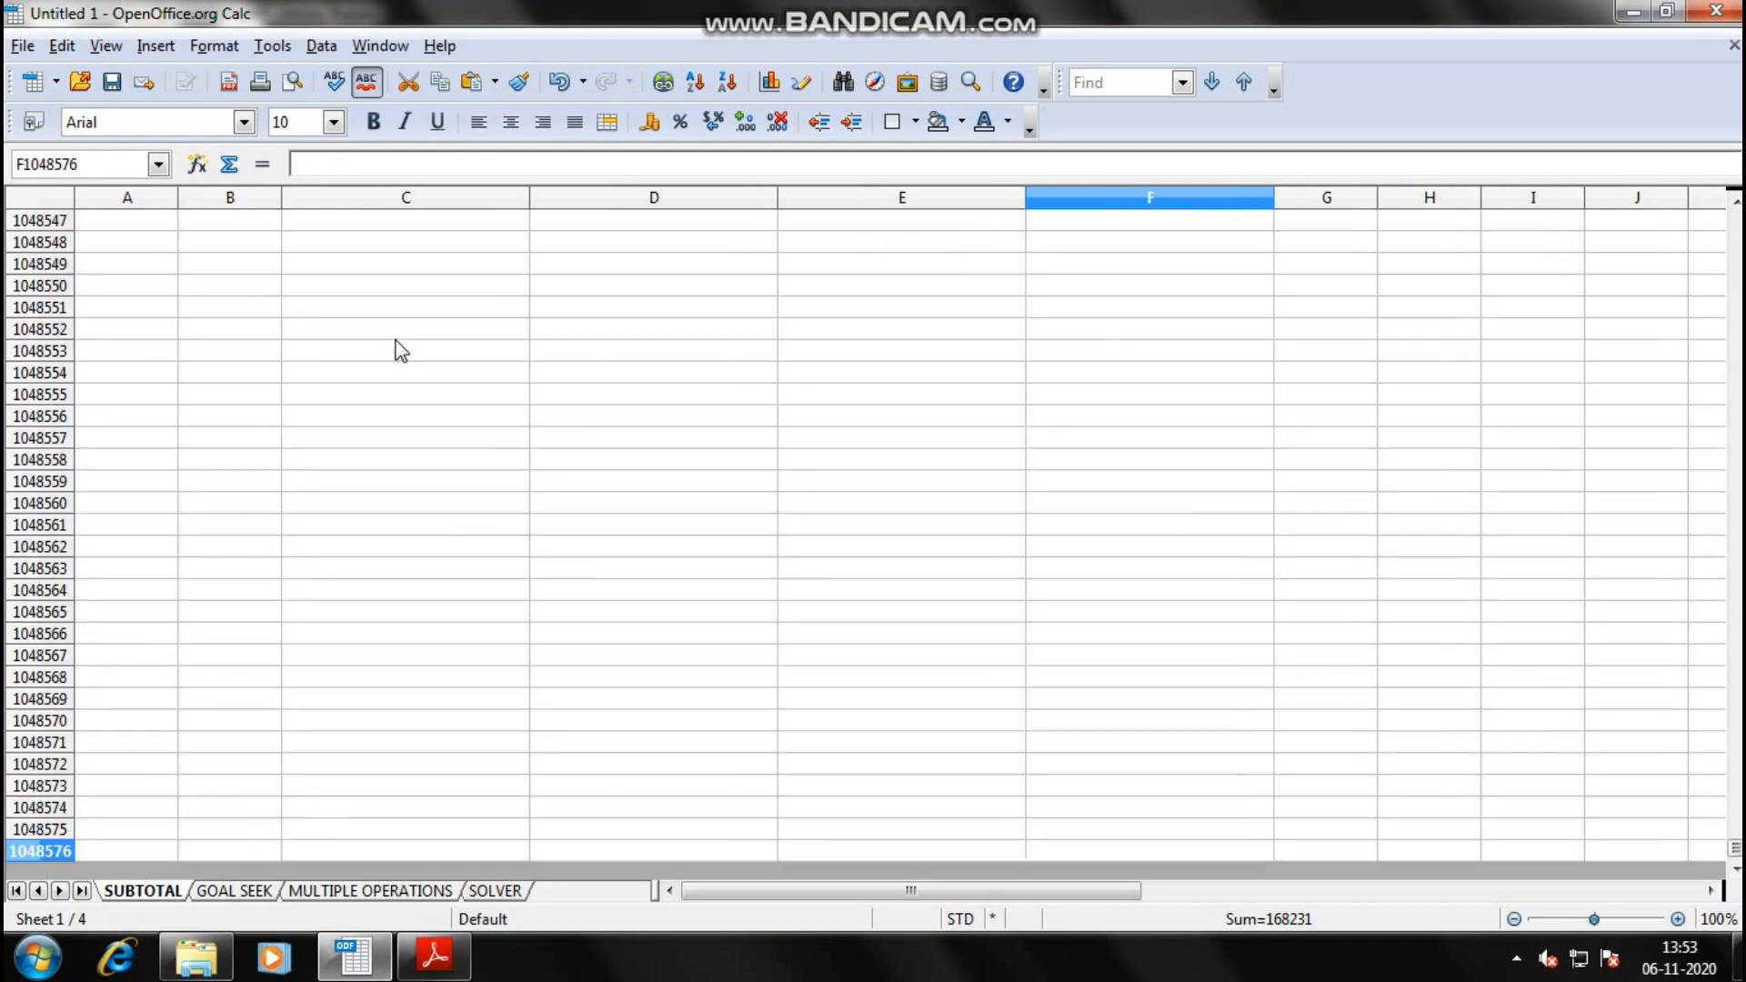
{"action": "key", "text": "Up"}
{"action": "key", "text": "ctrl+Up"}
{"action": "key", "text": "Down"}
{"action": "key", "text": "ctrl+v"}
- Copy the sales figures in F9:F20 and paste them below the list, starting at F22
{"action": "key", "text": "Right"}
{"action": "key", "text": "Down"}
{"action": "key", "text": "Down"}
{"action": "key", "text": "Down"}
{"action": "key", "text": "Down"}
{"action": "key", "text": "Left"}
{"action": "key", "text": "shift+Up"}
{"action": "key", "text": "shift+Up"}
{"action": "key", "text": "shift+Up"}
{"action": "key", "text": "shift+Up"}
{"action": "key", "text": "shift+Up"}
{"action": "key", "text": "shift+Up"}
{"action": "key", "text": "shift+Up"}
{"action": "key", "text": "shift+Up"}
{"action": "key", "text": "shift+Up"}
{"action": "key", "text": "shift+Up"}
{"action": "key", "text": "shift+Up"}
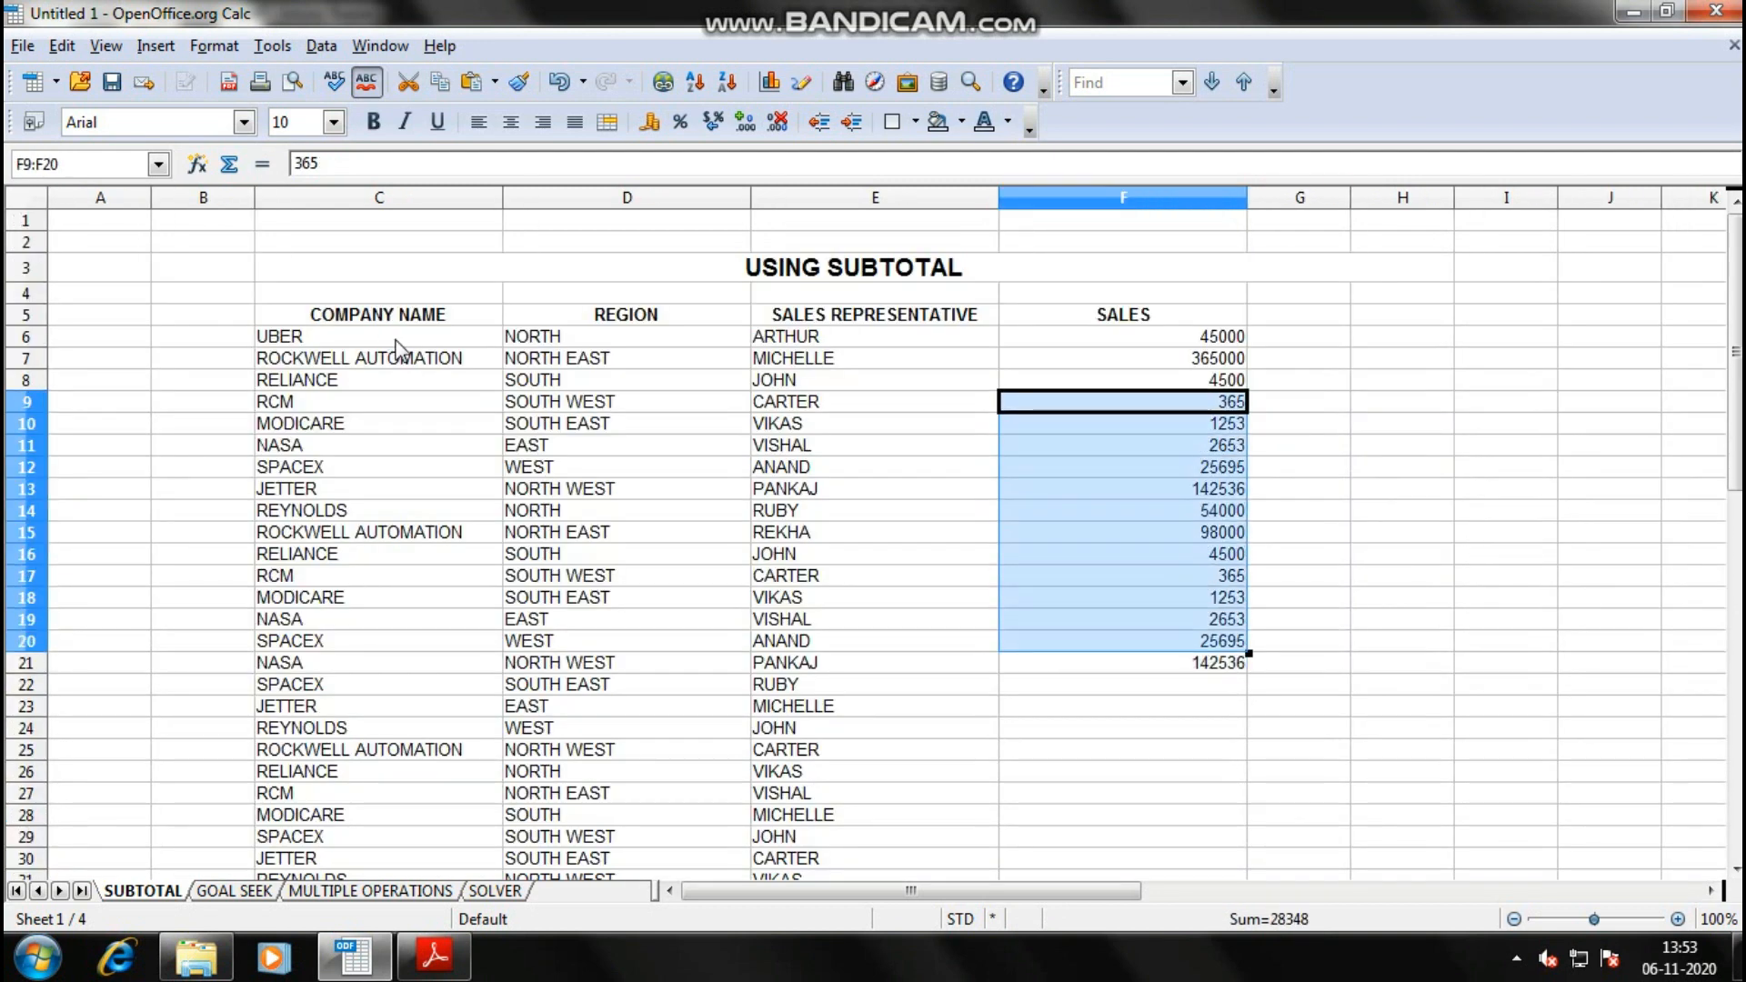
{"action": "key", "text": "ctrl+c"}
{"action": "key", "text": "ctrl+Down"}
{"action": "key", "text": "Down"}
{"action": "key", "text": "ctrl+v"}
- Copy the sales figures in F29:F32 and paste them below the list, starting at F34
{"action": "key", "text": "ctrl+Down"}
{"action": "key", "text": "ctrl+Down"}
{"action": "key", "text": "ctrl+Up"}
{"action": "key", "text": "Up"}
{"action": "key", "text": "shift+Up"}
{"action": "key", "text": "shift+Up"}
{"action": "key", "text": "shift+Up"}
{"action": "key", "text": "ctrl+c"}
{"action": "key", "text": "ctrl+Down"}
{"action": "key", "text": "Down"}
{"action": "key", "text": "ctrl+v"}
- Complete the SALES column by entering 49000 in F38 and 69000 in F39
{"action": "key", "text": "Down"}
{"action": "key", "text": "Down"}
{"action": "key", "text": "Down"}
{"action": "key", "text": "Down"}
{"action": "type", "text": "49000"}
{"action": "key", "text": "Return"}
{"action": "type", "text": "69000"}
{"action": "key", "text": "Return"}
{"action": "key", "text": "Up"}
{"action": "key", "text": "ctrl+Up"}
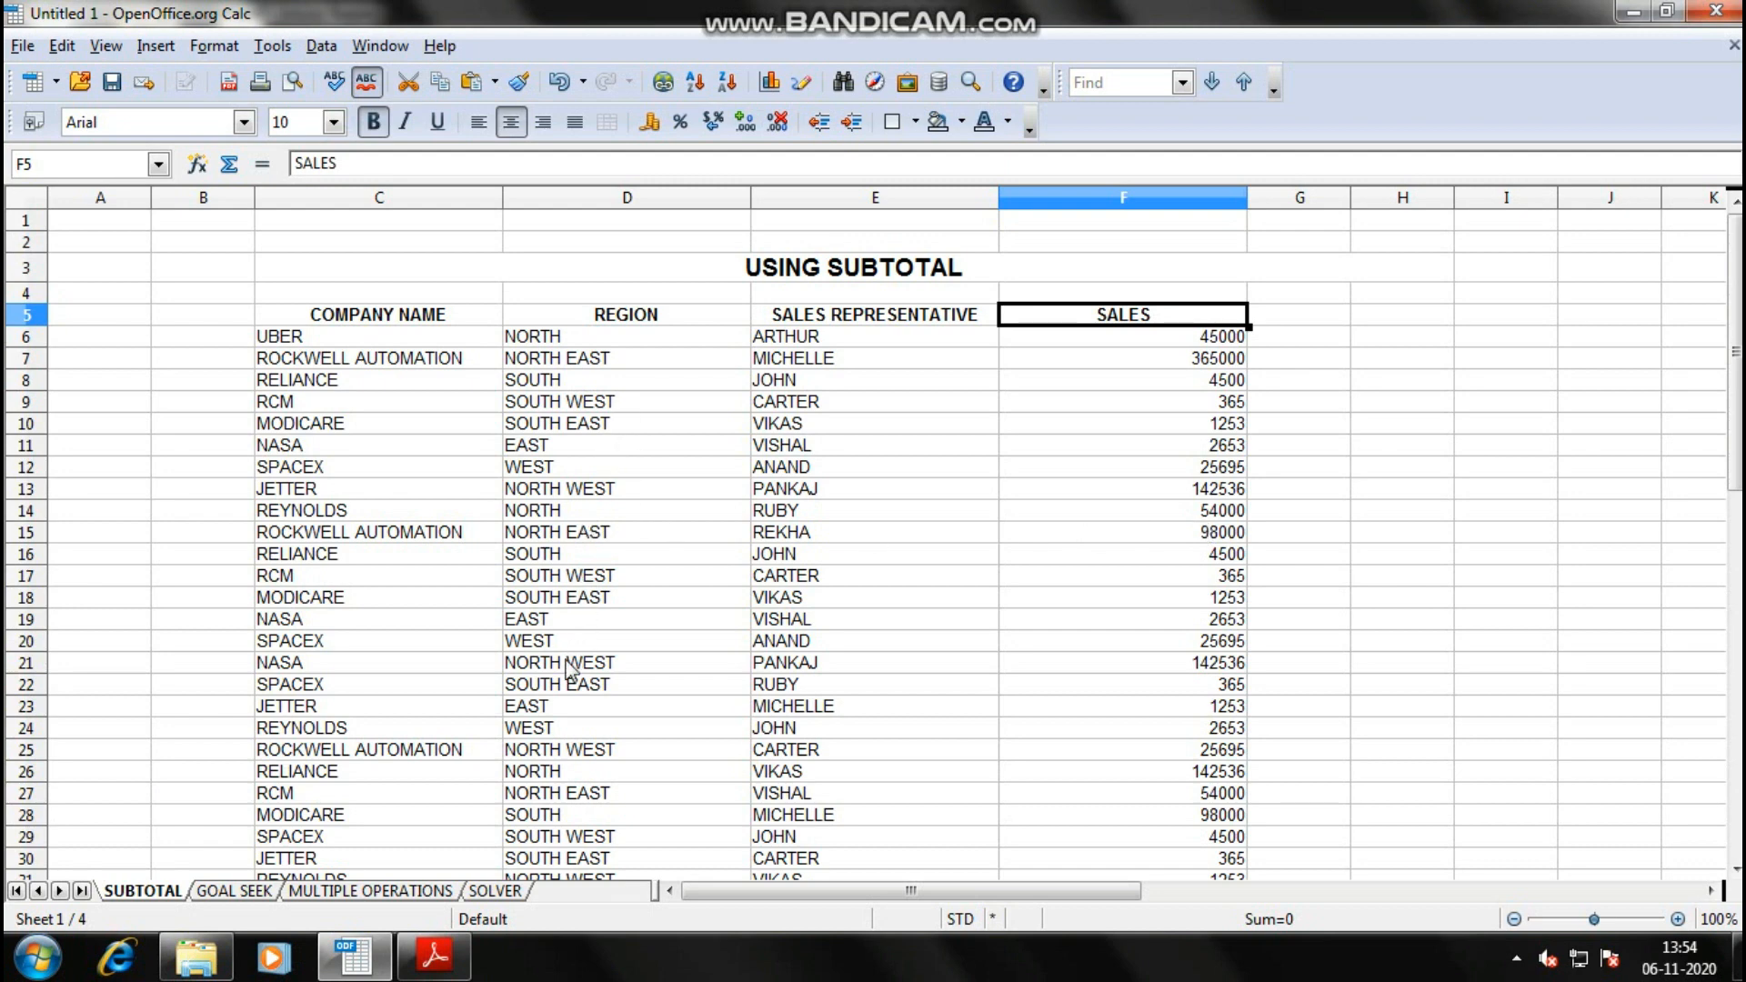
- Sort the sales table in ascending order by the REGION column and check the grouped rows
{"action": "left_click", "coordinate": [530, 774]}
{"action": "left_click", "coordinate": [429, 779]}
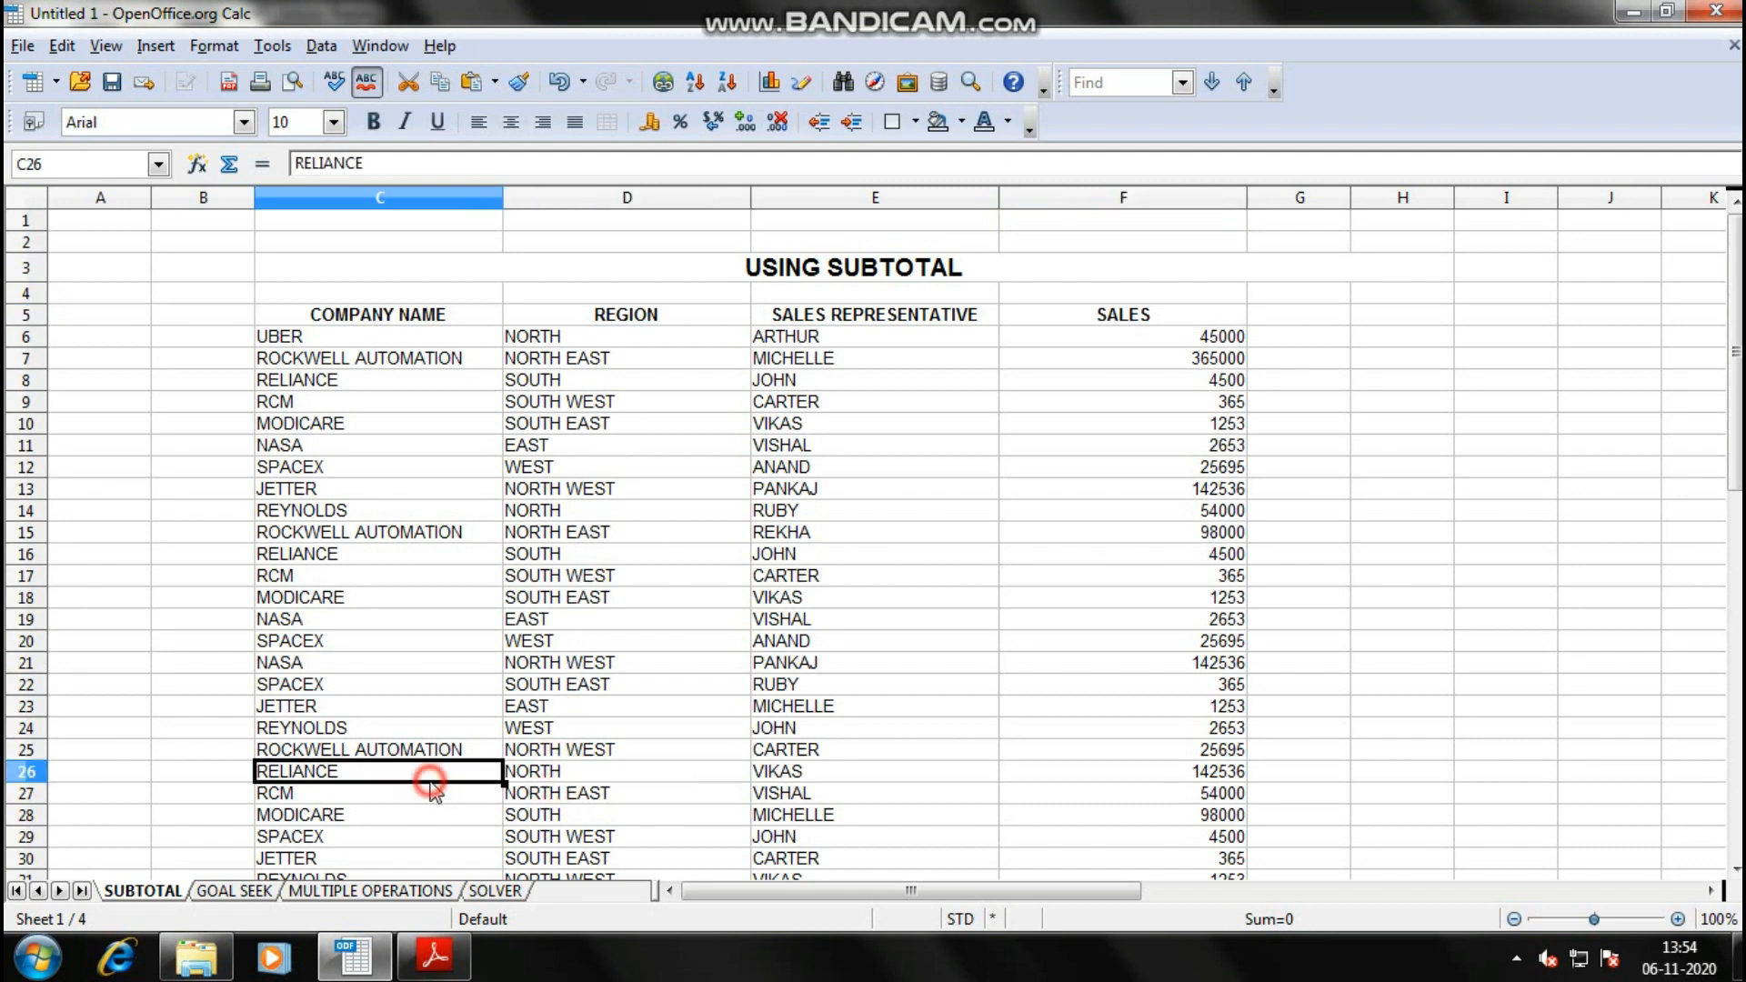
{"action": "left_click", "coordinate": [617, 728]}
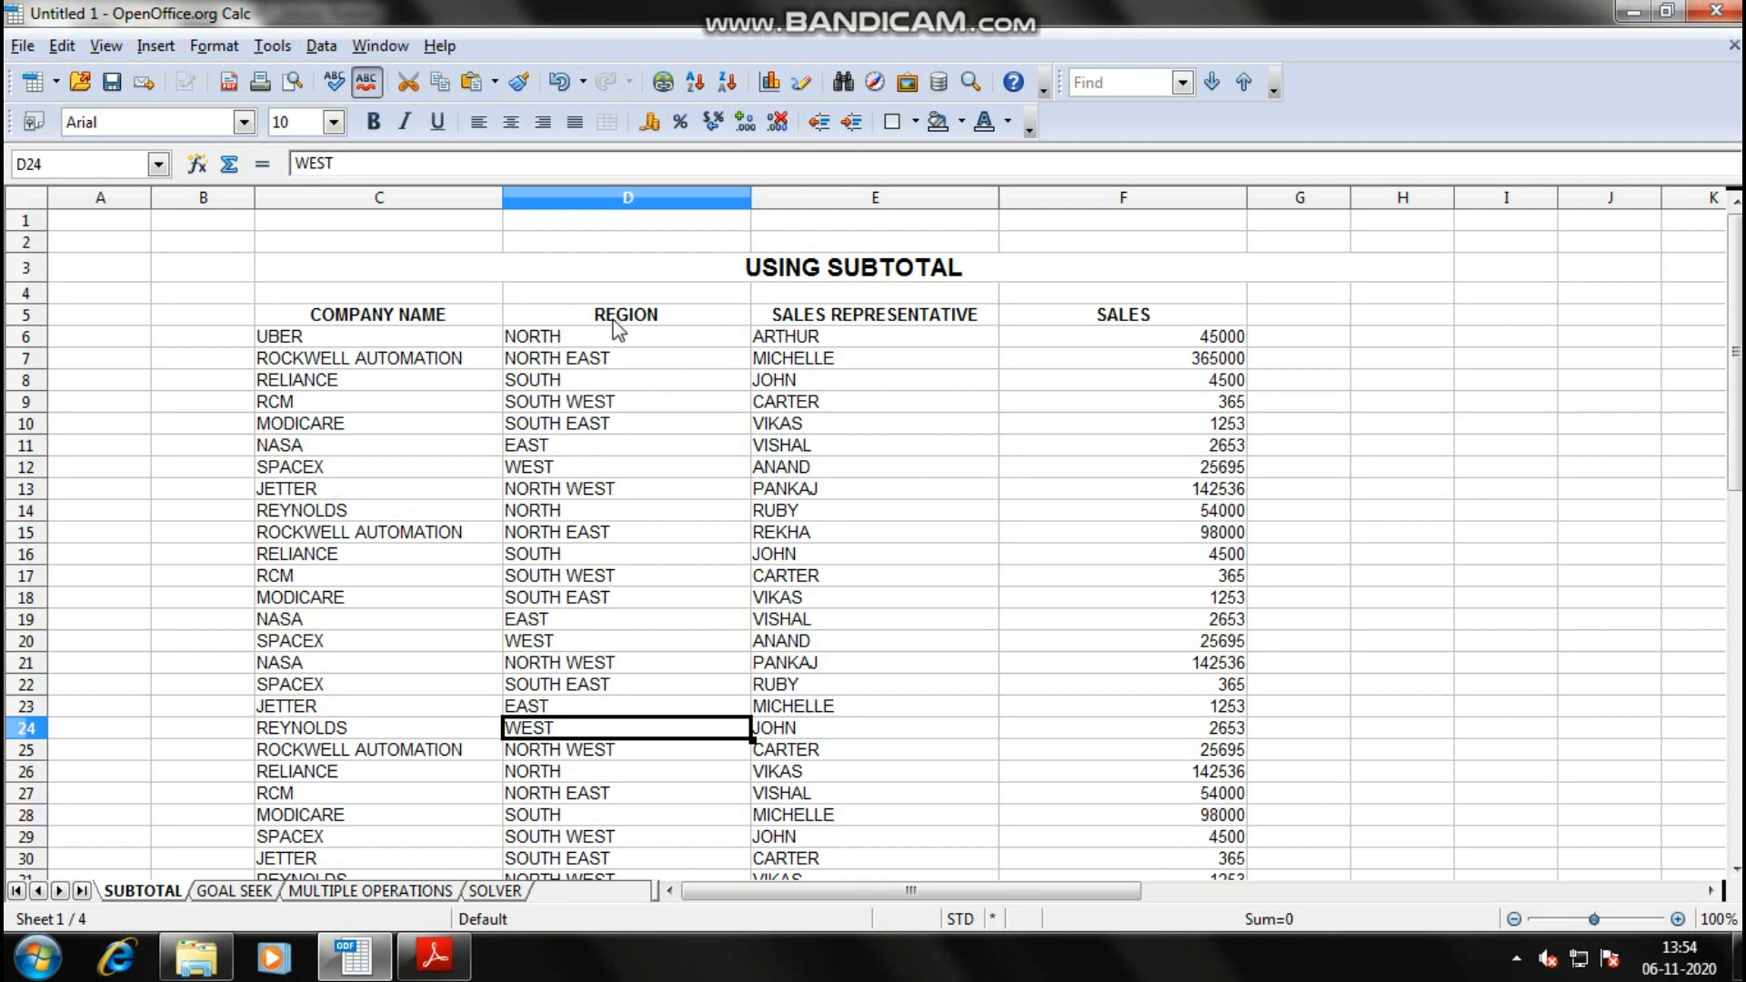
{"action": "left_click", "coordinate": [630, 199]}
{"action": "left_click", "coordinate": [597, 431]}
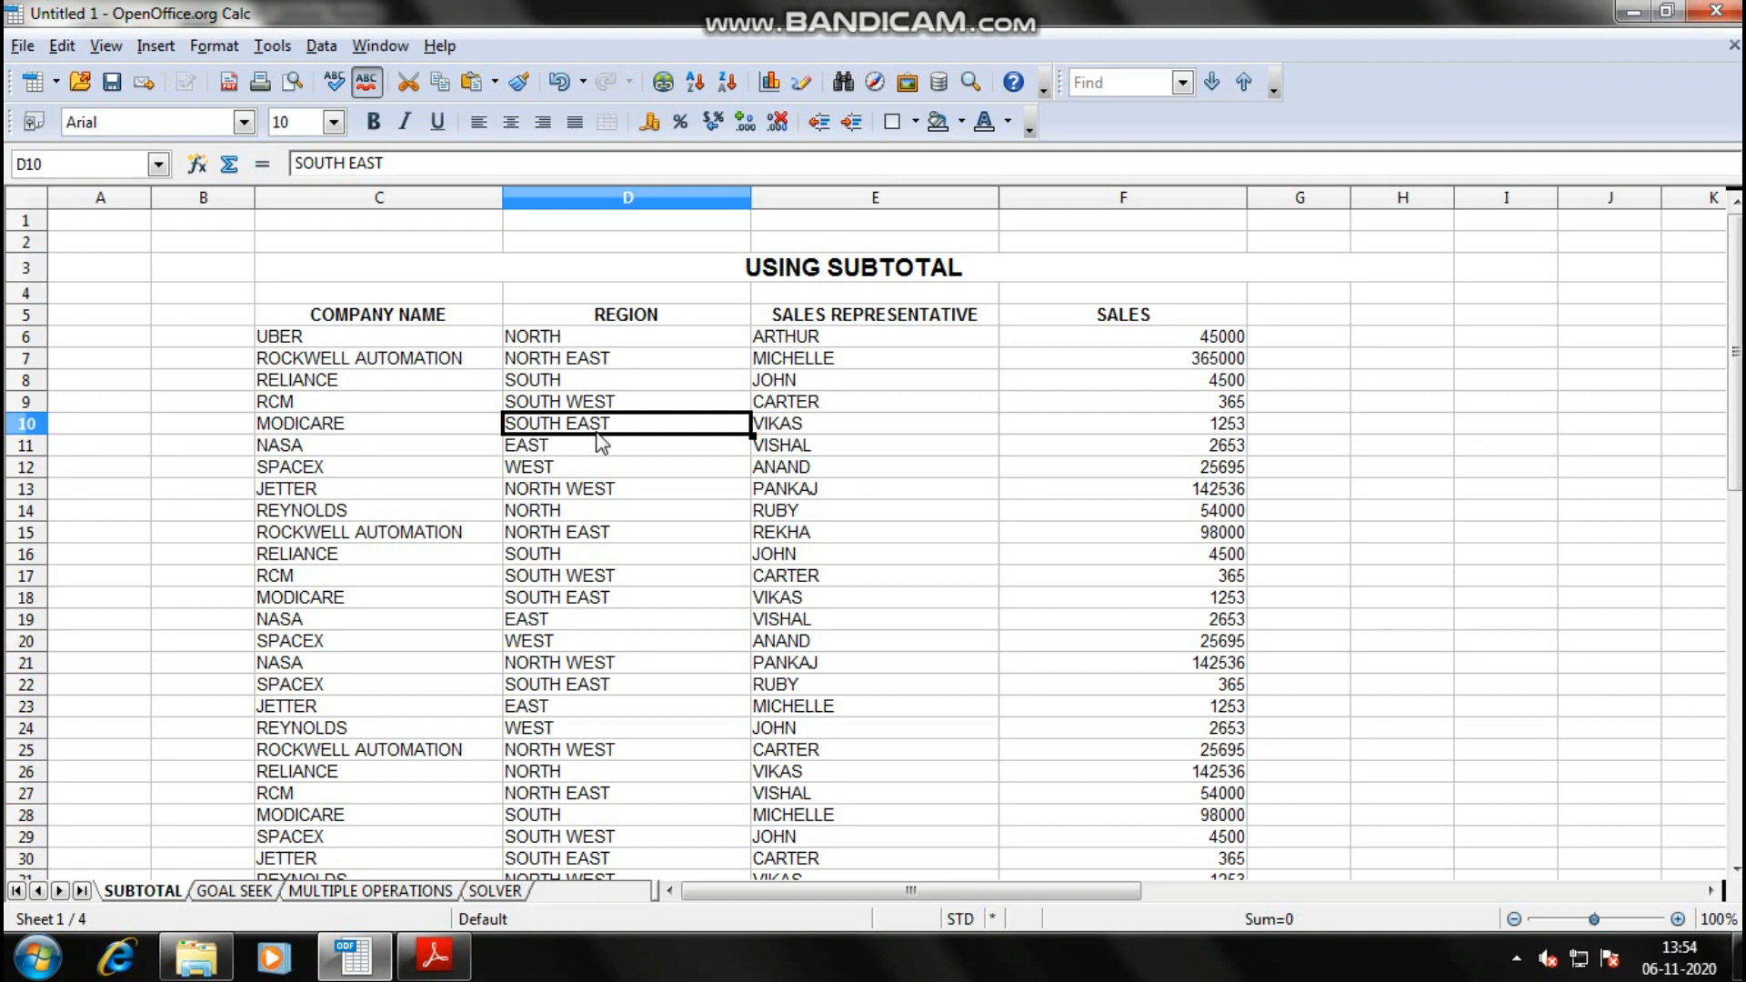
{"action": "left_click", "coordinate": [600, 409]}
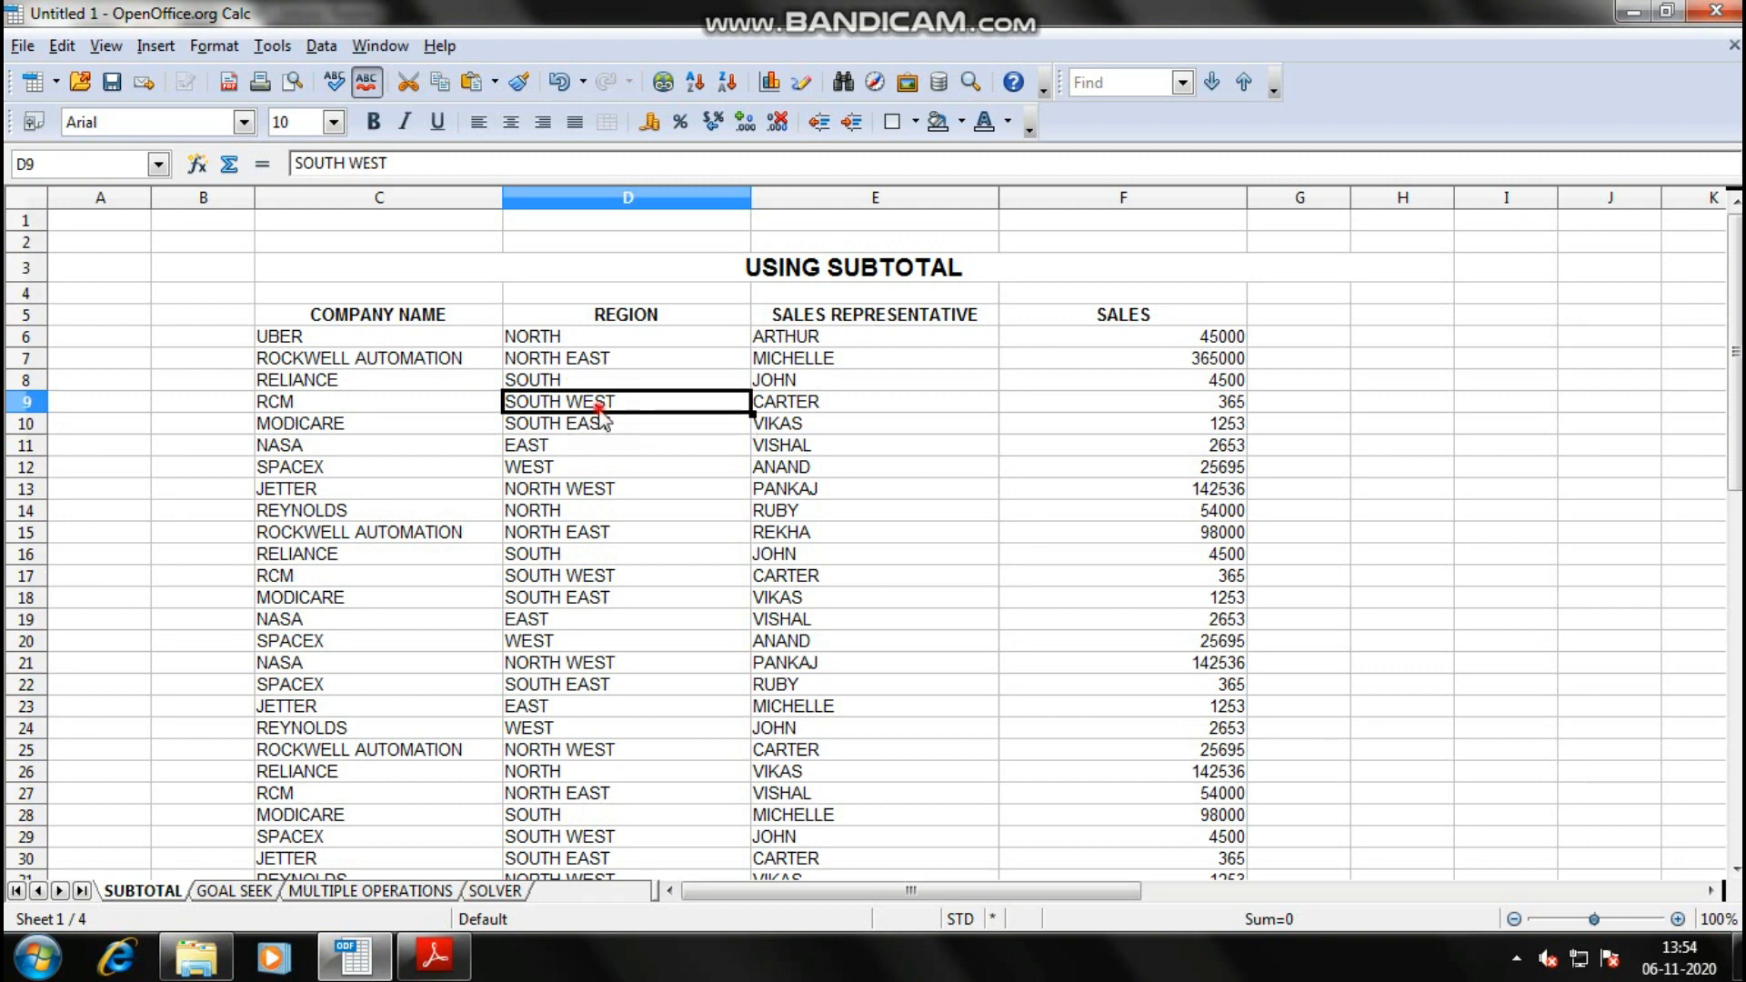
{"action": "left_click", "coordinate": [600, 410]}
{"action": "left_click", "coordinate": [622, 431]}
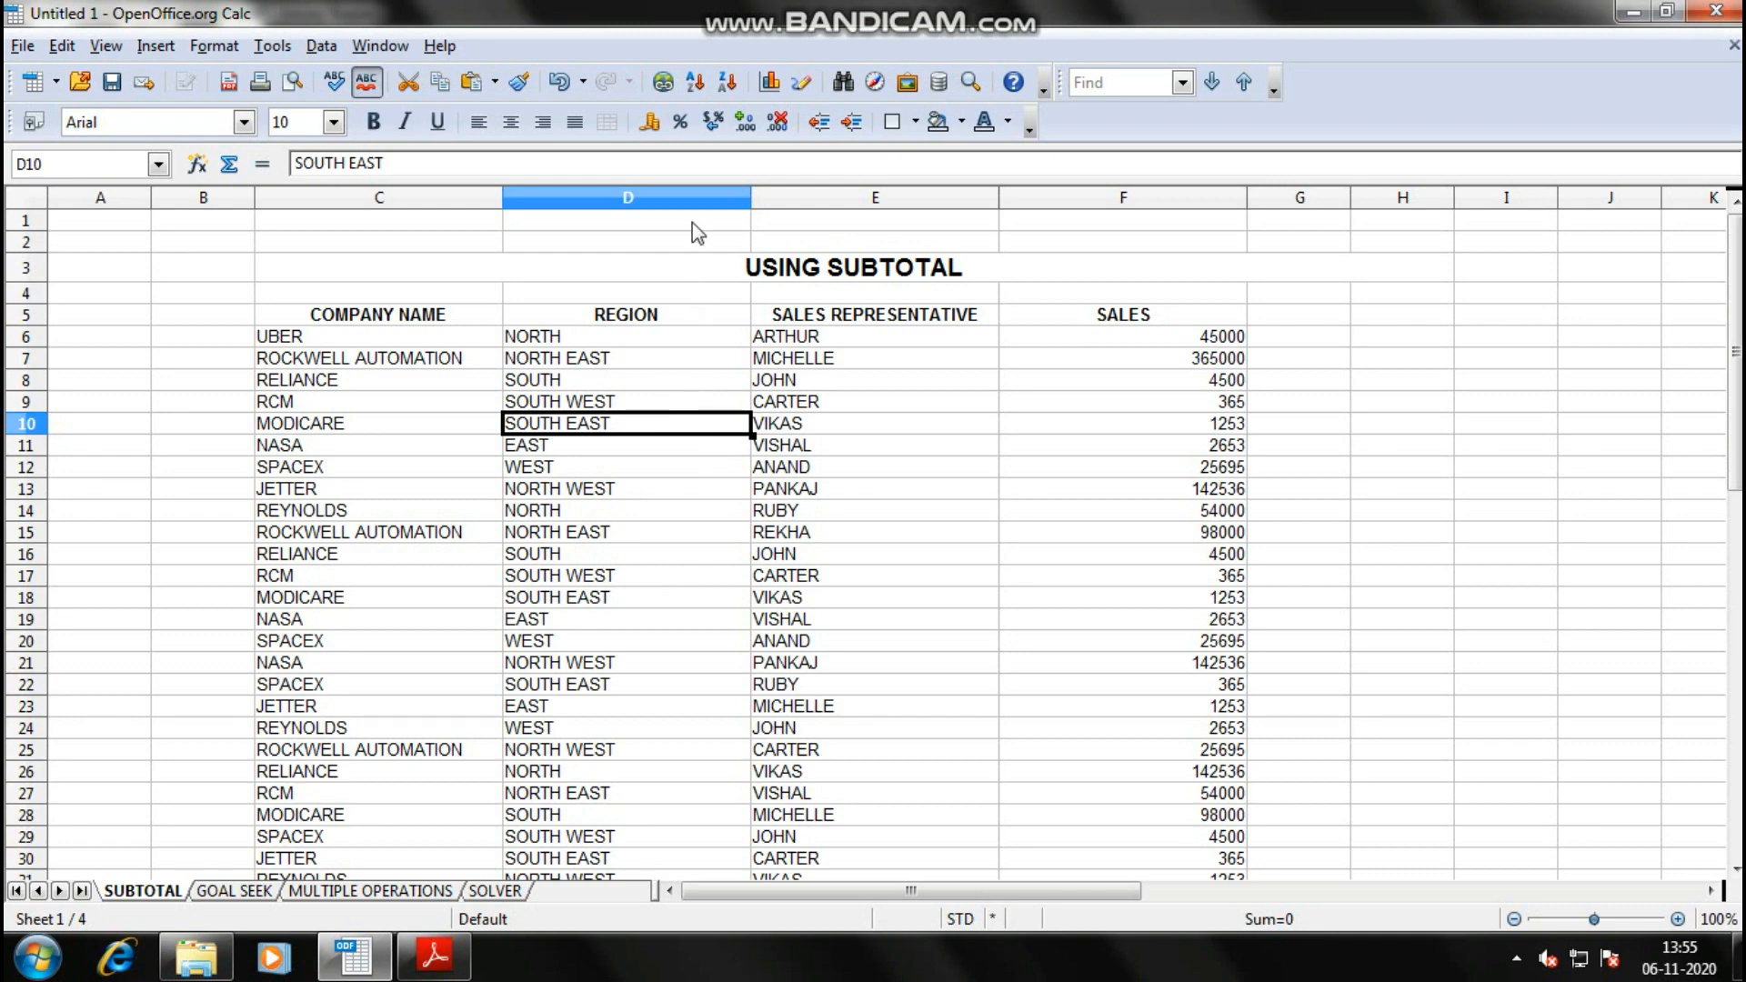
{"action": "left_click", "coordinate": [697, 84]}
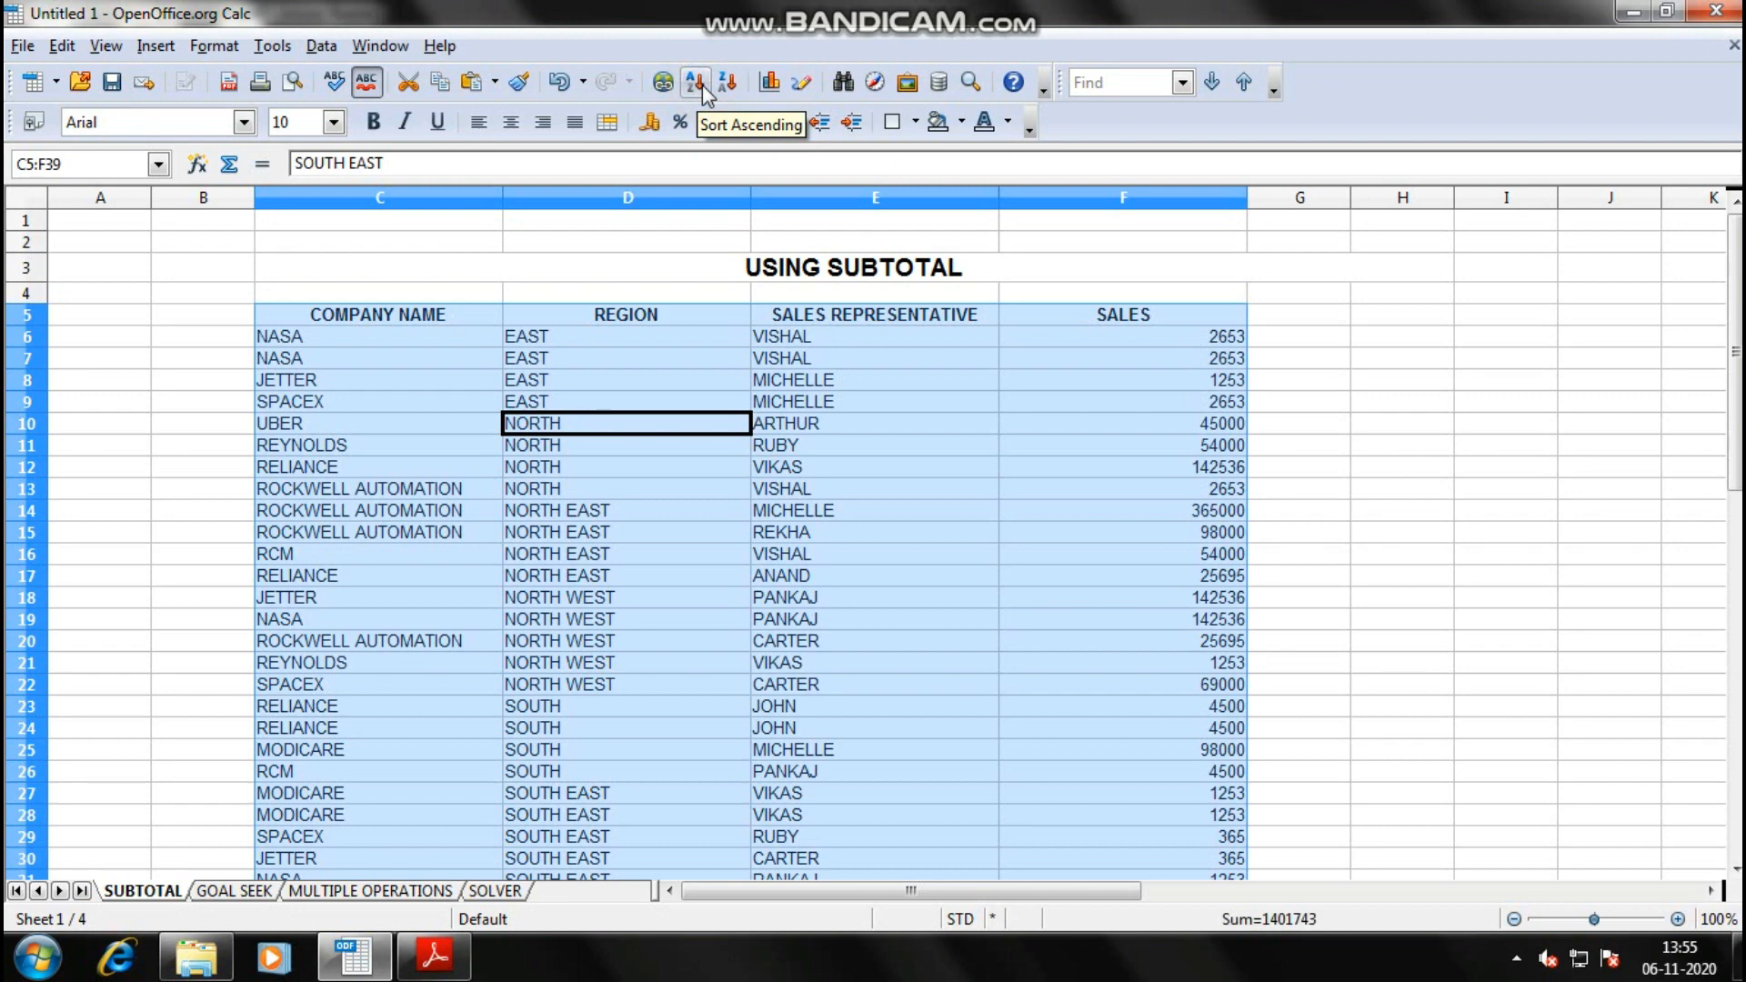
{"action": "left_click", "coordinate": [589, 423]}
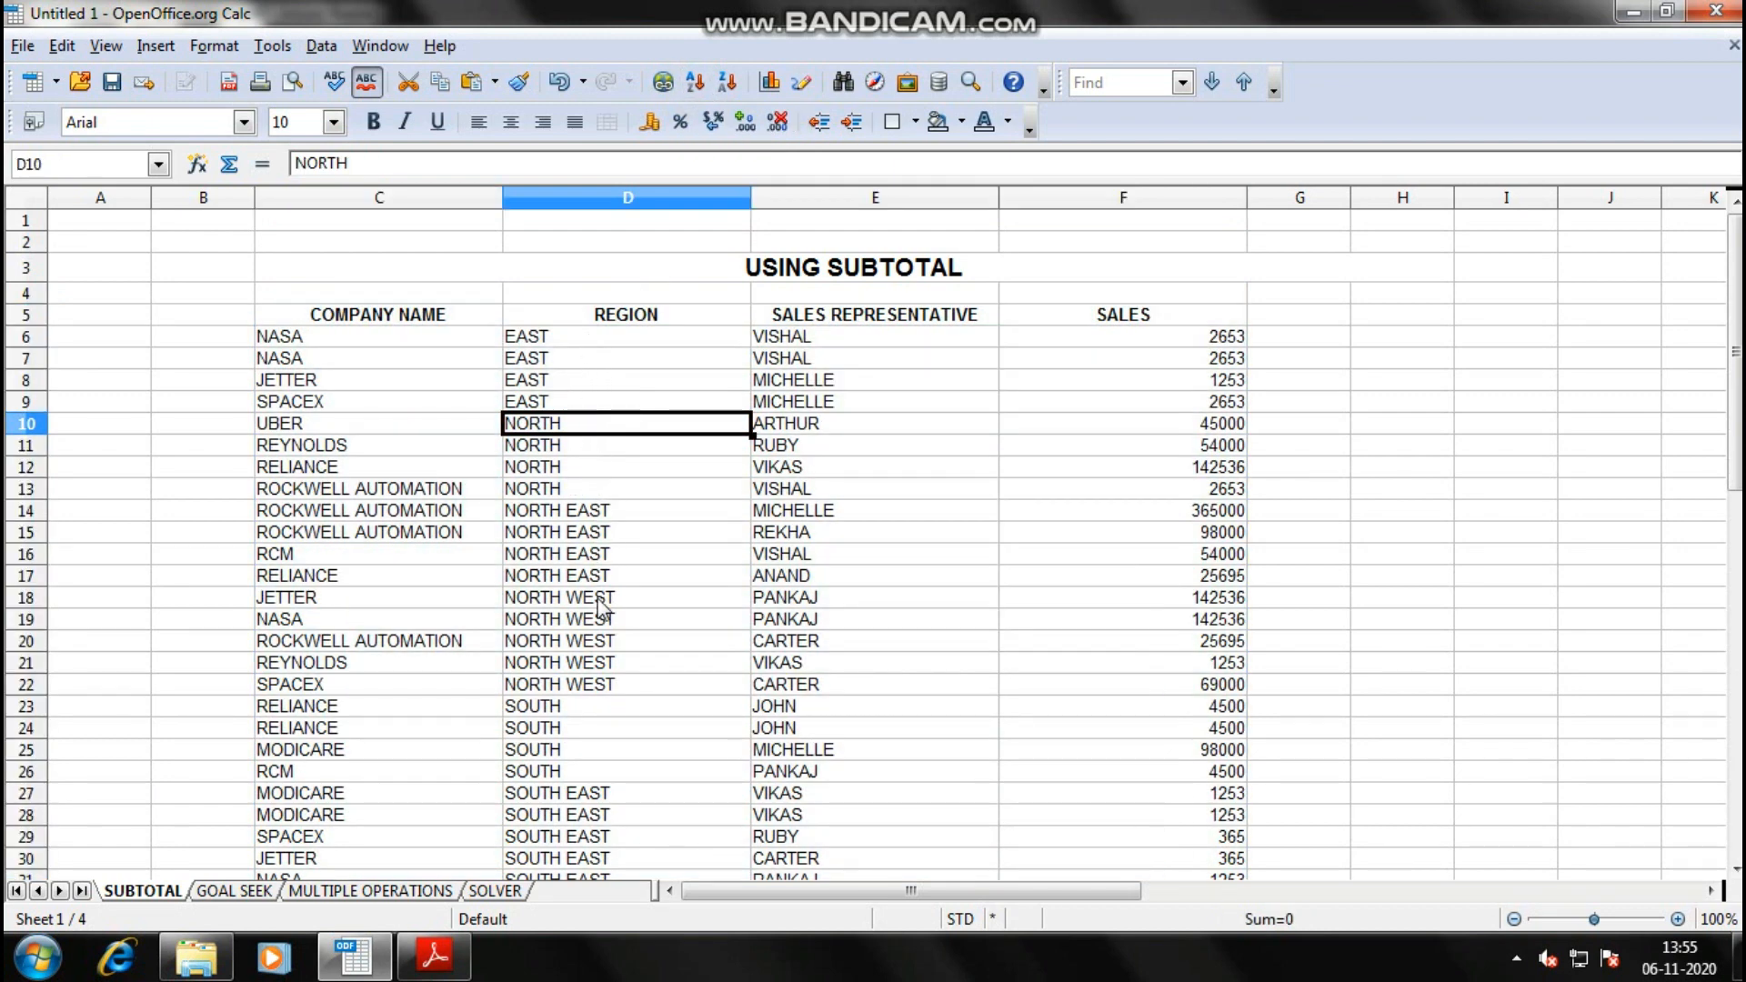
{"action": "scroll", "coordinate": [596, 673], "scroll_direction": "down", "scroll_amount": 3}
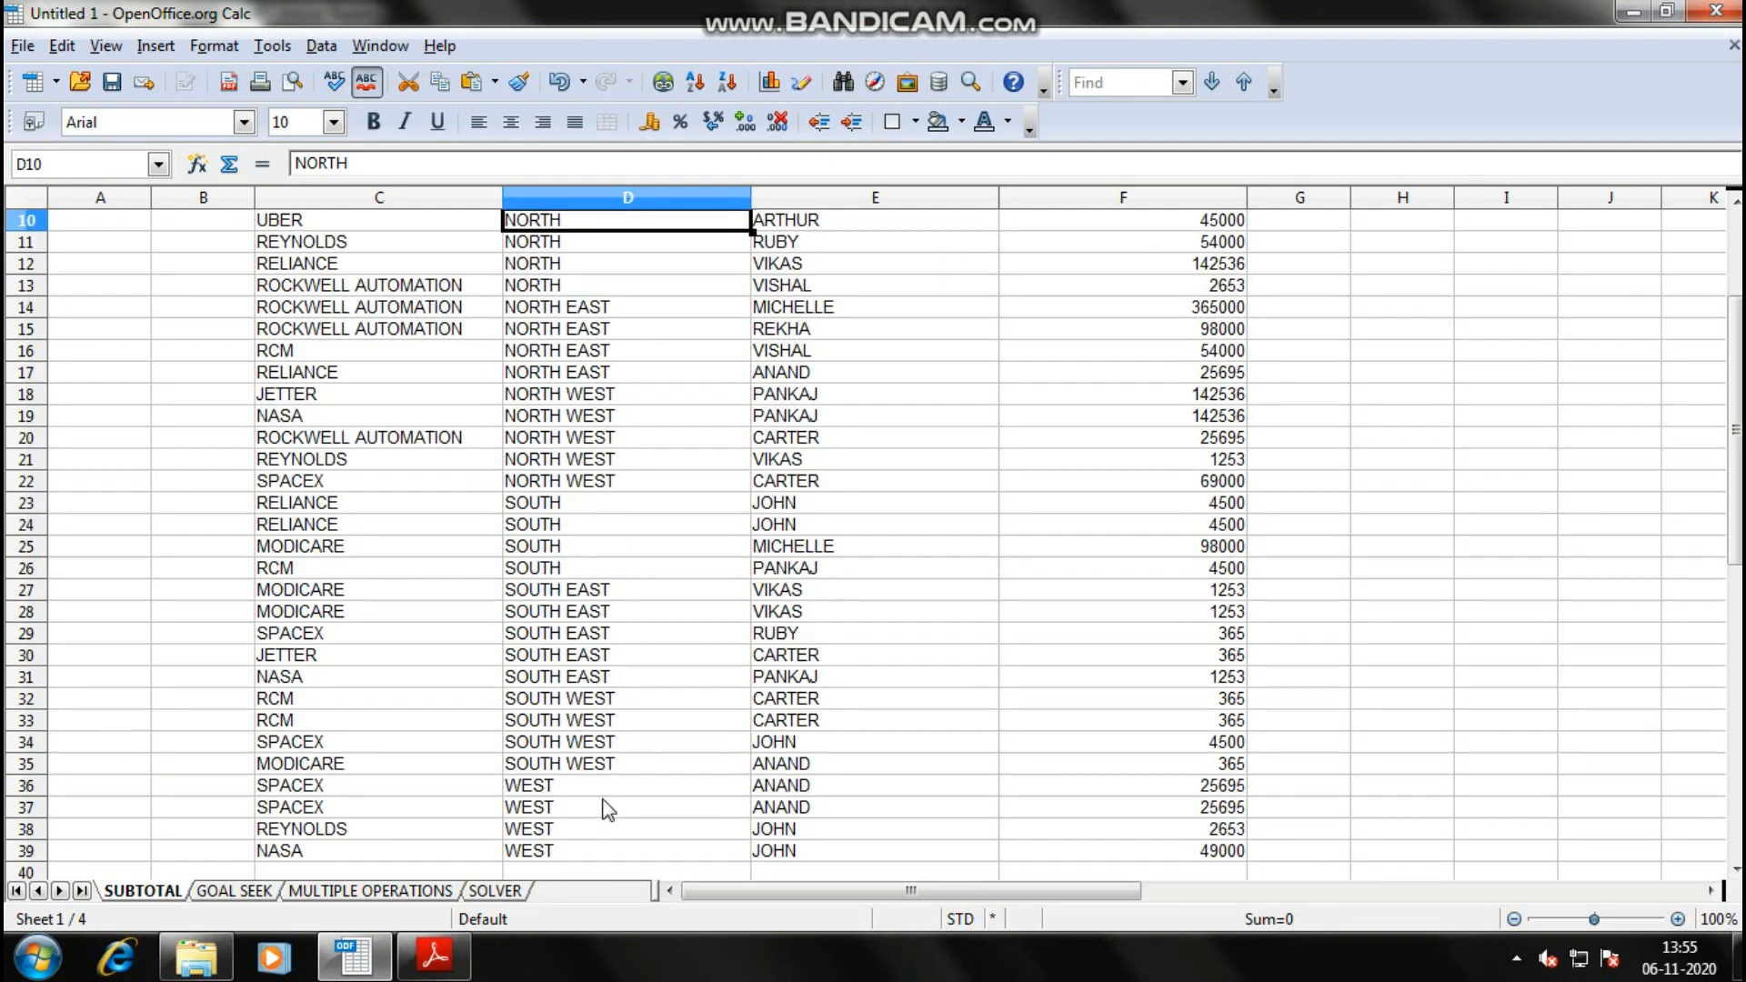
{"action": "scroll", "coordinate": [607, 809], "scroll_direction": "up", "scroll_amount": 3}
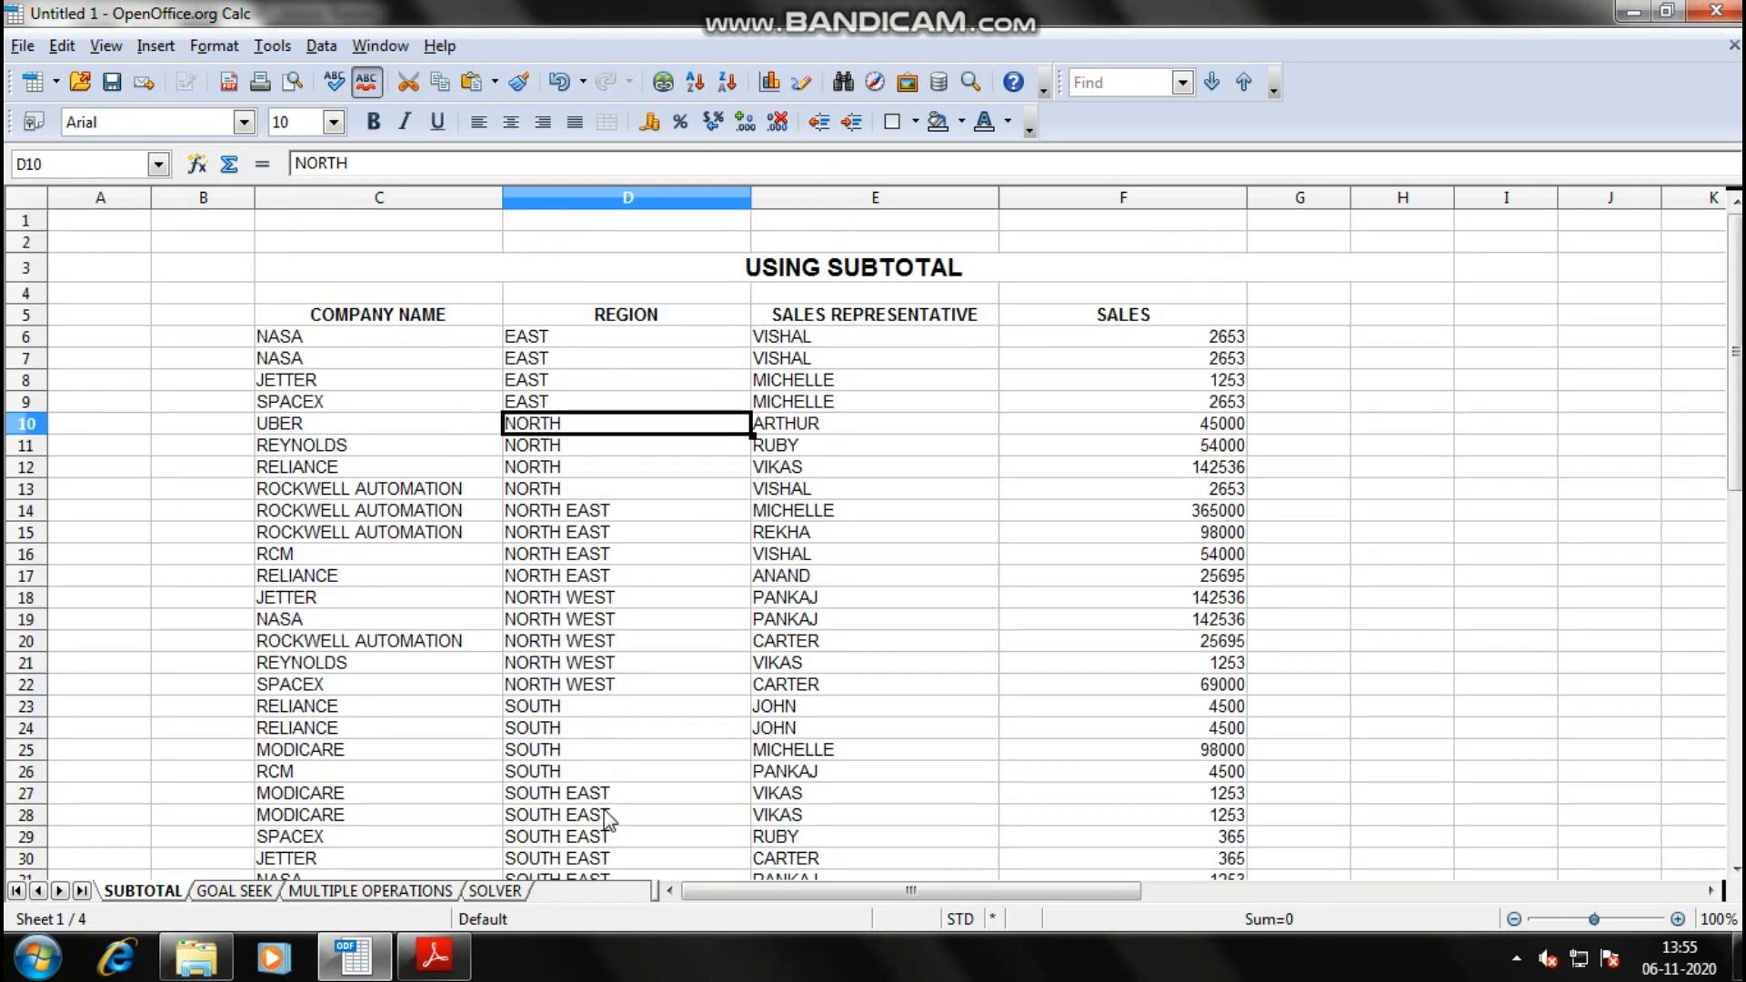
{"action": "left_click", "coordinate": [592, 386]}
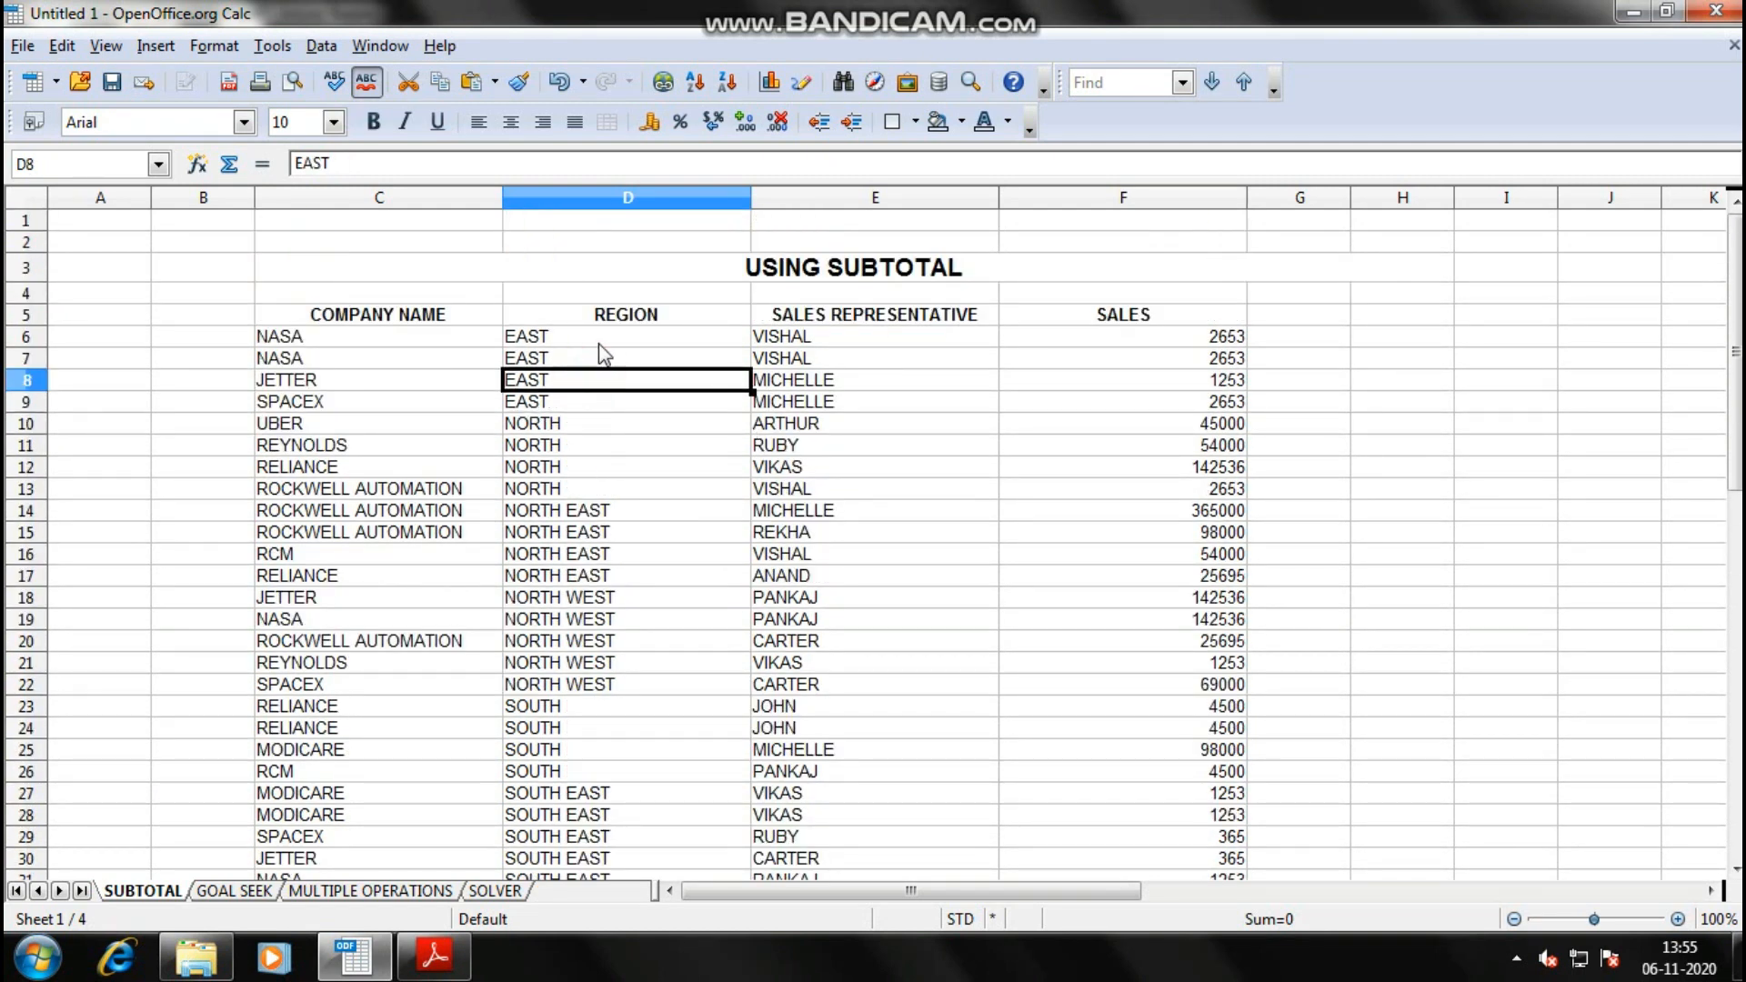
- Select the whole table with its headers, C5:F39, and open the Subtotals settings clear of the data
{"action": "left_click", "coordinate": [355, 294]}
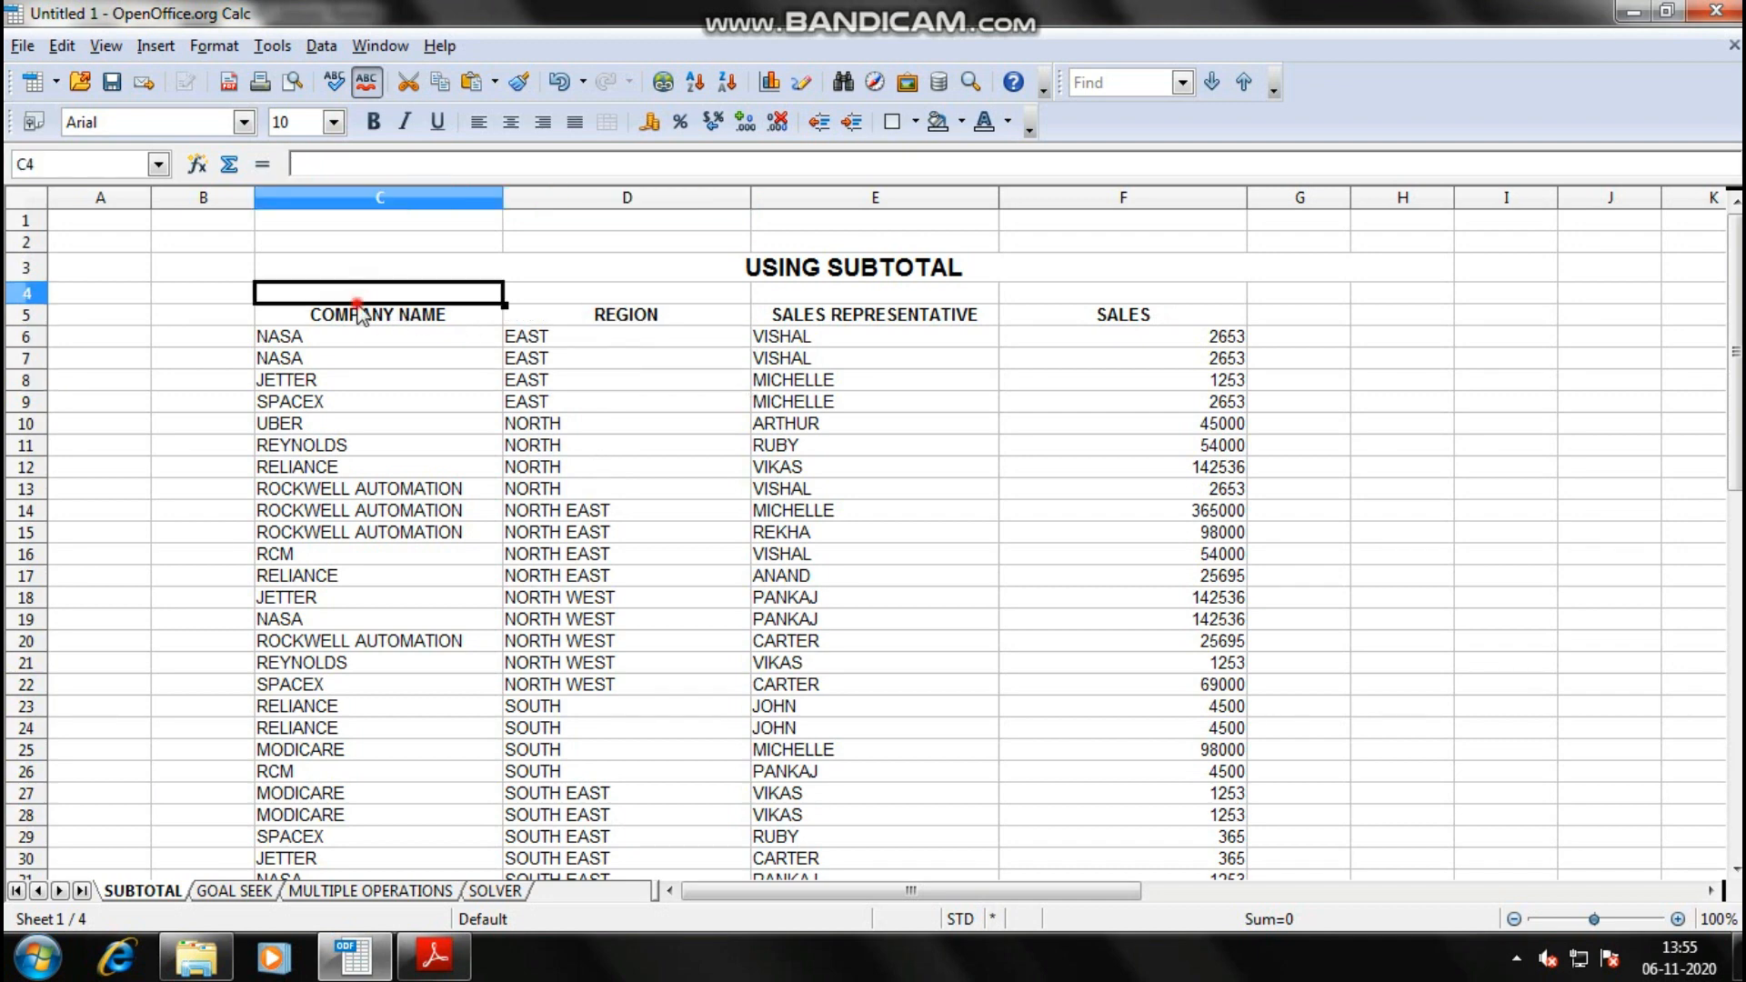
{"action": "left_click_drag", "start_coordinate": [352, 315], "coordinate": [1153, 732]}
{"action": "scroll", "coordinate": [1000, 700], "scroll_direction": "up", "scroll_amount": 4}
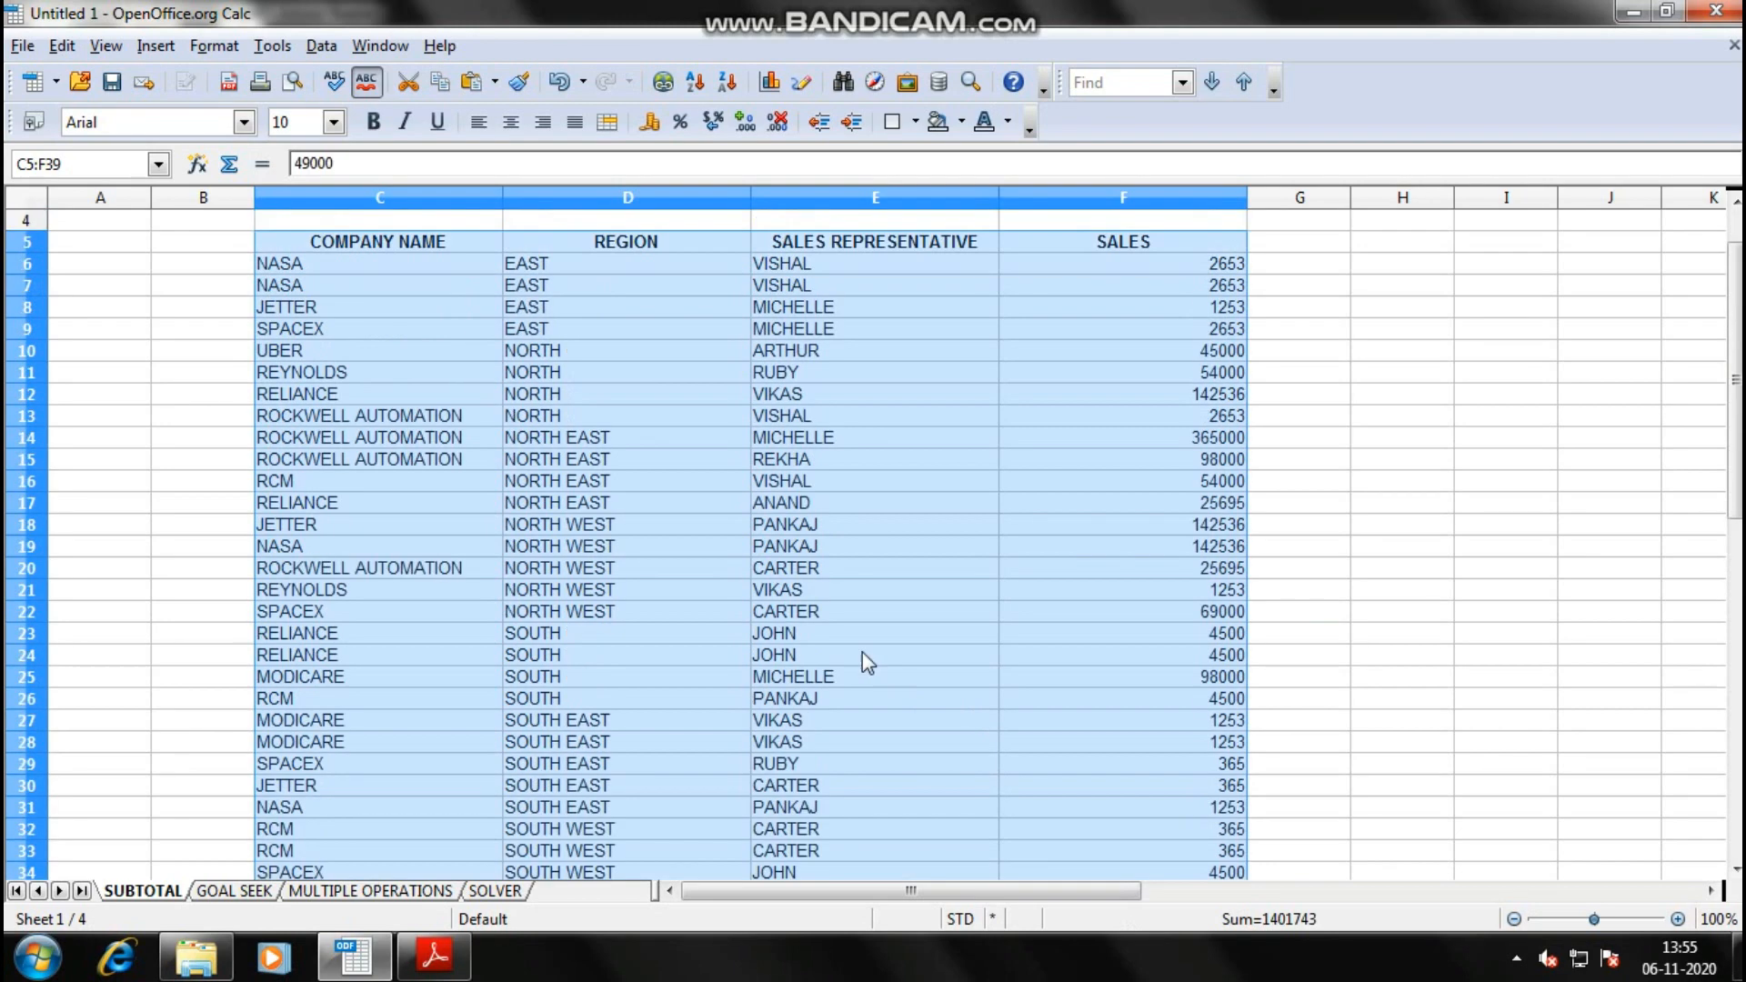
{"action": "left_click", "coordinate": [283, 50]}
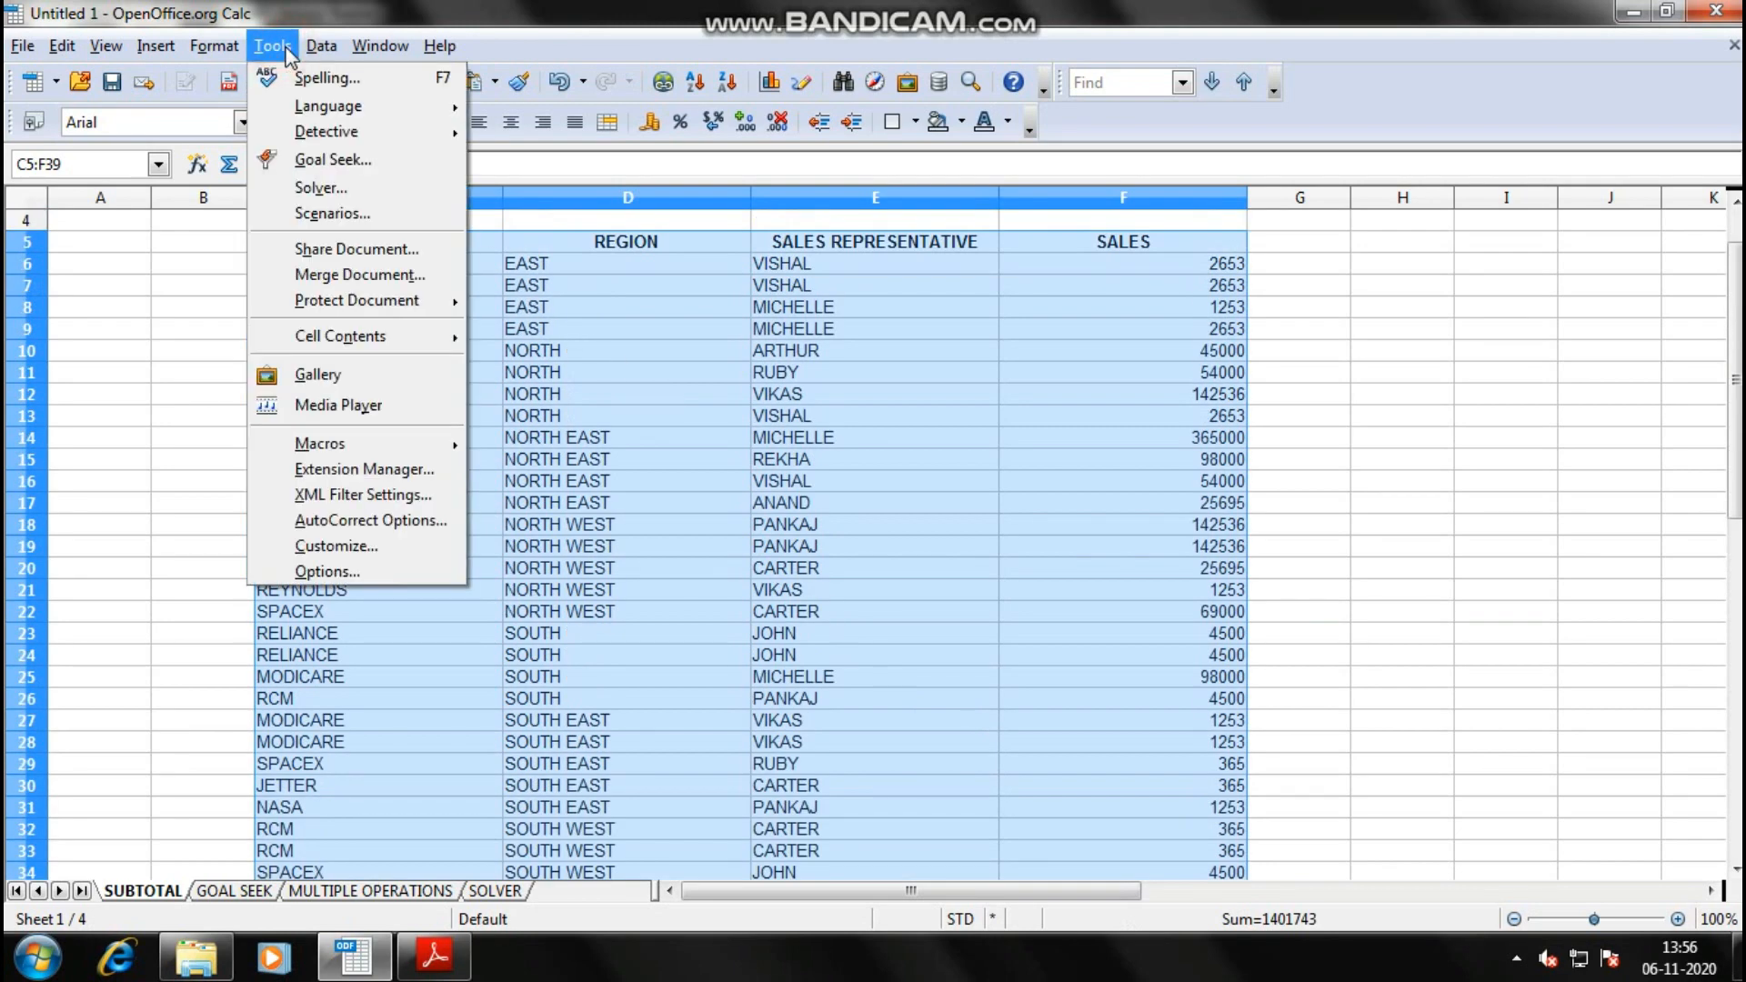
{"action": "mouse_move", "coordinate": [301, 50]}
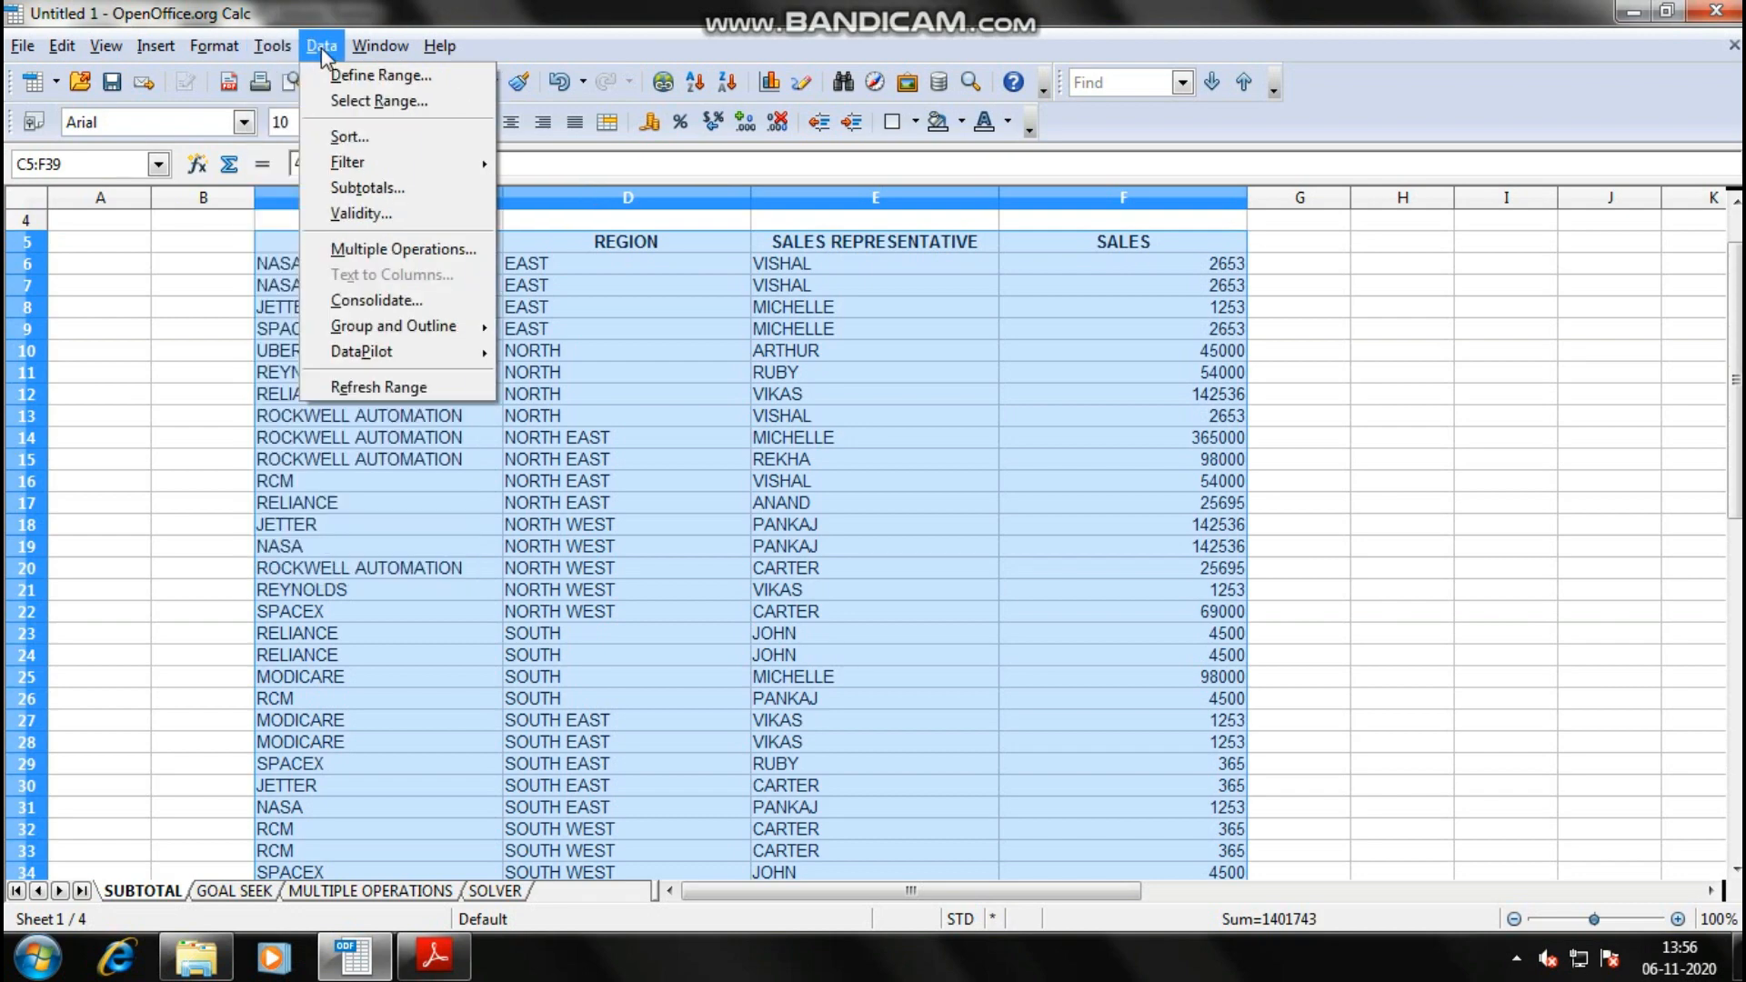
{"action": "left_click", "coordinate": [364, 189]}
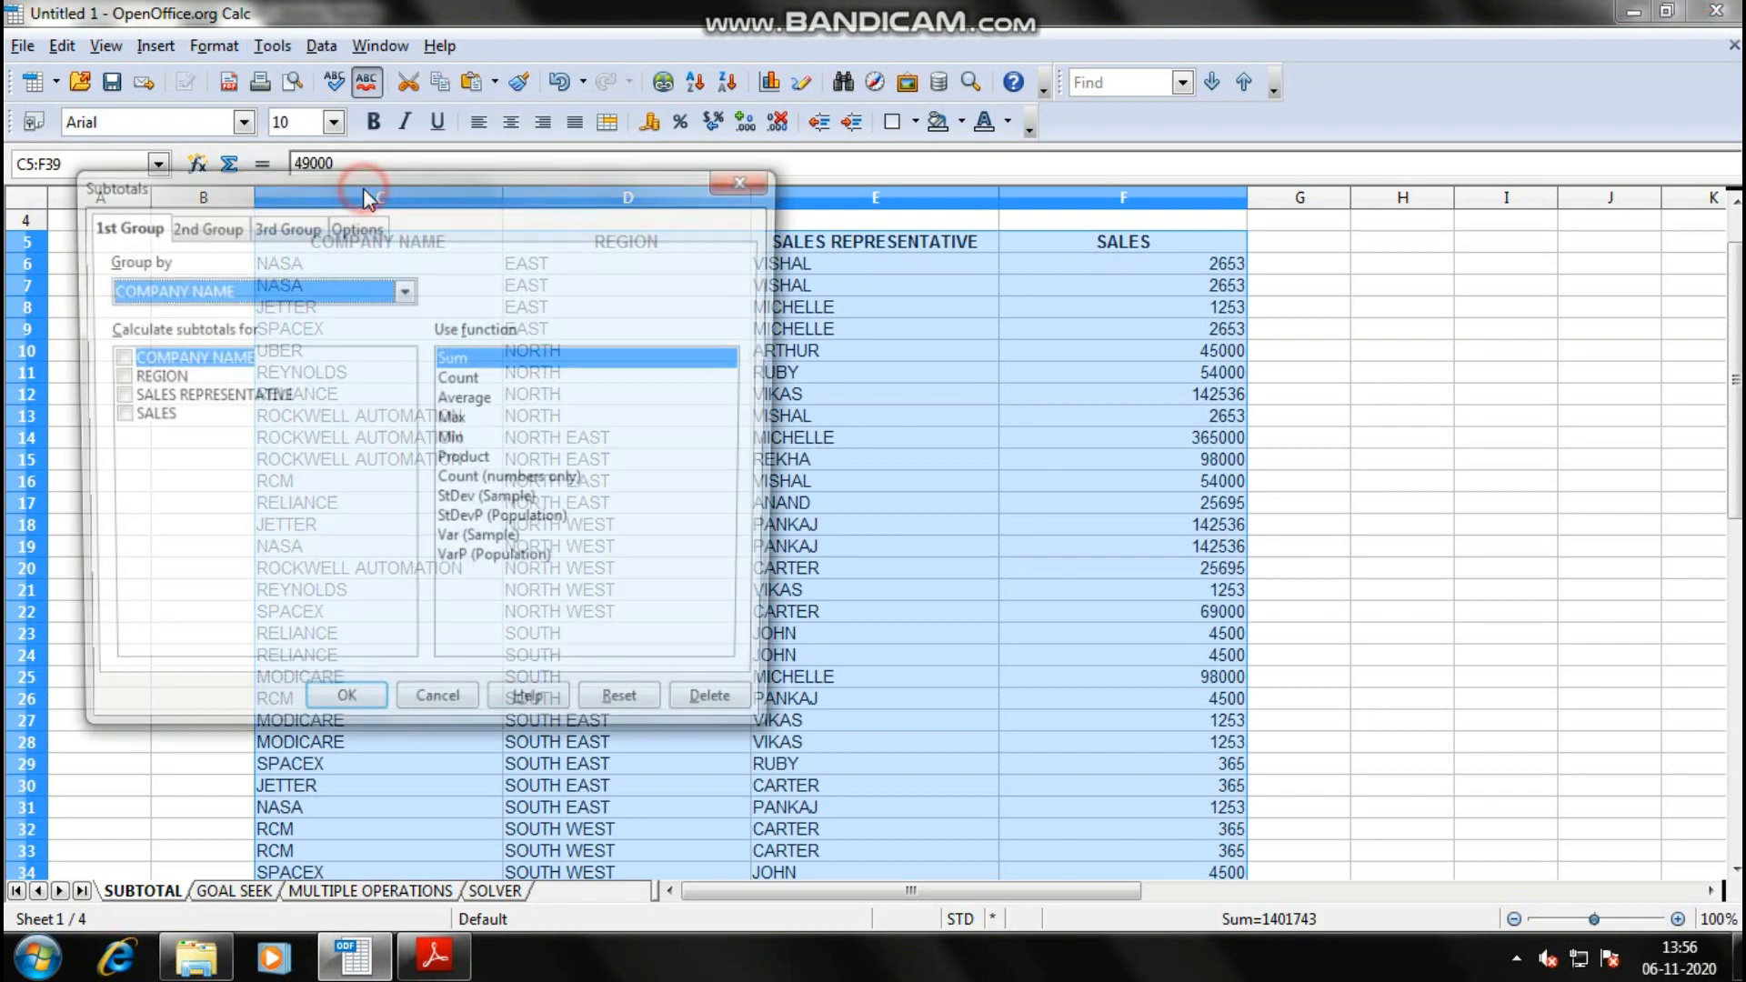
{"action": "left_click_drag", "start_coordinate": [462, 191], "coordinate": [1048, 312]}
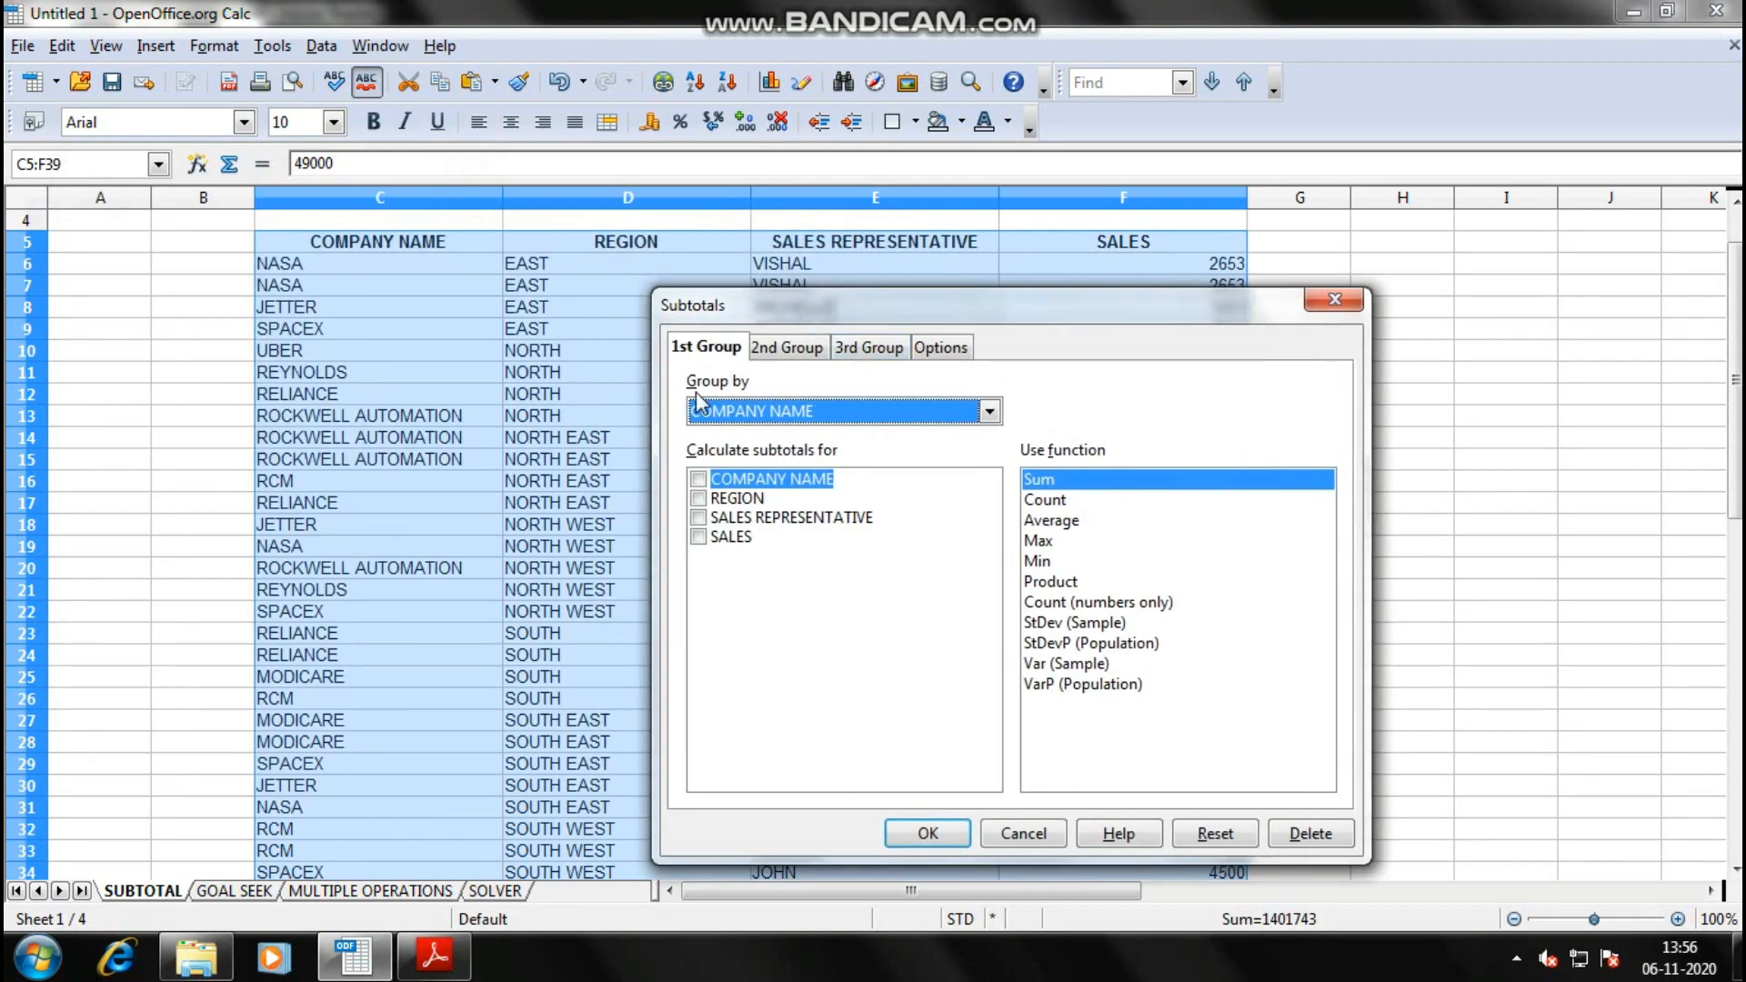
- Group the subtotals by REGION, calculate them for SALES with the Sum function, and apply them
{"action": "left_click", "coordinate": [760, 419]}
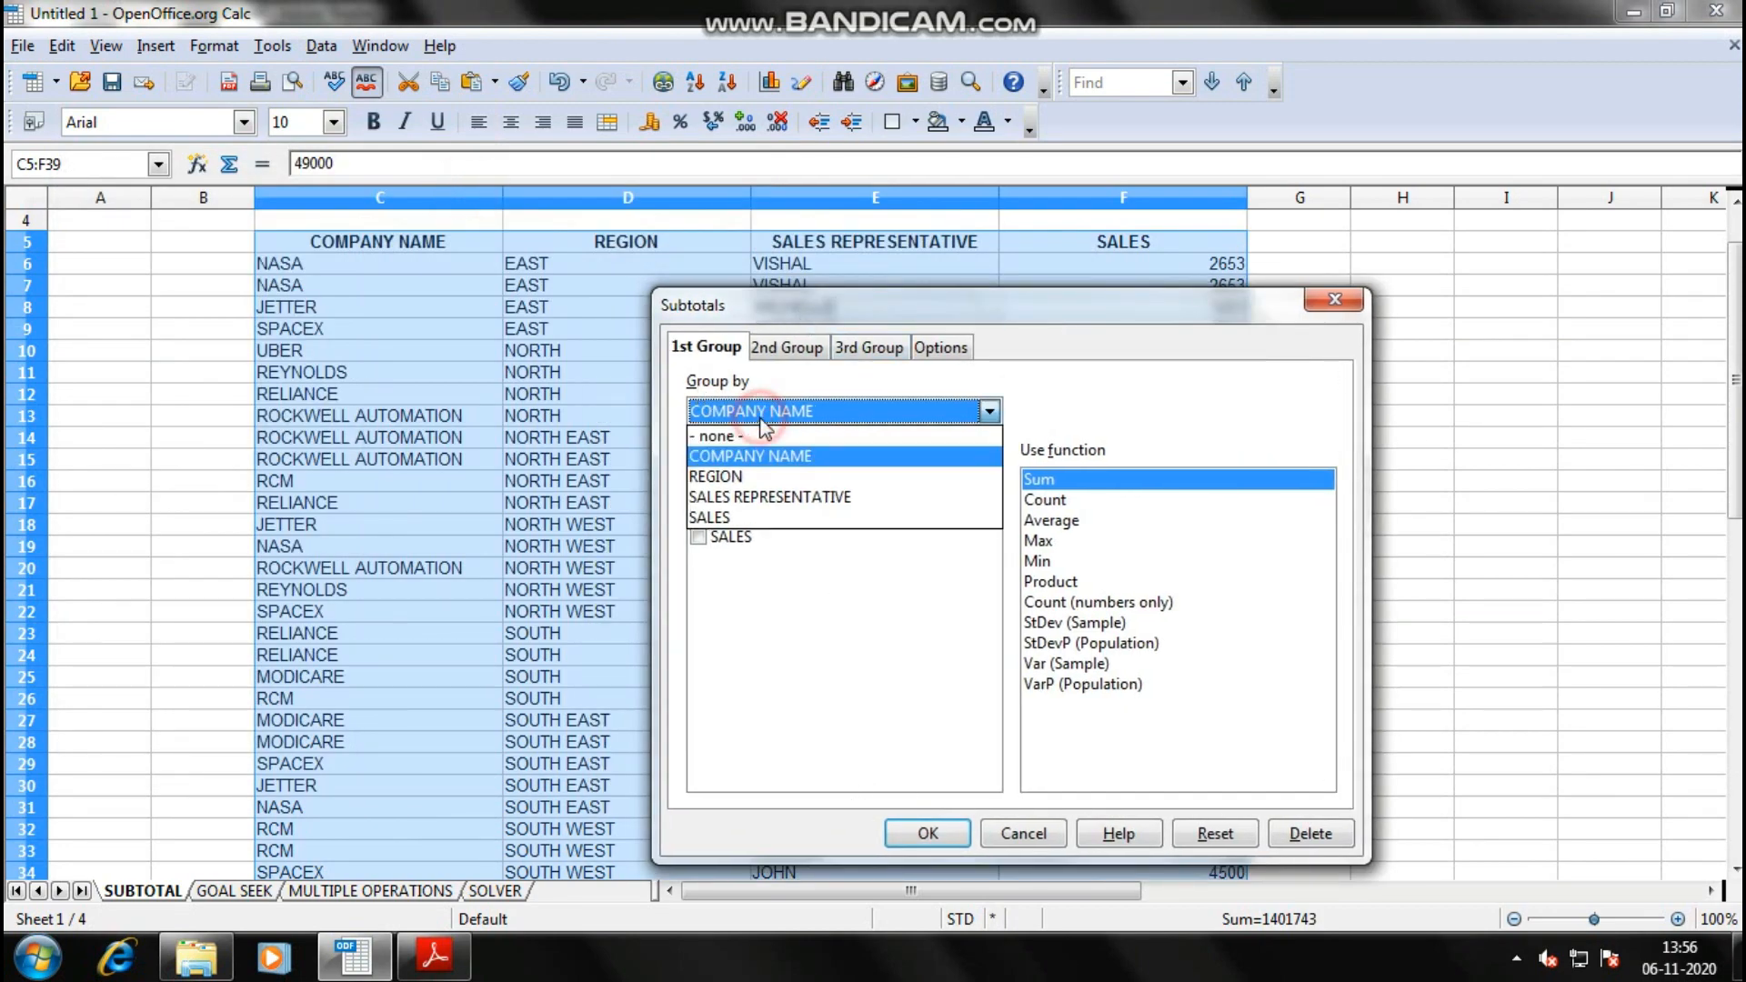
{"action": "left_click", "coordinate": [744, 480]}
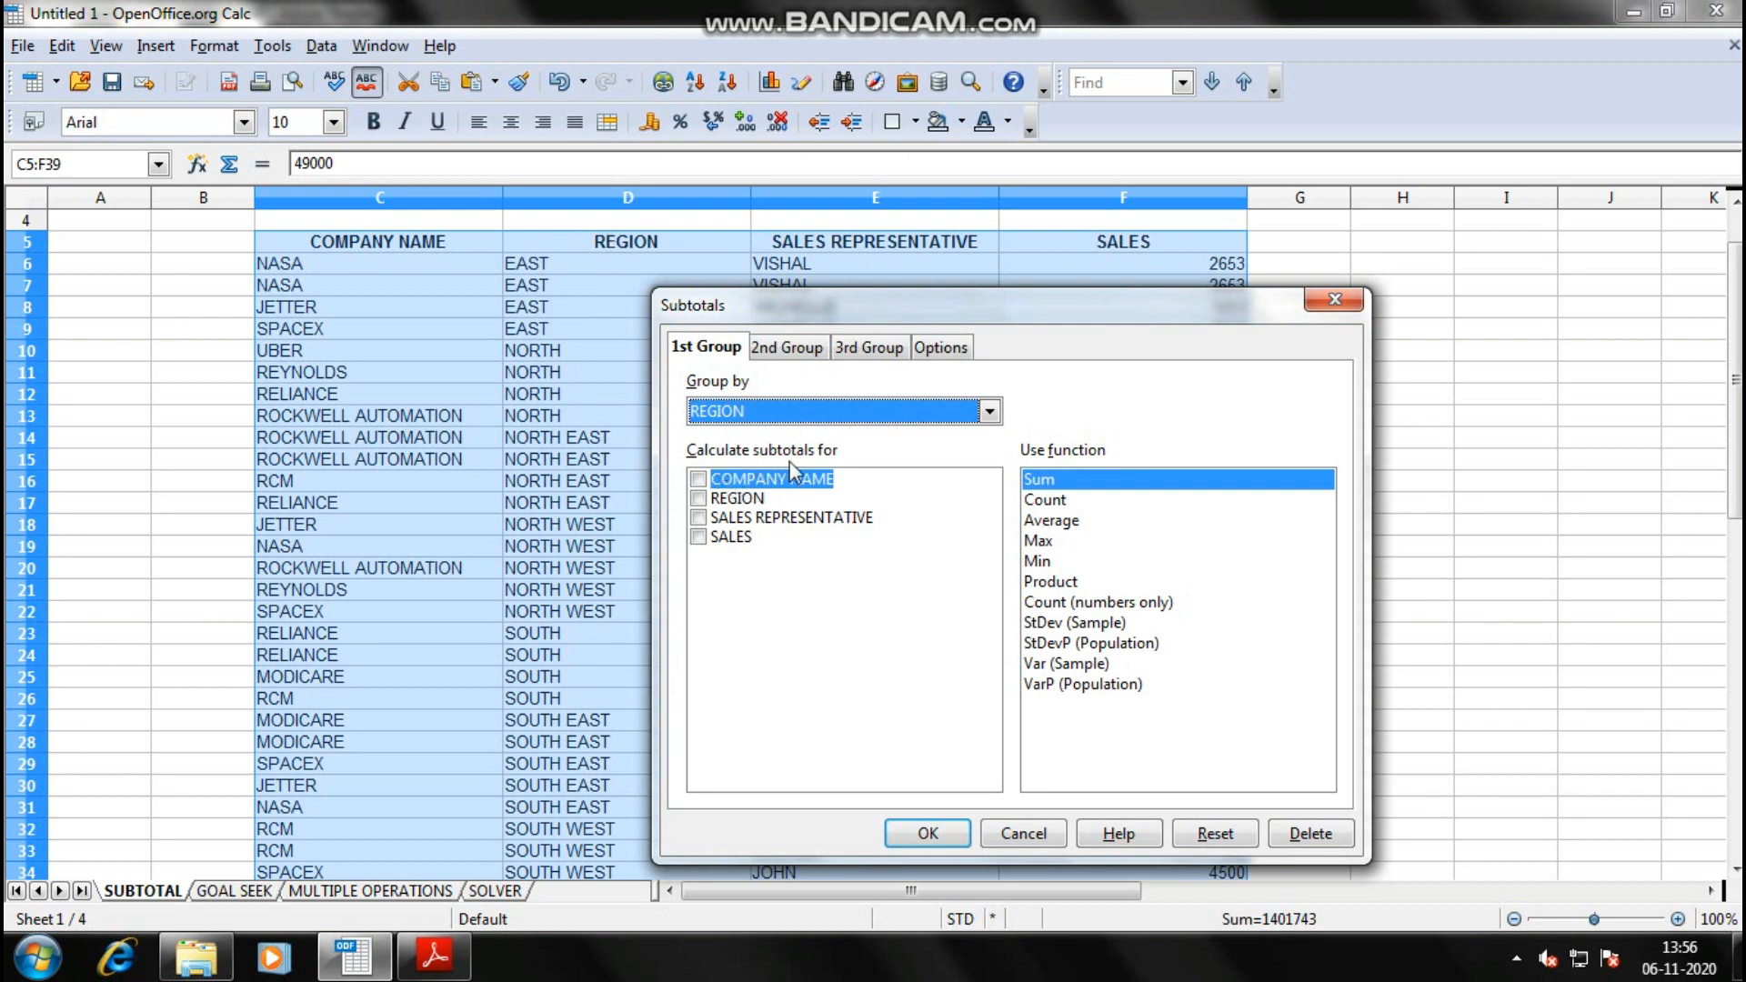
{"action": "left_click", "coordinate": [697, 536]}
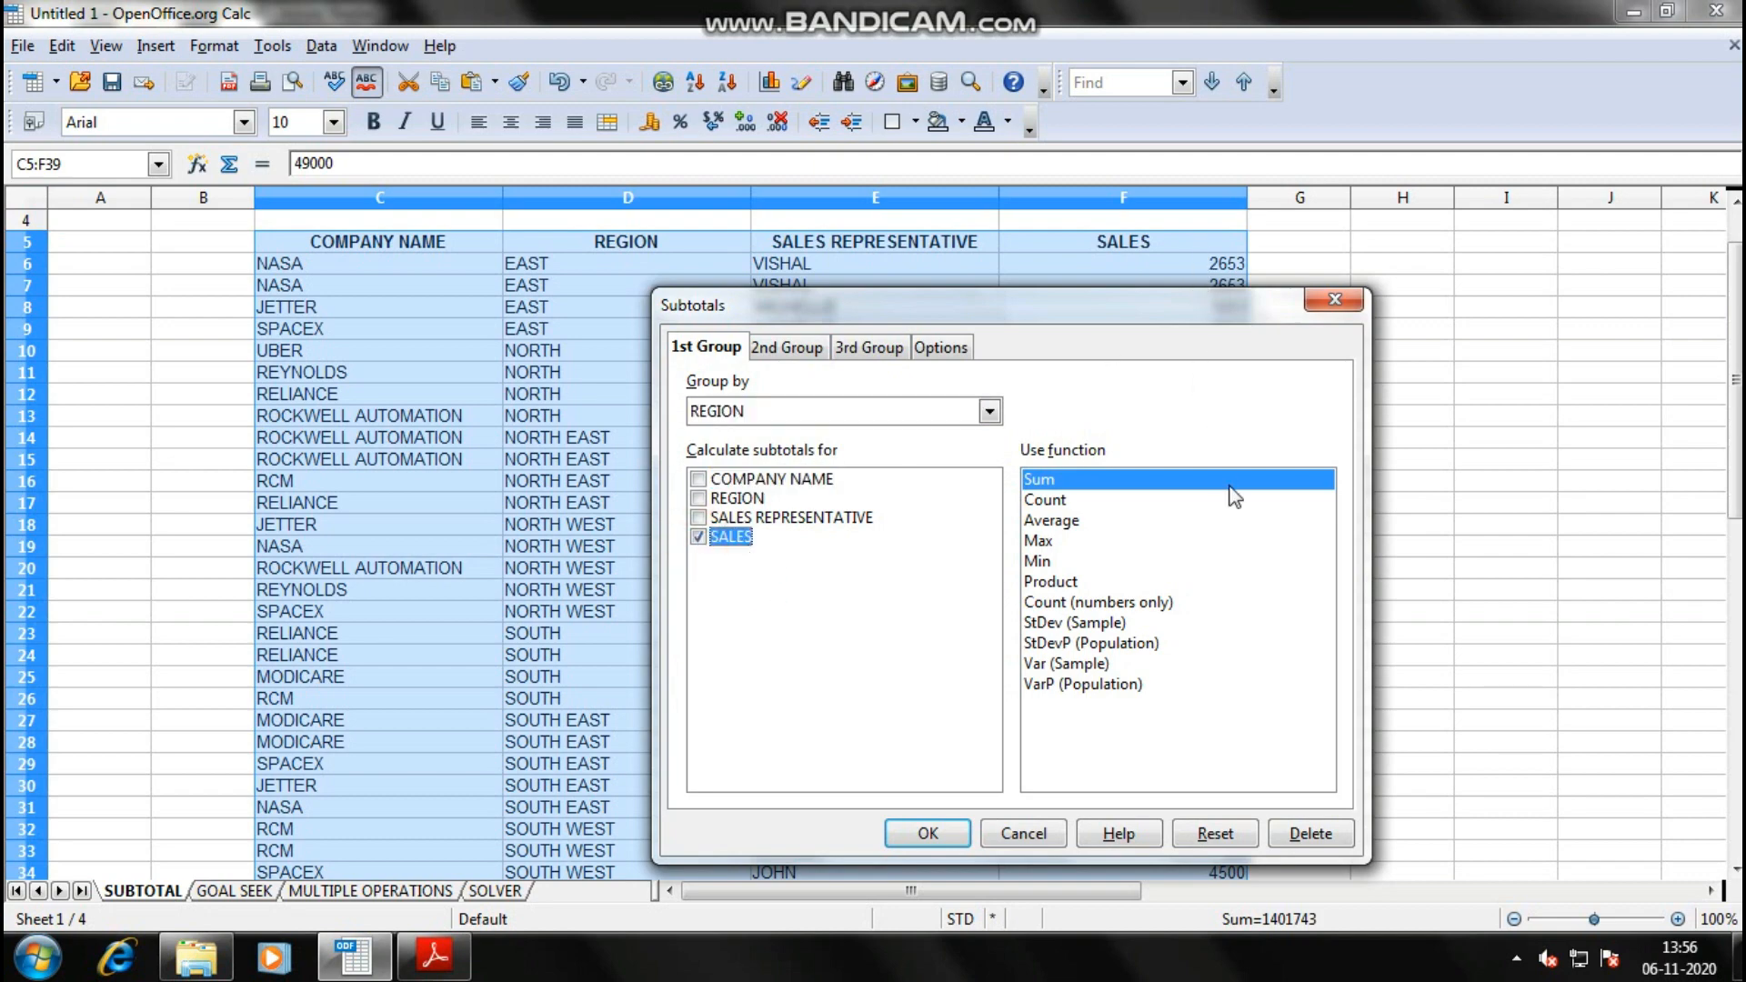
{"action": "left_click", "coordinate": [941, 831]}
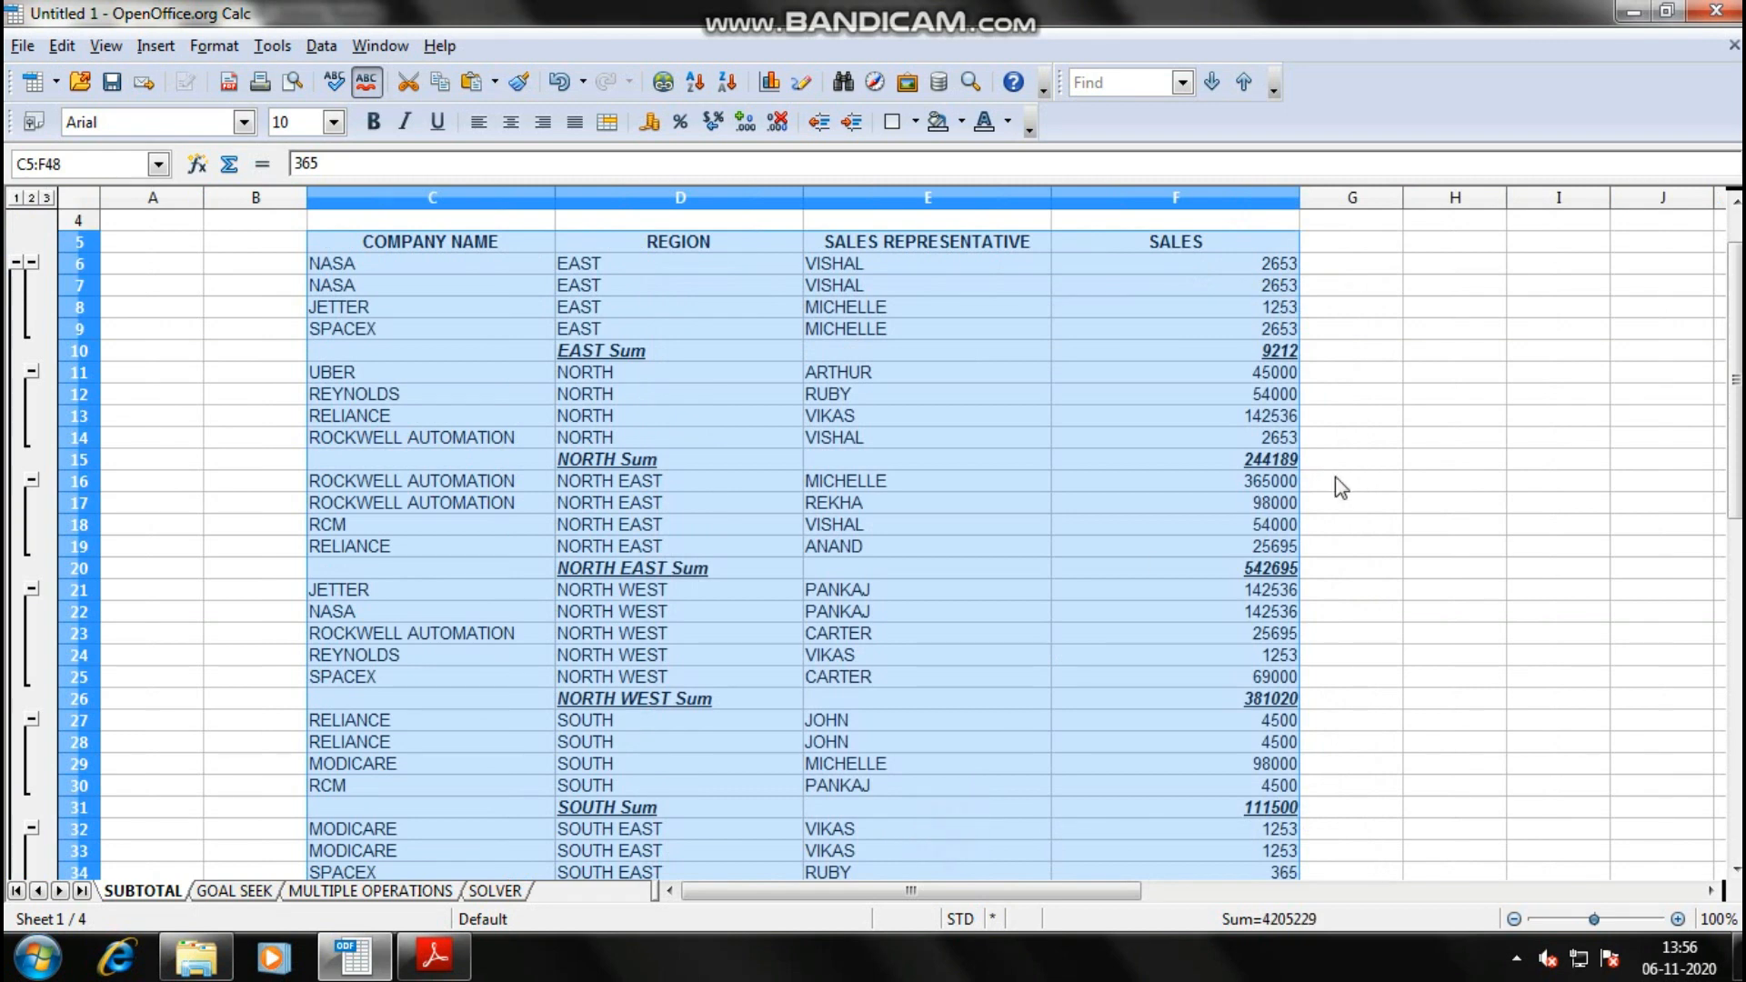
- Compare the EAST and NORTH region rows and their sales figures with the subtotal row beneath each group
{"action": "left_click", "coordinate": [760, 372]}
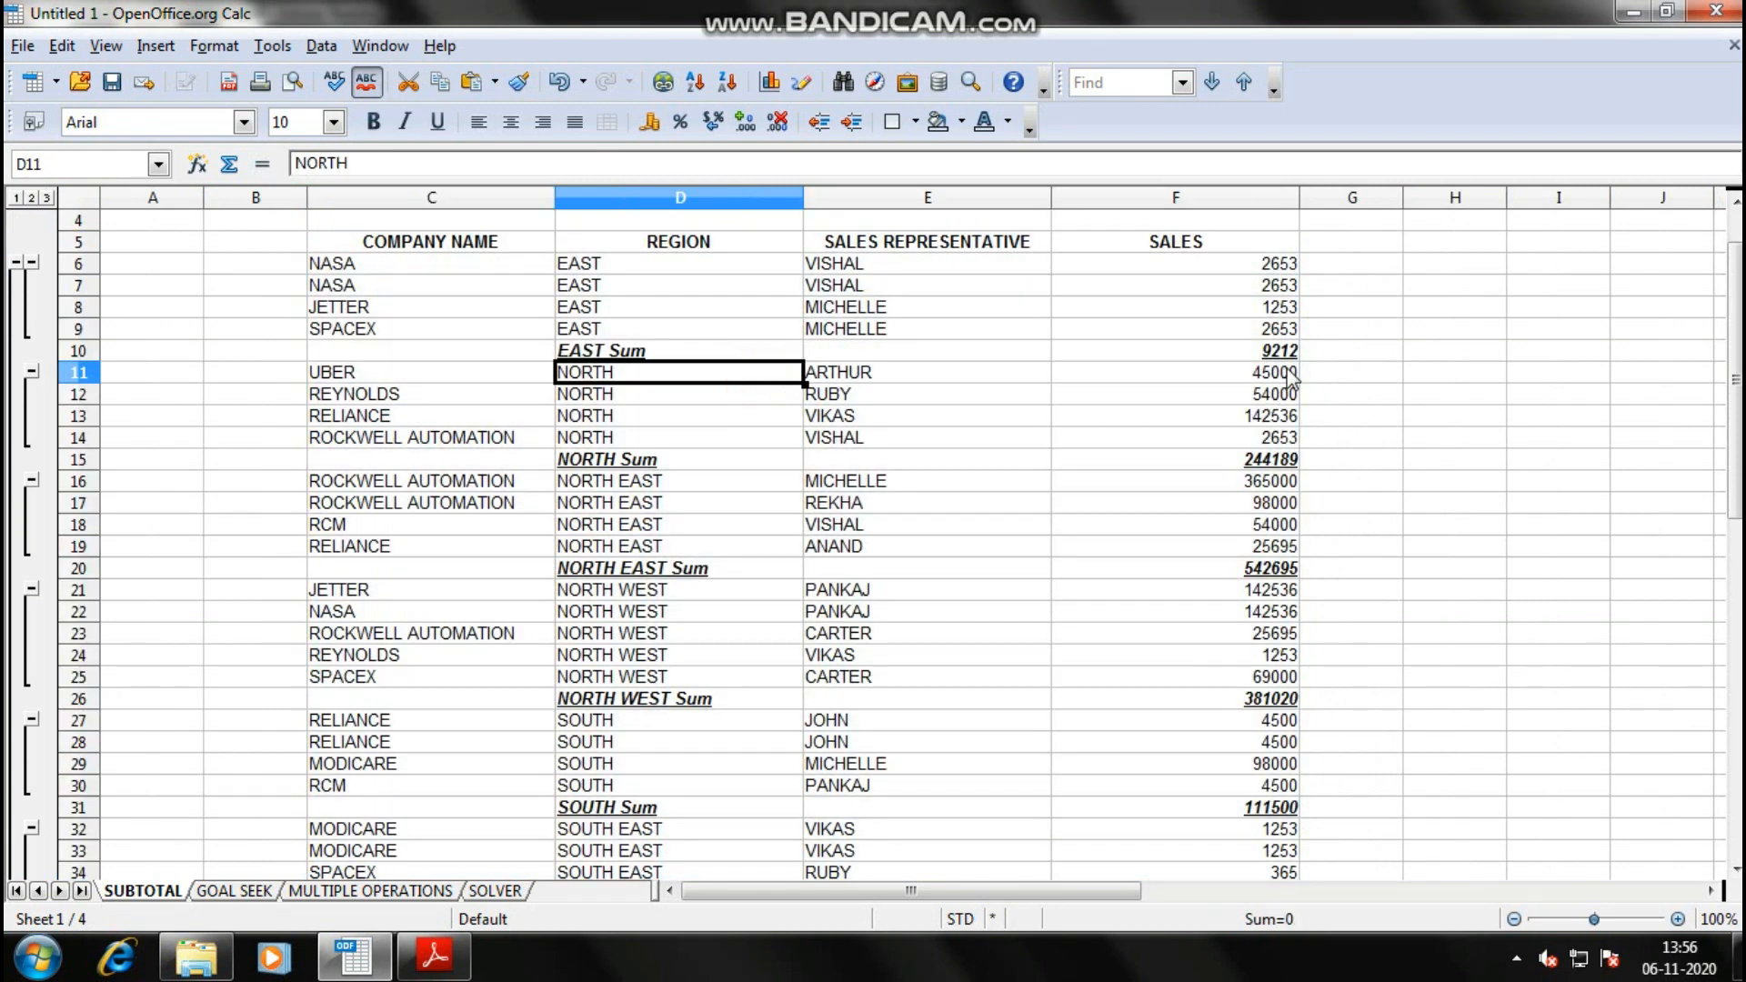
{"action": "left_click", "coordinate": [603, 262]}
{"action": "left_click_drag", "start_coordinate": [603, 264], "coordinate": [637, 357]}
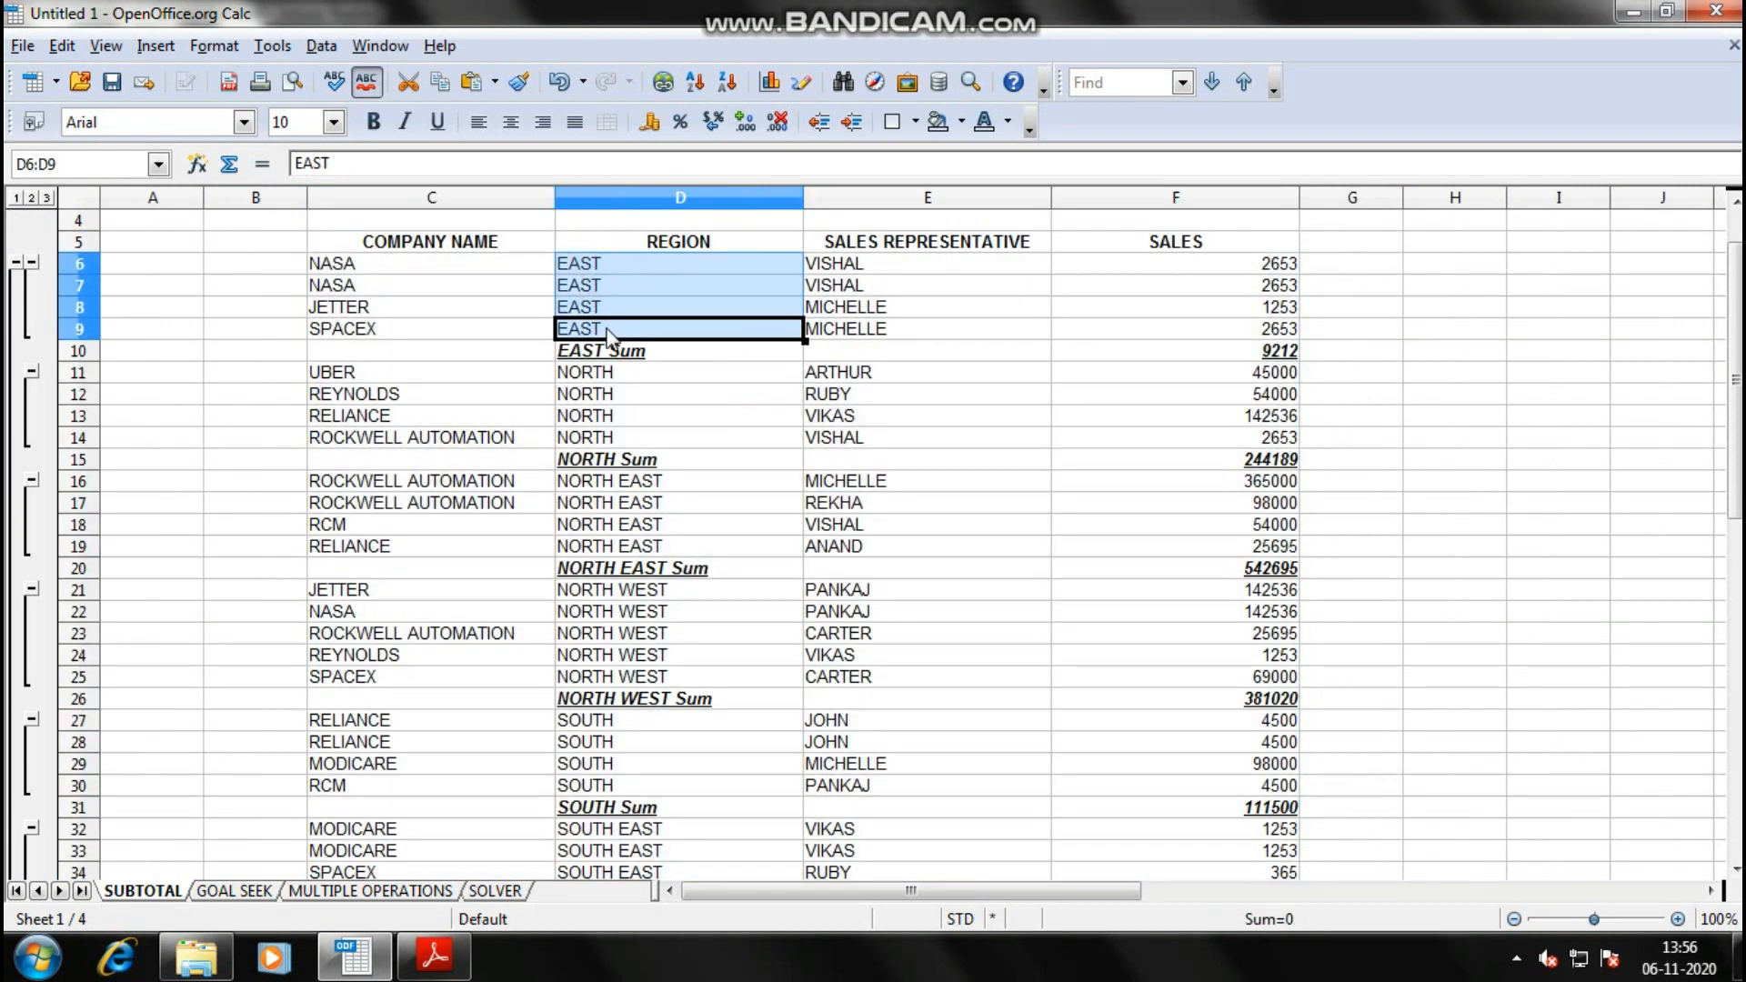
{"action": "left_click", "coordinate": [691, 355]}
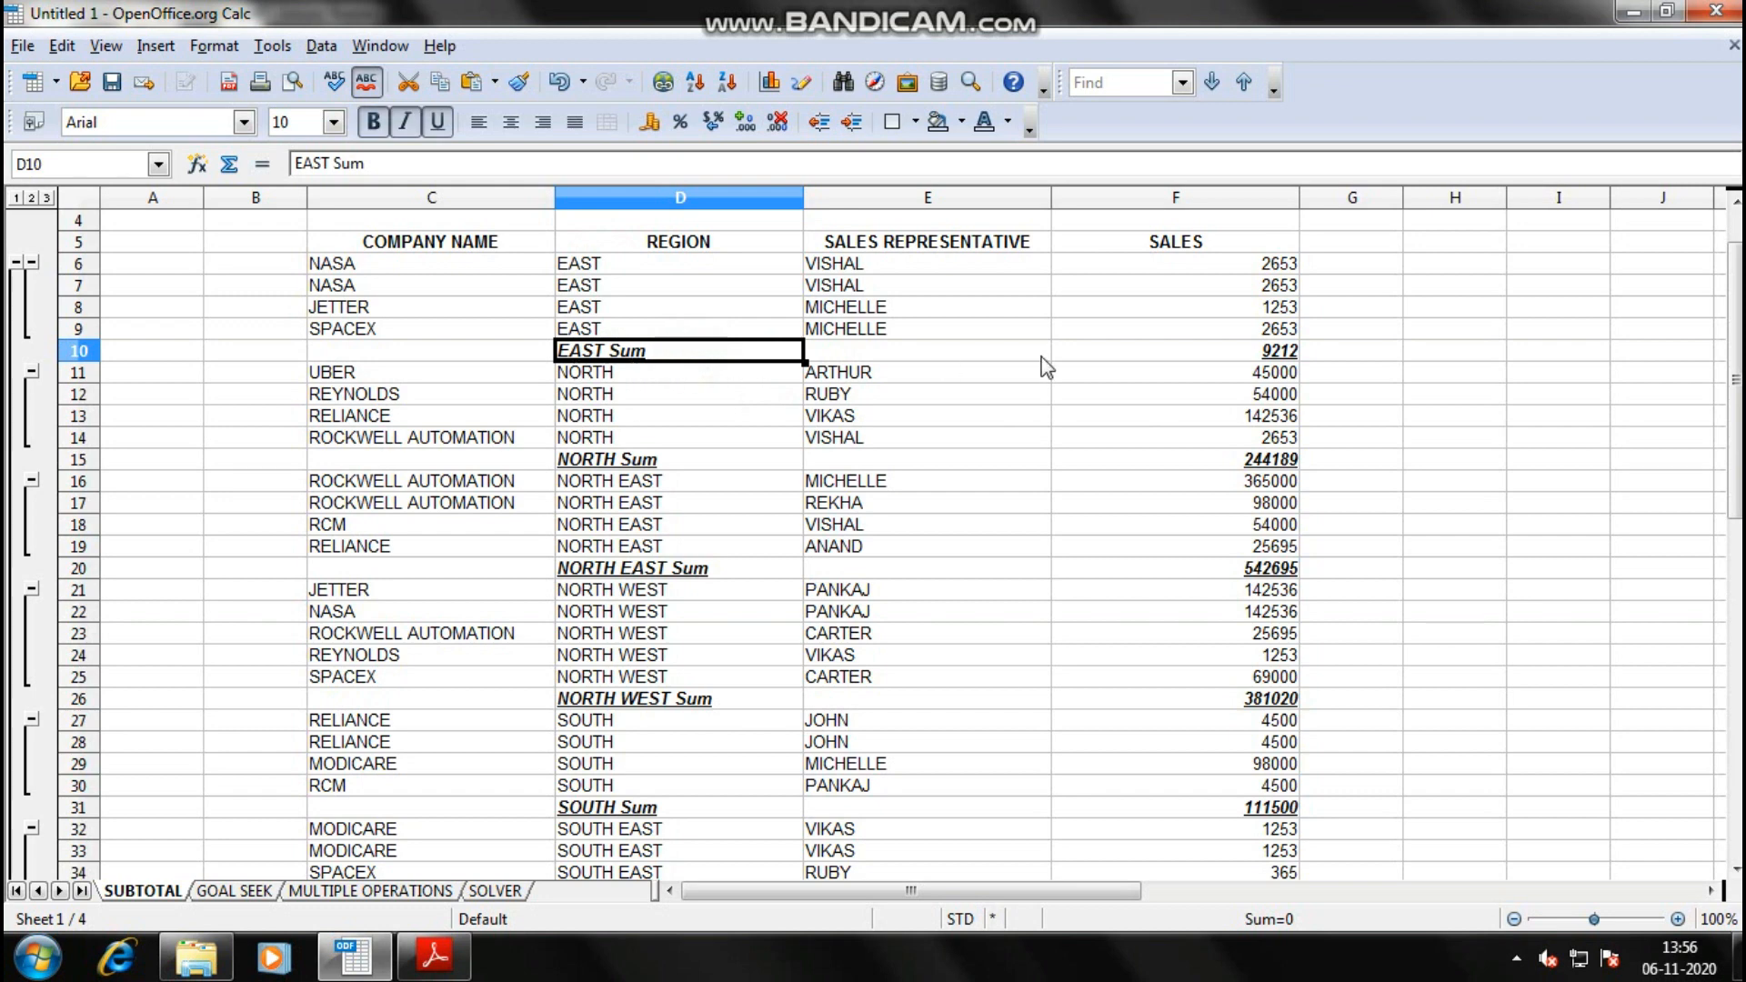
{"action": "left_click_drag", "start_coordinate": [1269, 264], "coordinate": [1243, 339]}
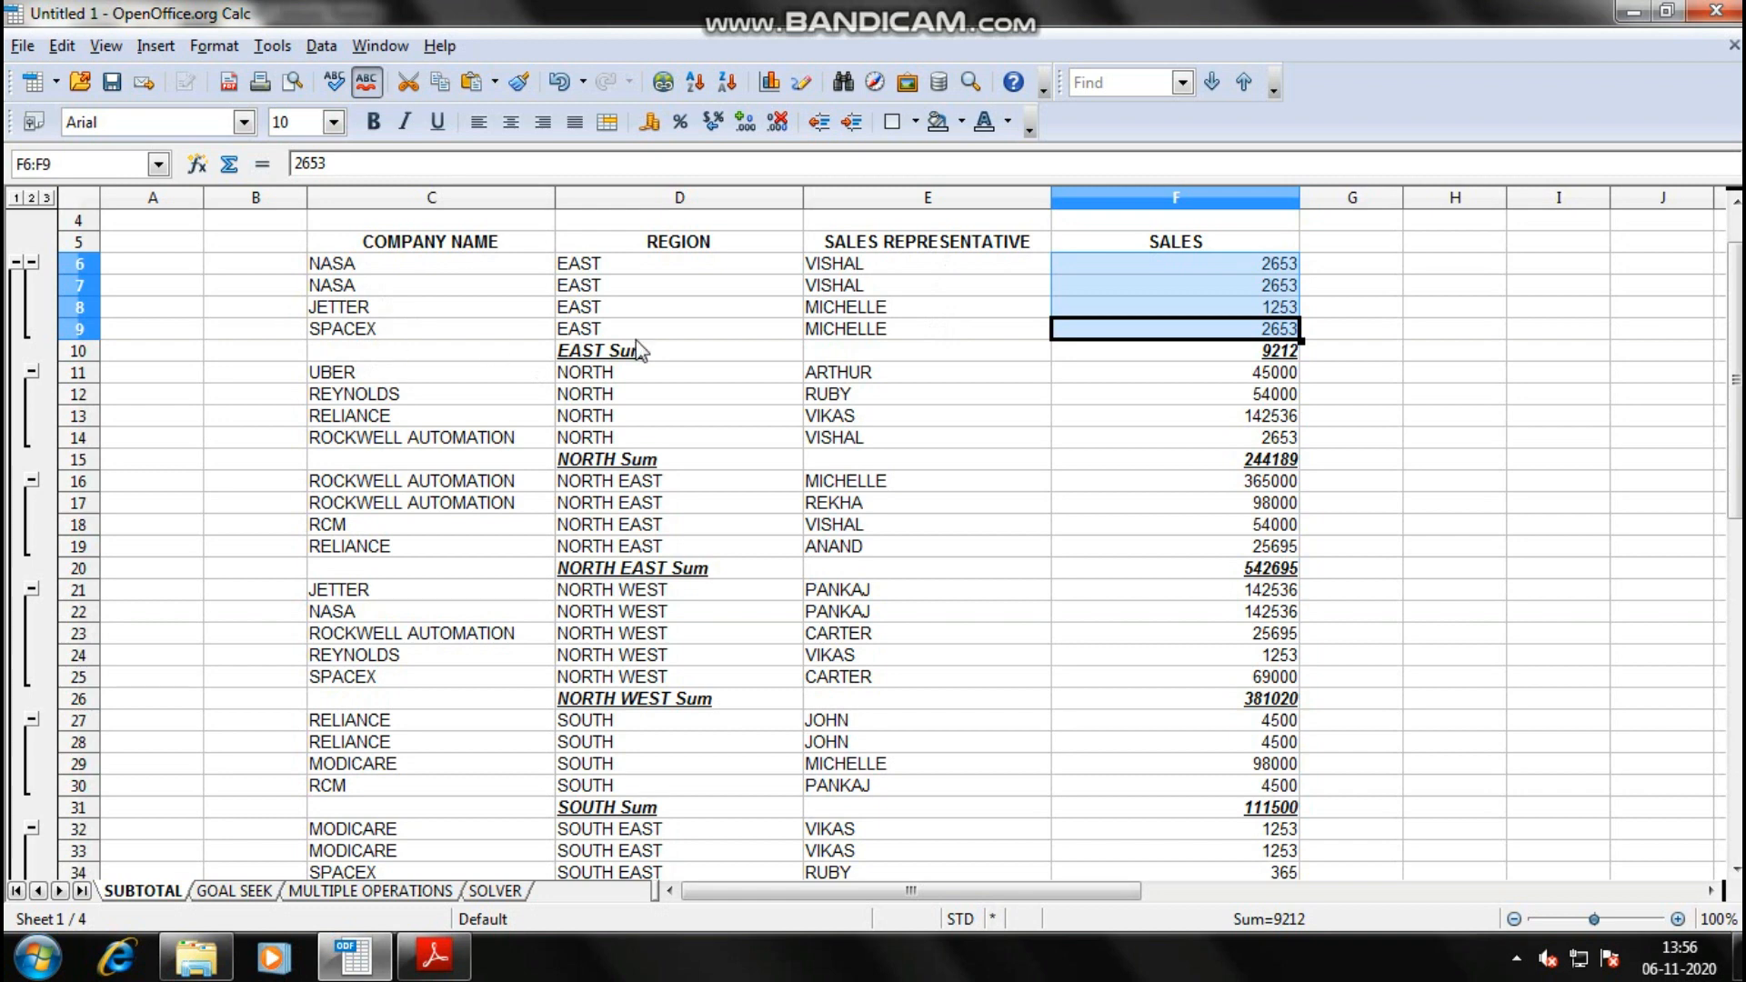
{"action": "left_click_drag", "start_coordinate": [640, 373], "coordinate": [677, 439]}
{"action": "left_click", "coordinate": [732, 462]}
{"action": "left_click_drag", "start_coordinate": [1285, 382], "coordinate": [1182, 439]}
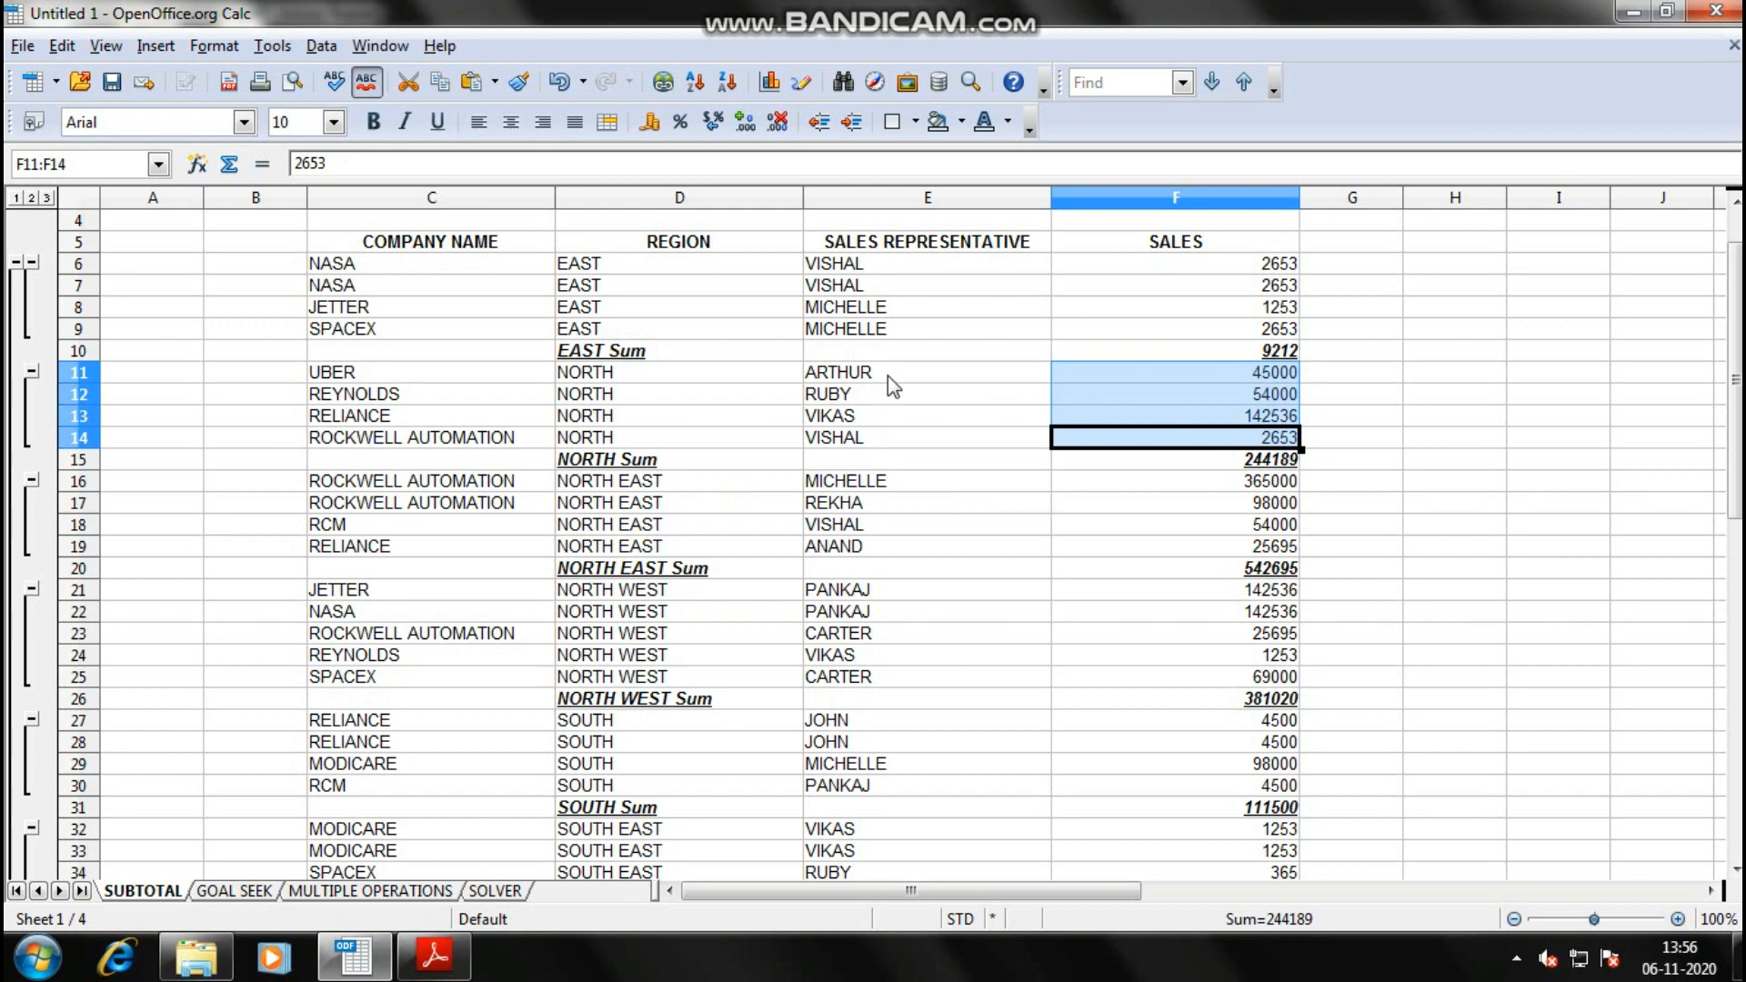
{"action": "left_click_drag", "start_coordinate": [888, 376], "coordinate": [889, 438]}
{"action": "left_click_drag", "start_coordinate": [1273, 372], "coordinate": [1262, 445]}
- Review the remaining region subtotals down to the Grand Total row, and return to the table's header
{"action": "scroll", "coordinate": [418, 536], "scroll_direction": "down", "scroll_amount": 3}
{"action": "scroll", "coordinate": [860, 646], "scroll_direction": "up", "scroll_amount": 3}
{"action": "scroll", "coordinate": [859, 644], "scroll_direction": "up", "scroll_amount": 1}
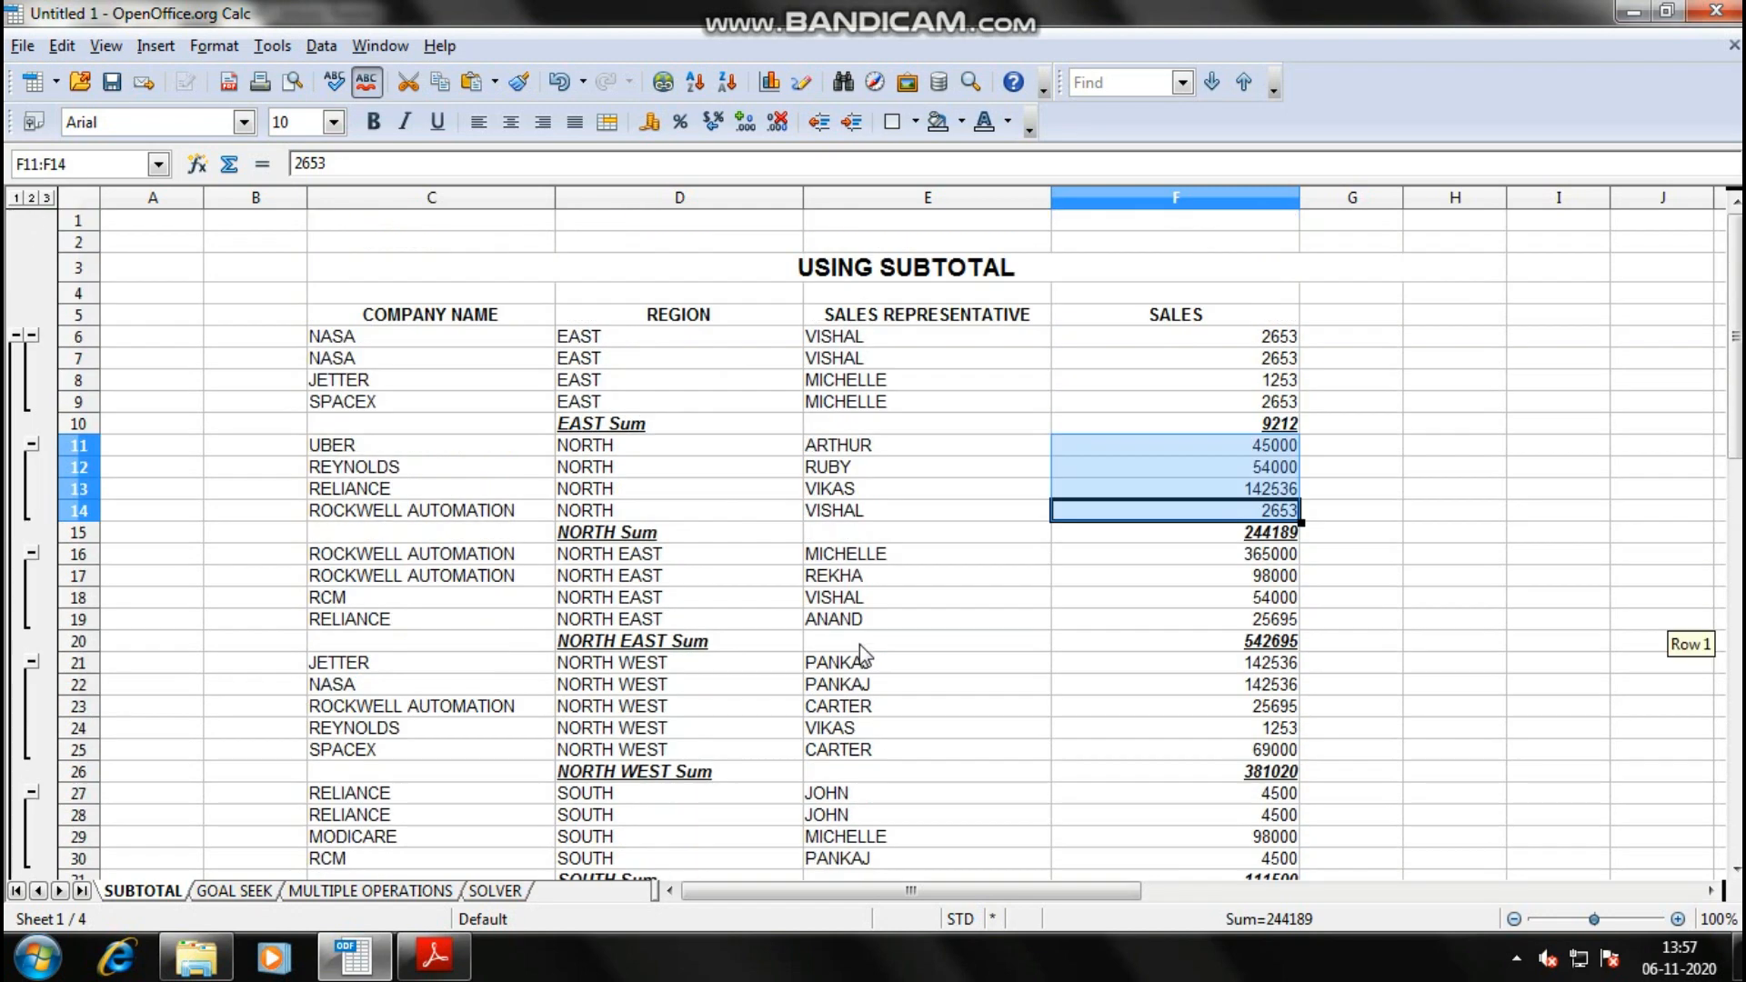
{"action": "scroll", "coordinate": [854, 427], "scroll_direction": "down", "scroll_amount": 9}
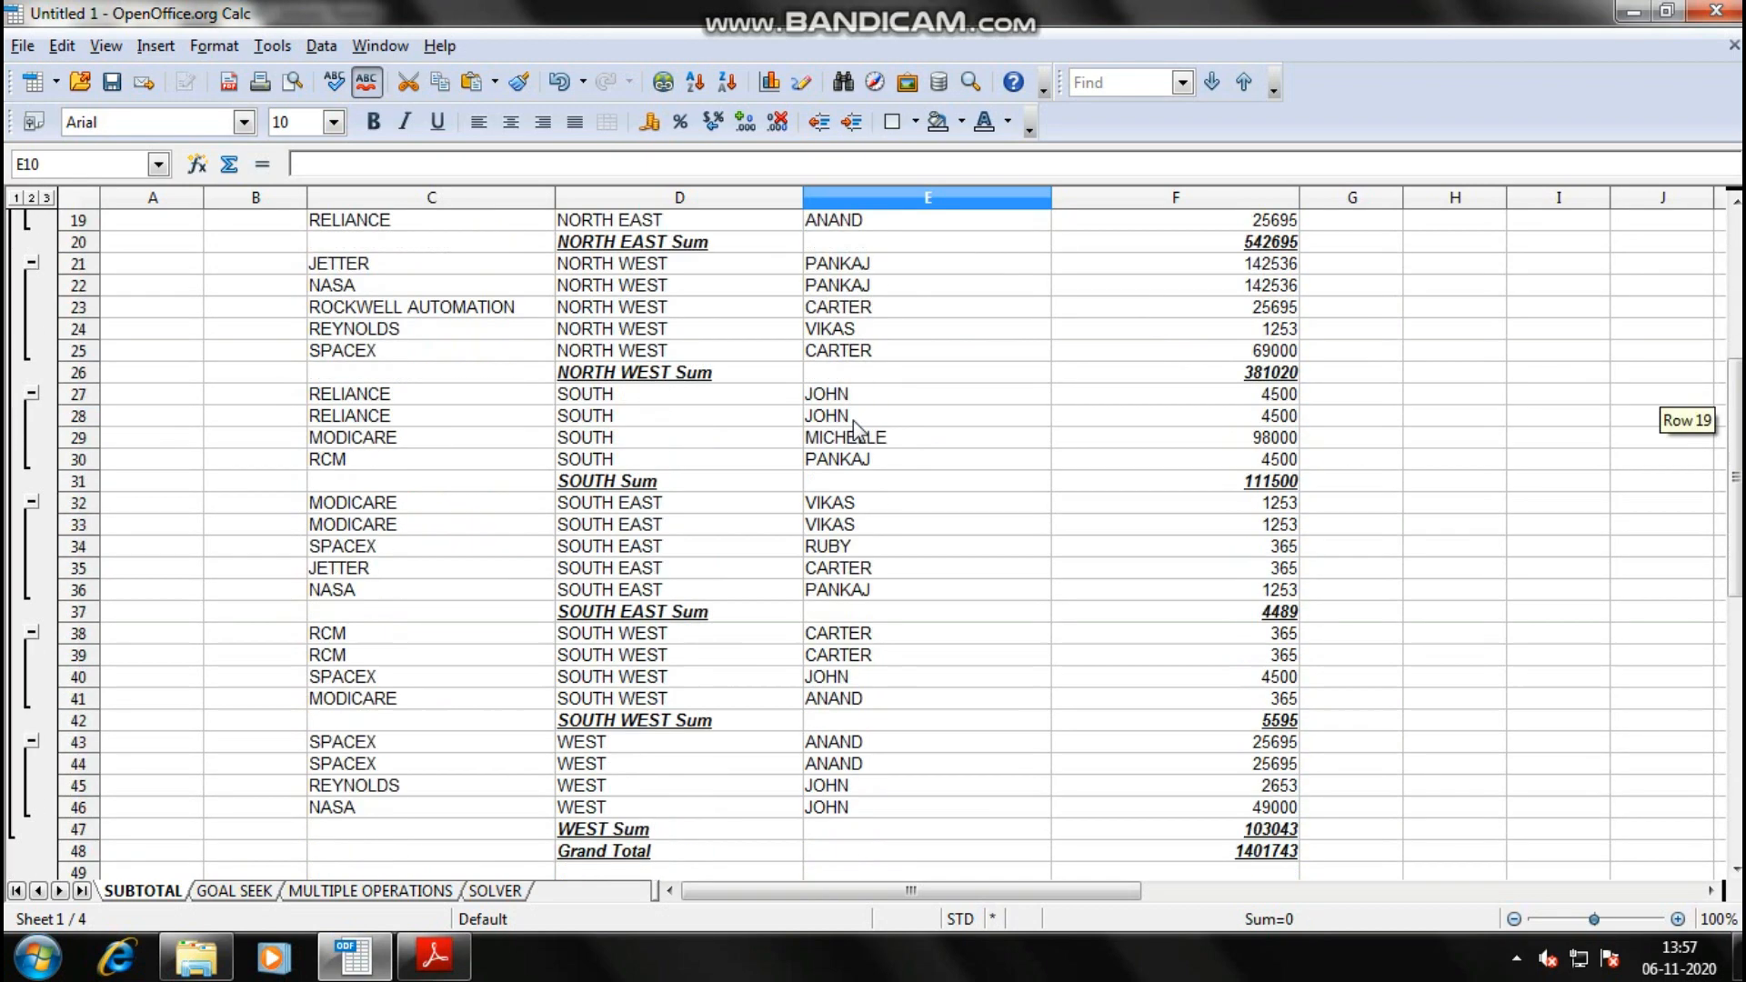
{"action": "scroll", "coordinate": [1180, 603], "scroll_direction": "up", "scroll_amount": 8}
{"action": "scroll", "coordinate": [1186, 615], "scroll_direction": "up", "scroll_amount": 1}
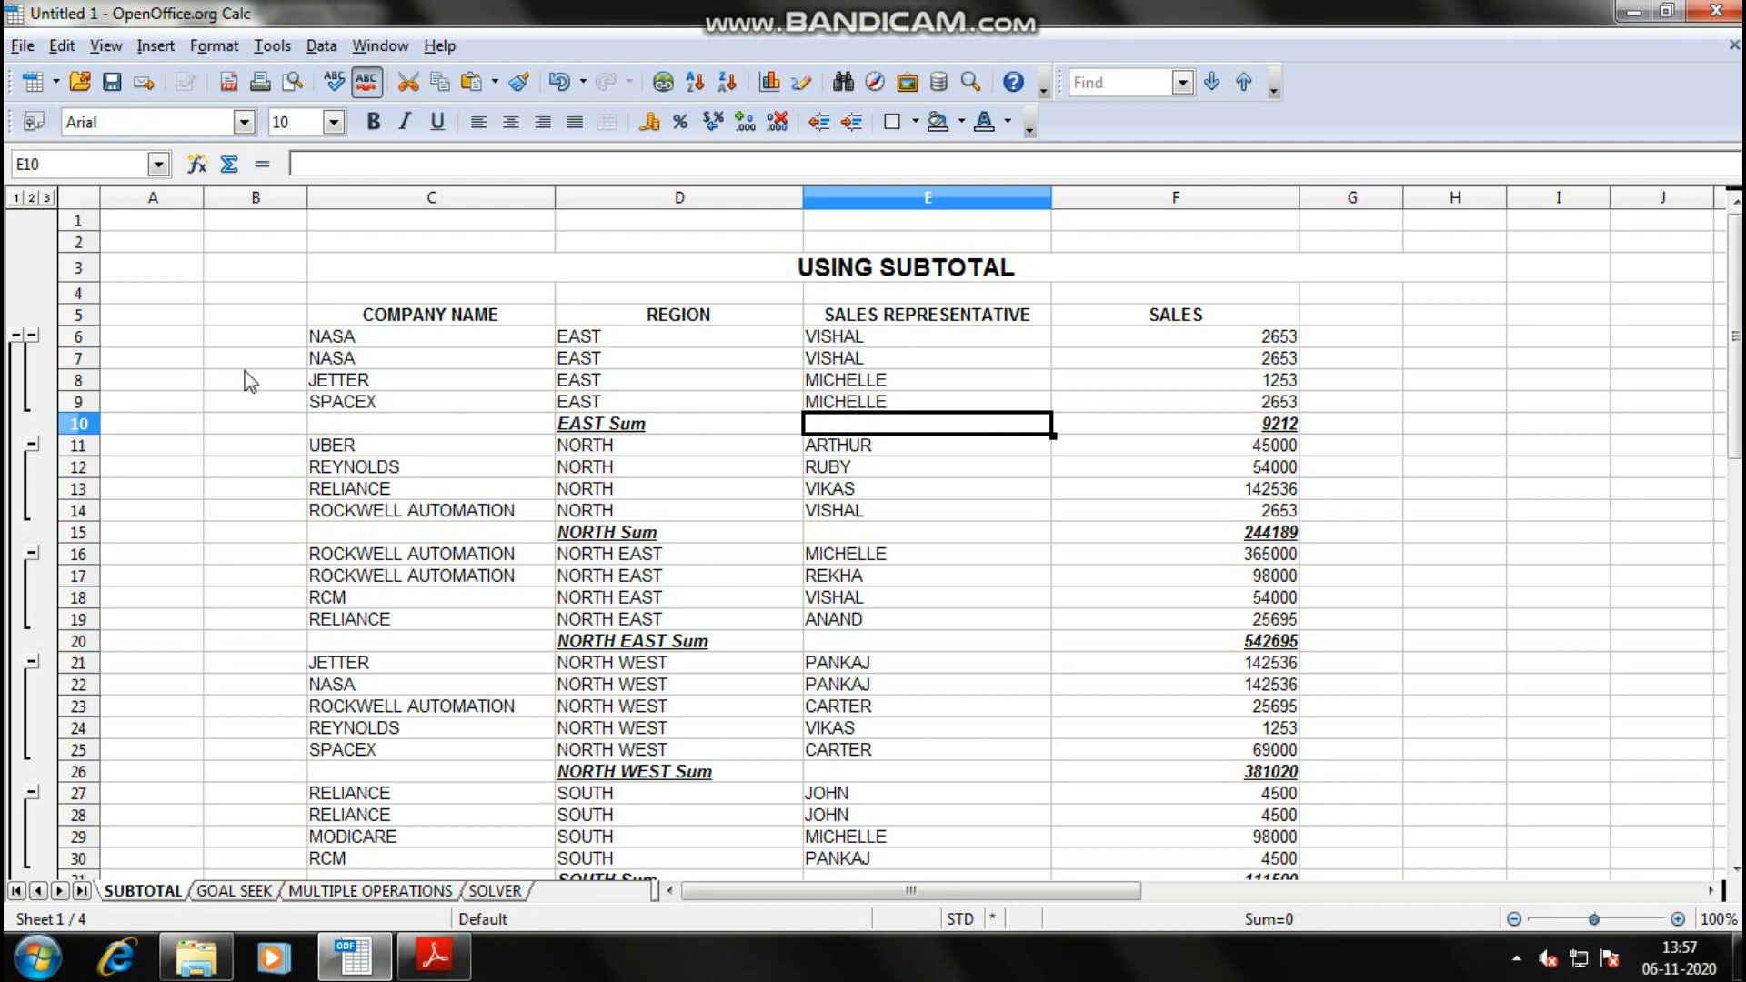
- Collapse the outline to level 2 and examine the EAST and NORTH region subtotals in the REGION and SALES columns
{"action": "left_click", "coordinate": [31, 198]}
{"action": "left_click", "coordinate": [705, 319]}
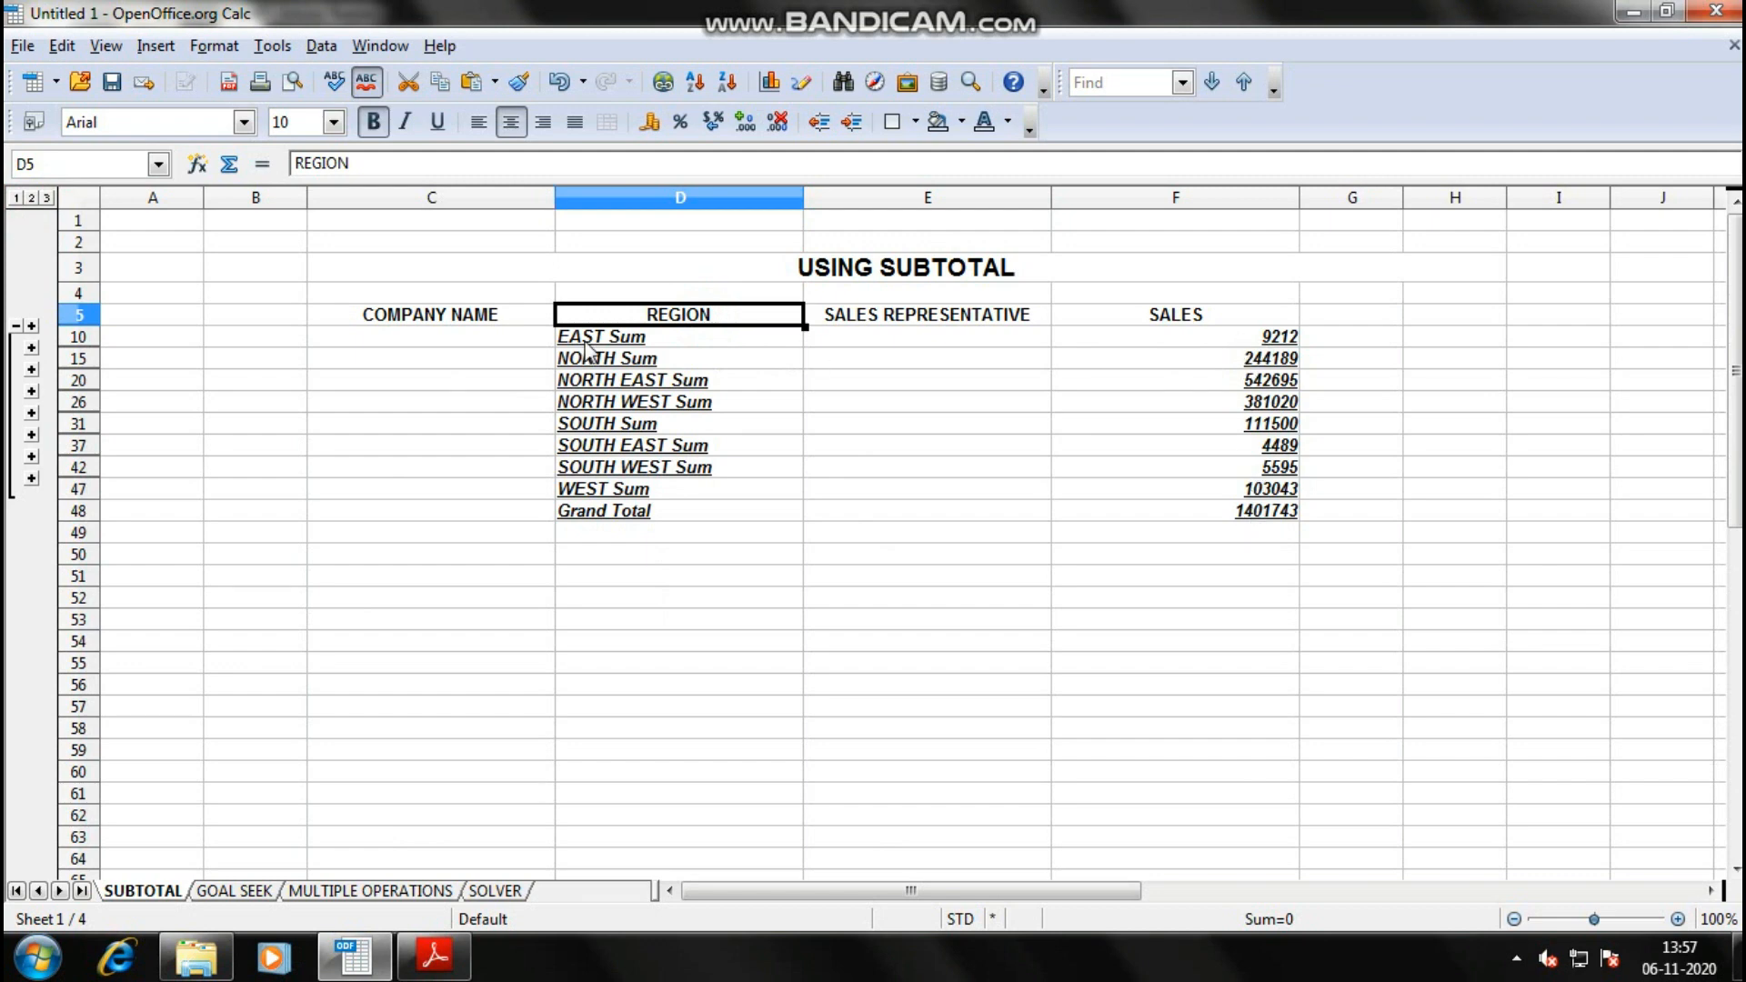
{"action": "left_click", "coordinate": [680, 342]}
{"action": "left_click", "coordinate": [1255, 338]}
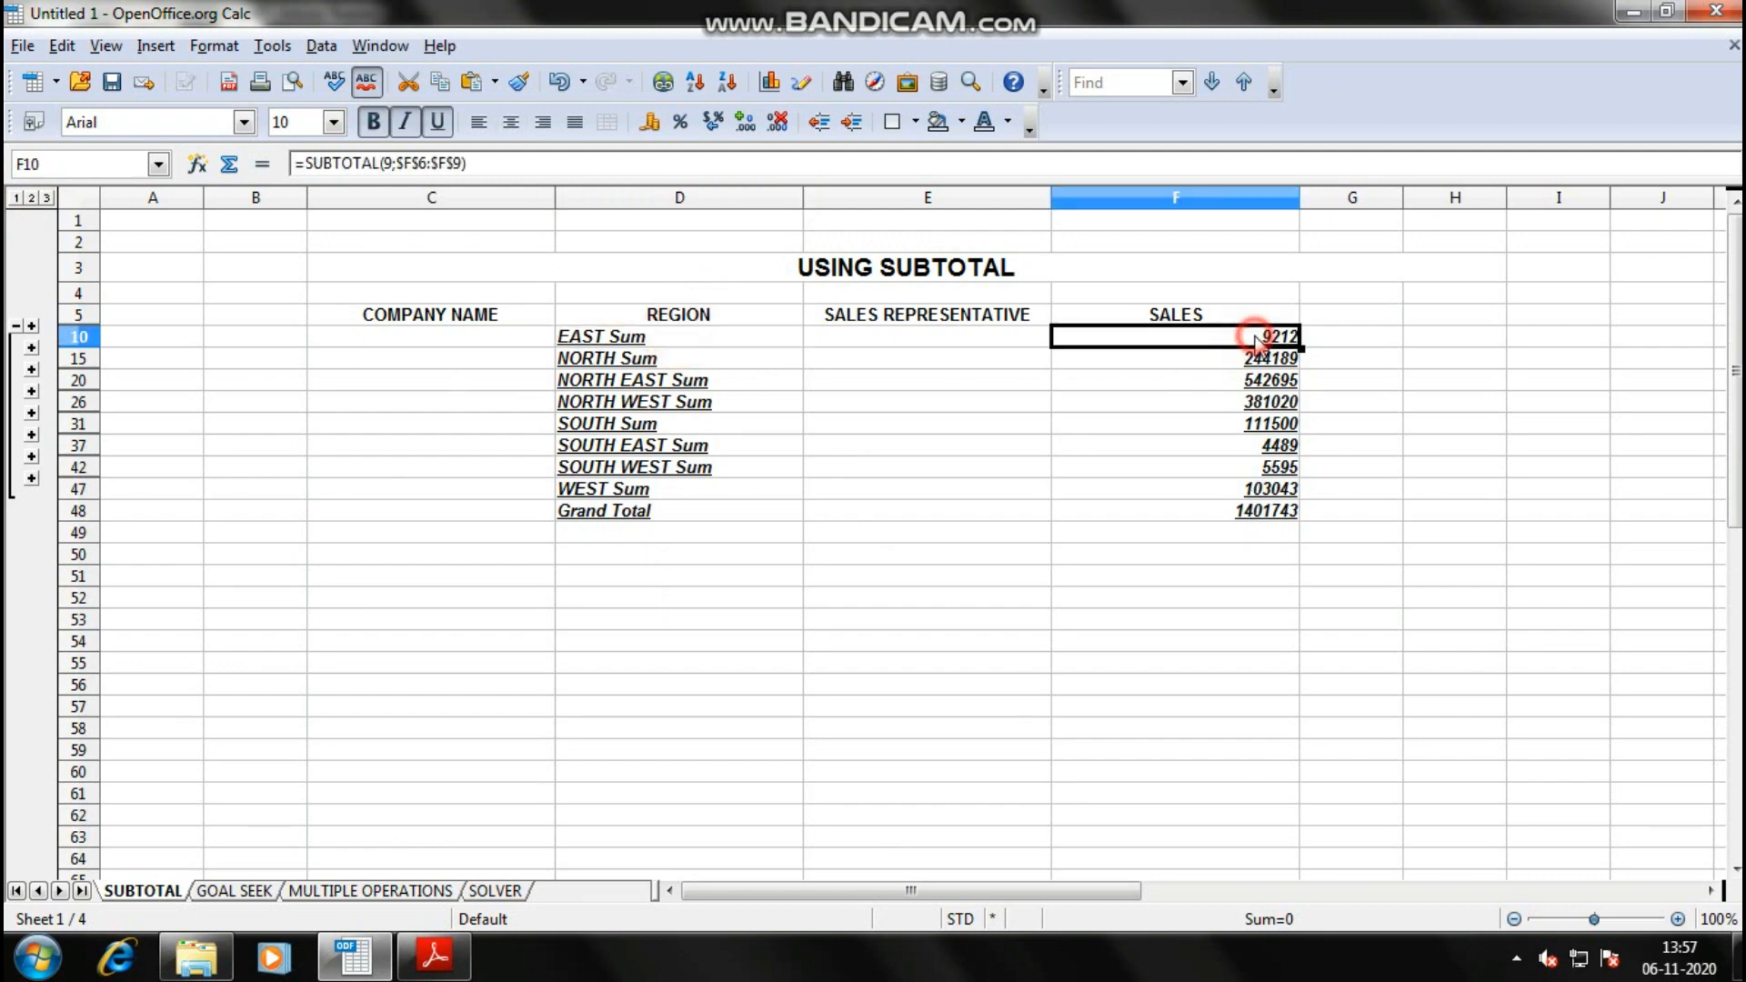
{"action": "left_click", "coordinate": [680, 360]}
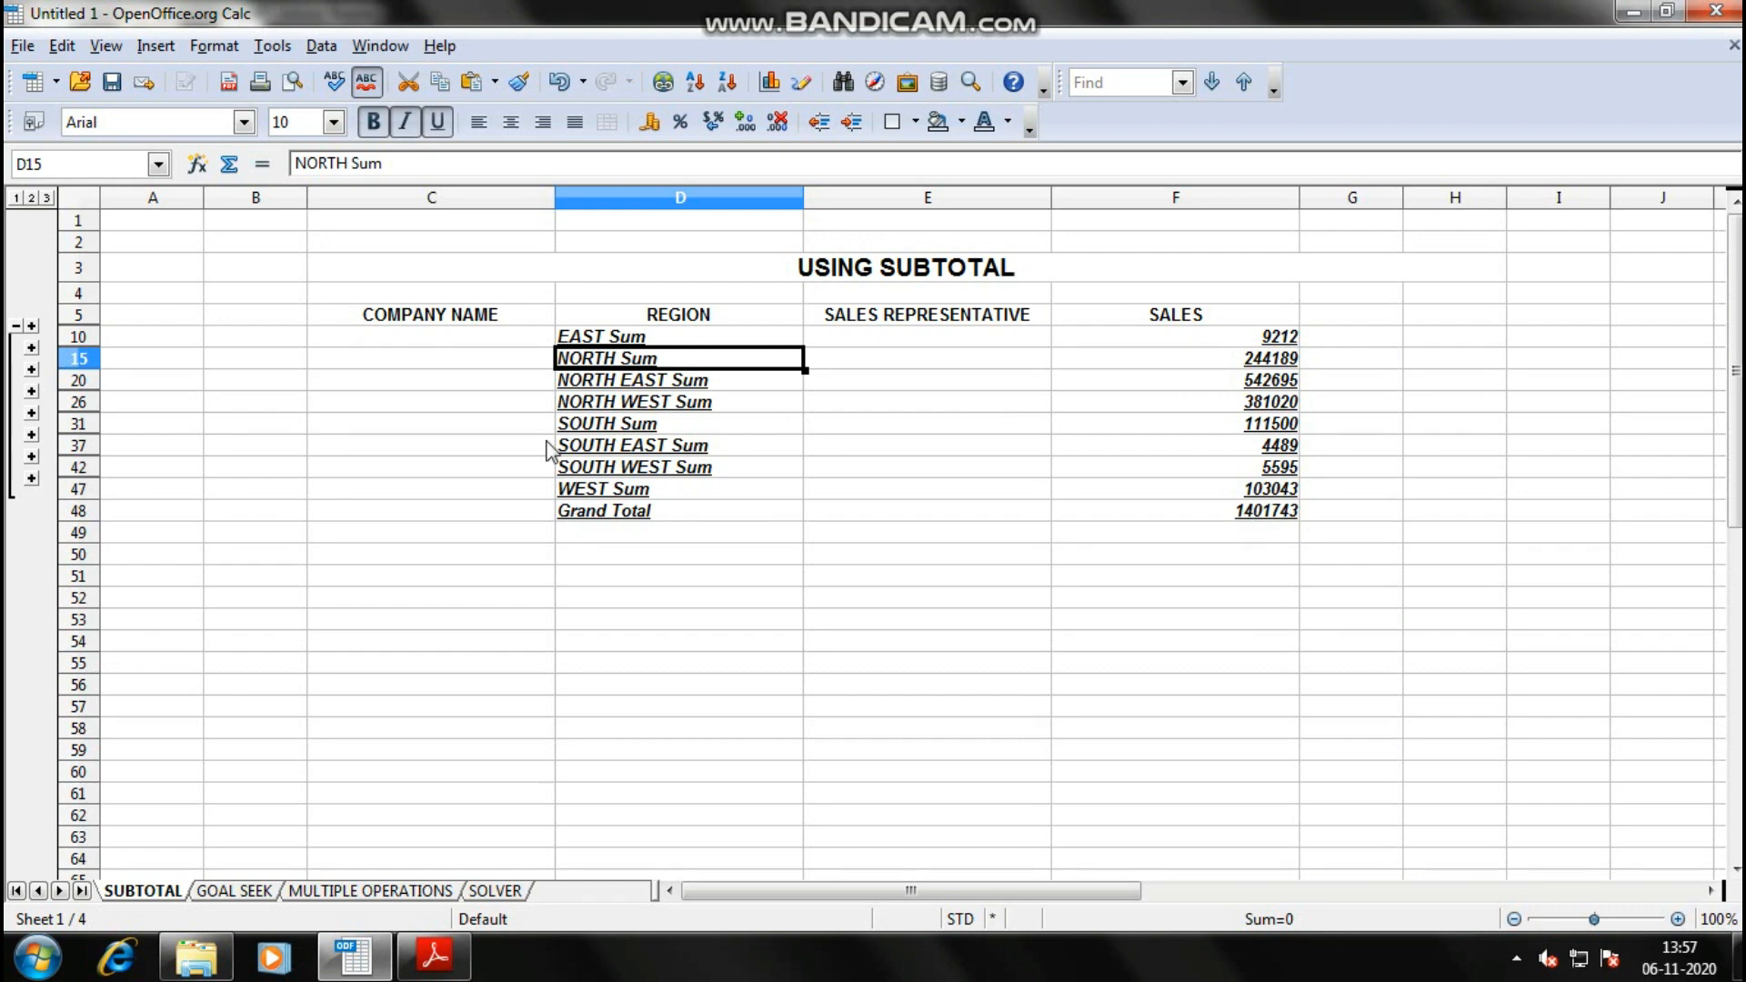
- Collapse the outline to the Grand Total alone, and expand it back through the region subtotals to all detail rows
{"action": "left_click", "coordinate": [15, 198]}
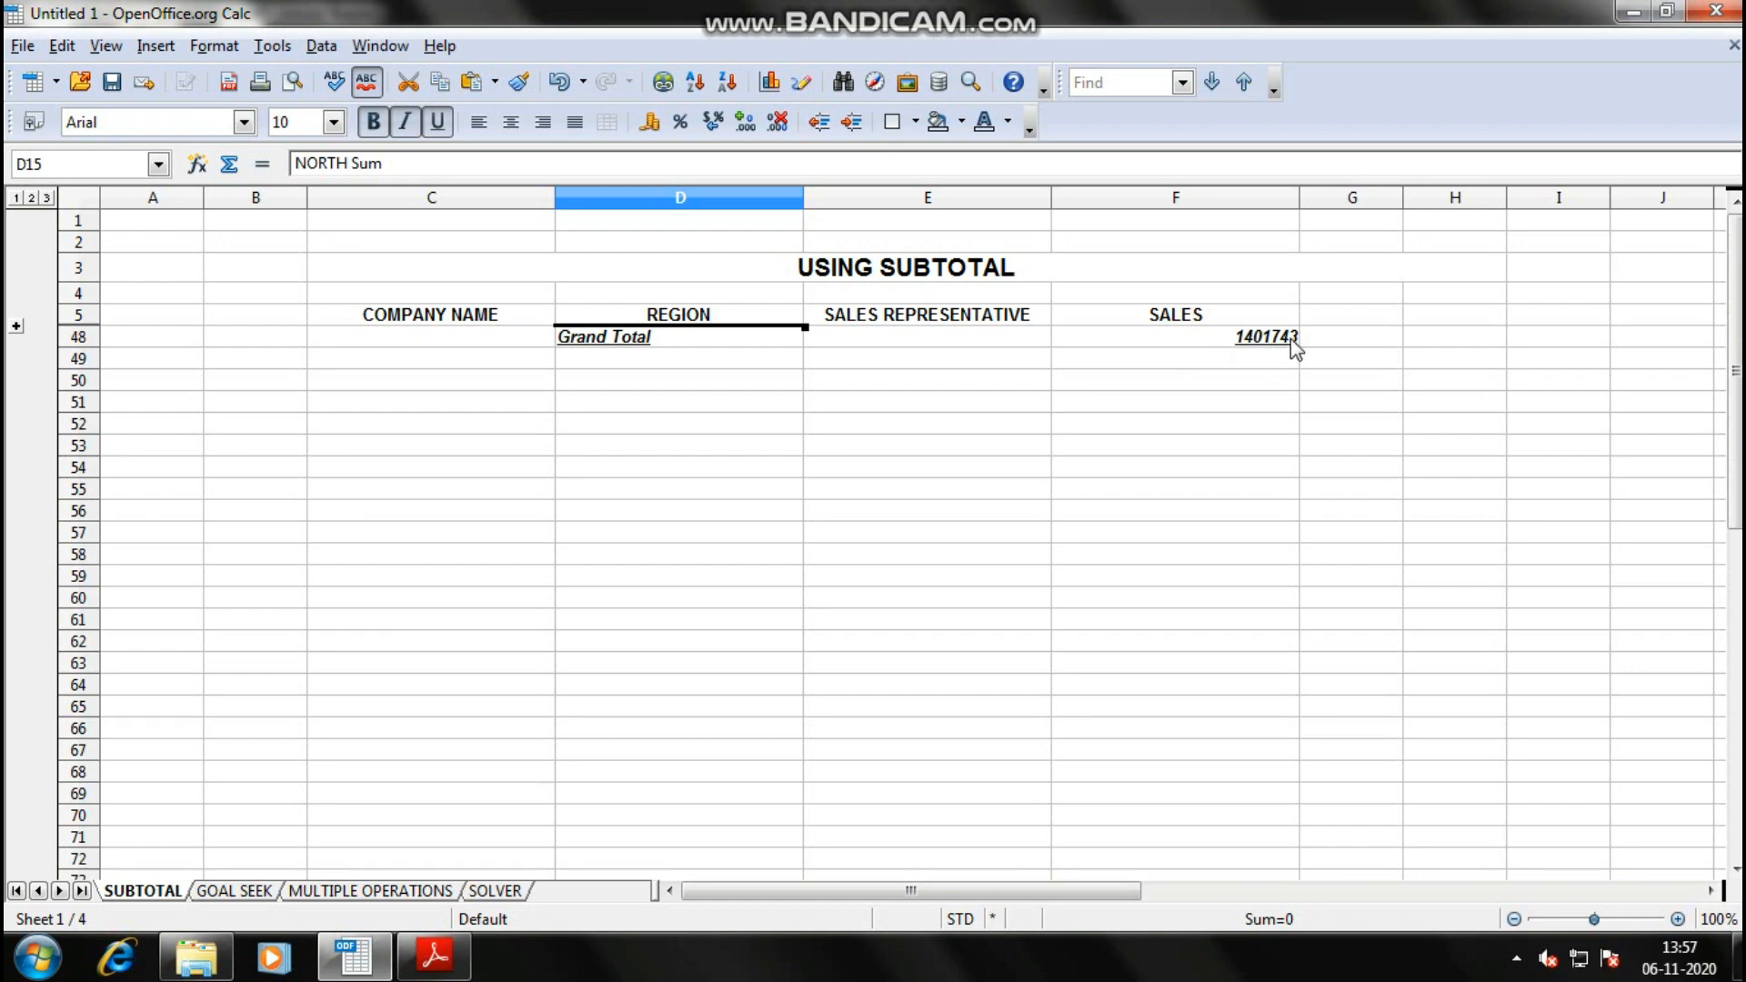
{"action": "left_click", "coordinate": [31, 197]}
{"action": "left_click", "coordinate": [46, 197]}
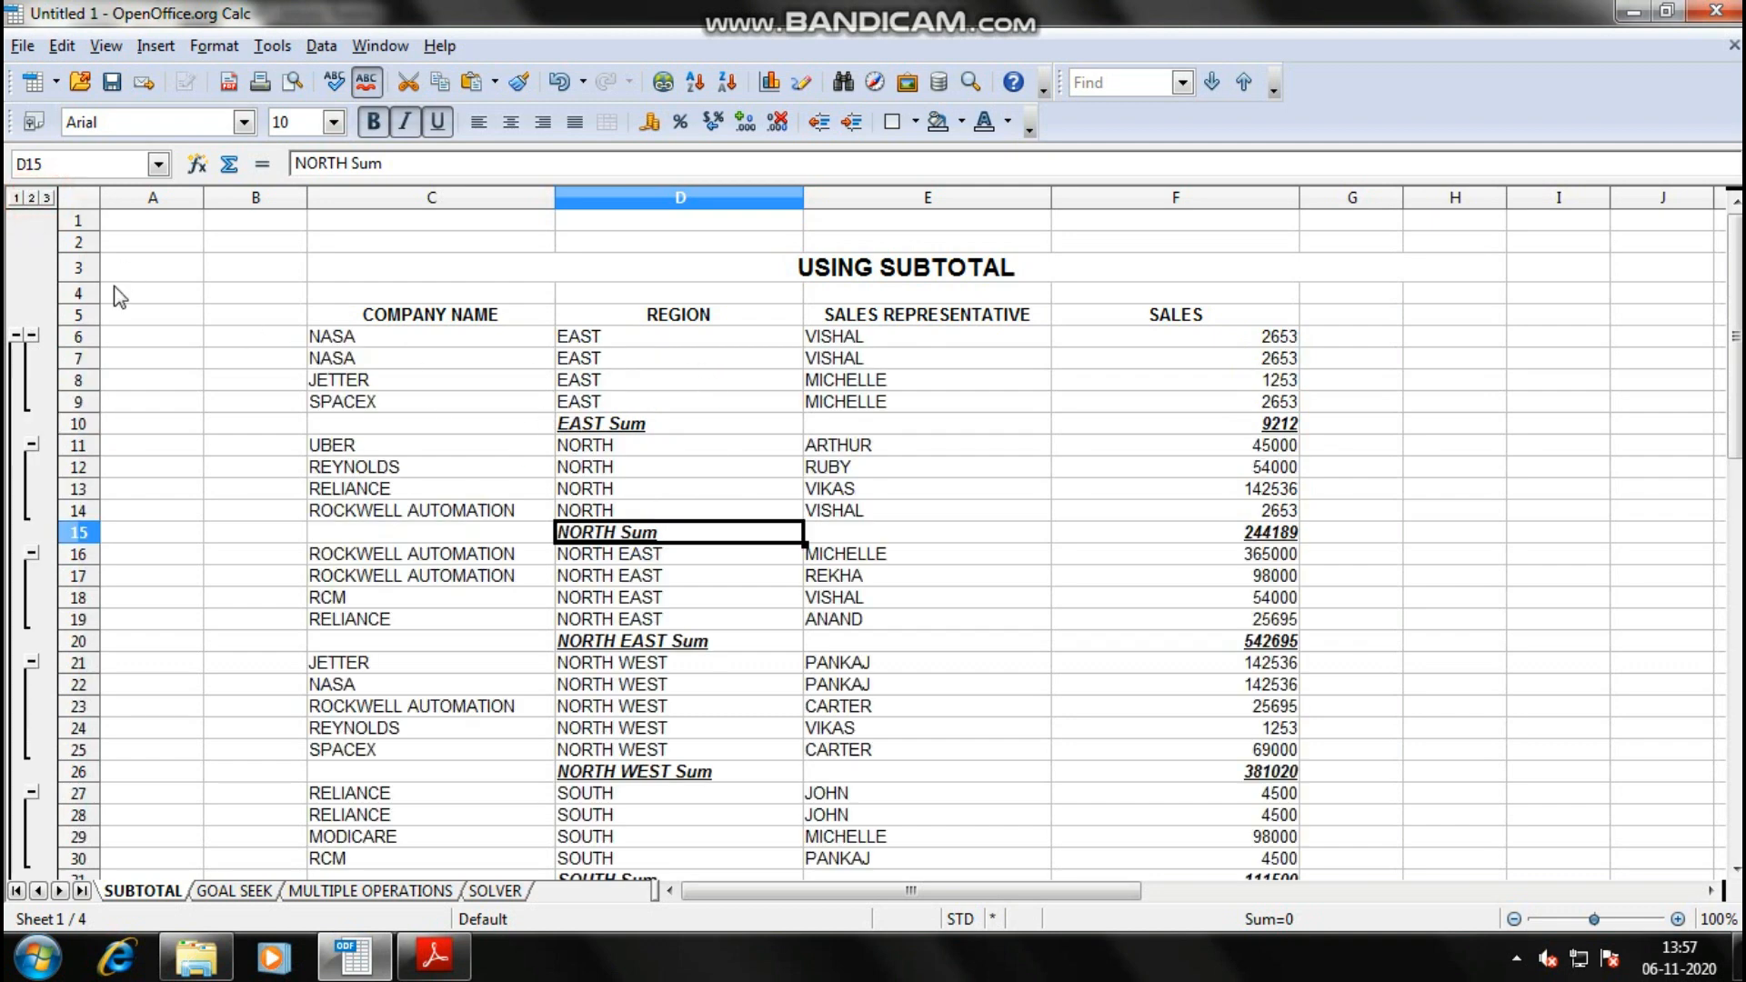
- Hide the detail rows again and review the SALES subtotals of all regions from EAST Sum down to Grand Total
{"action": "left_click", "coordinate": [30, 197]}
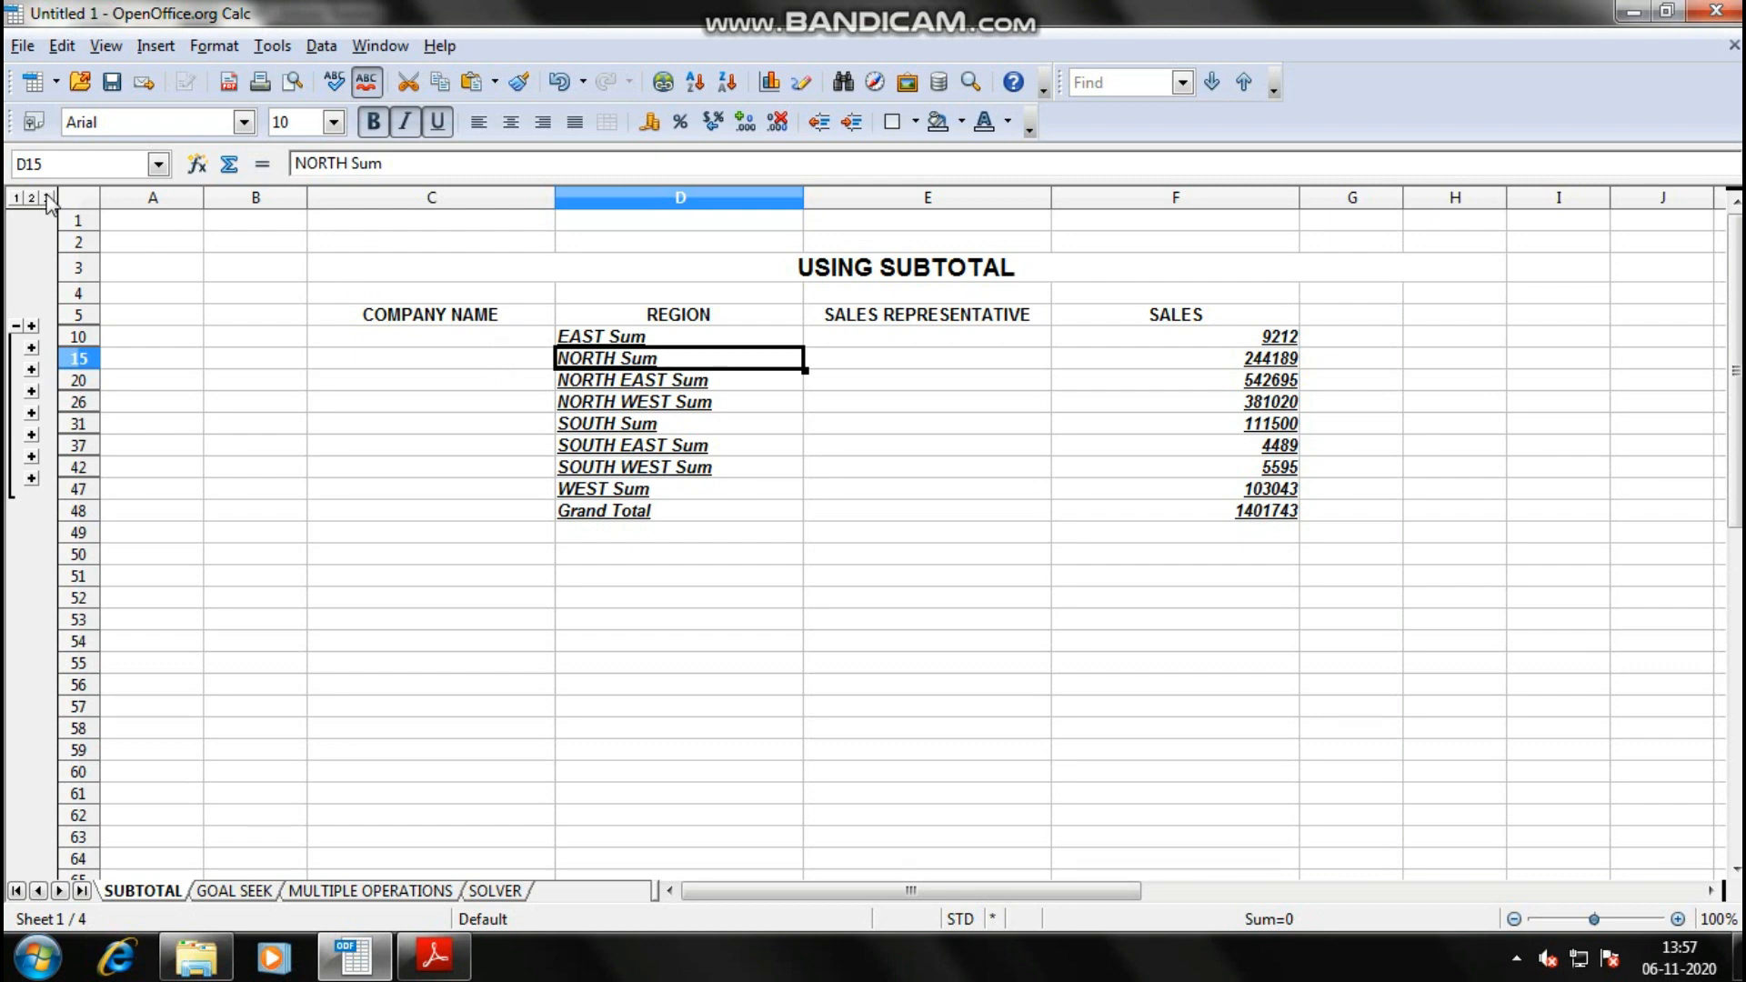
{"action": "left_click", "coordinate": [637, 338]}
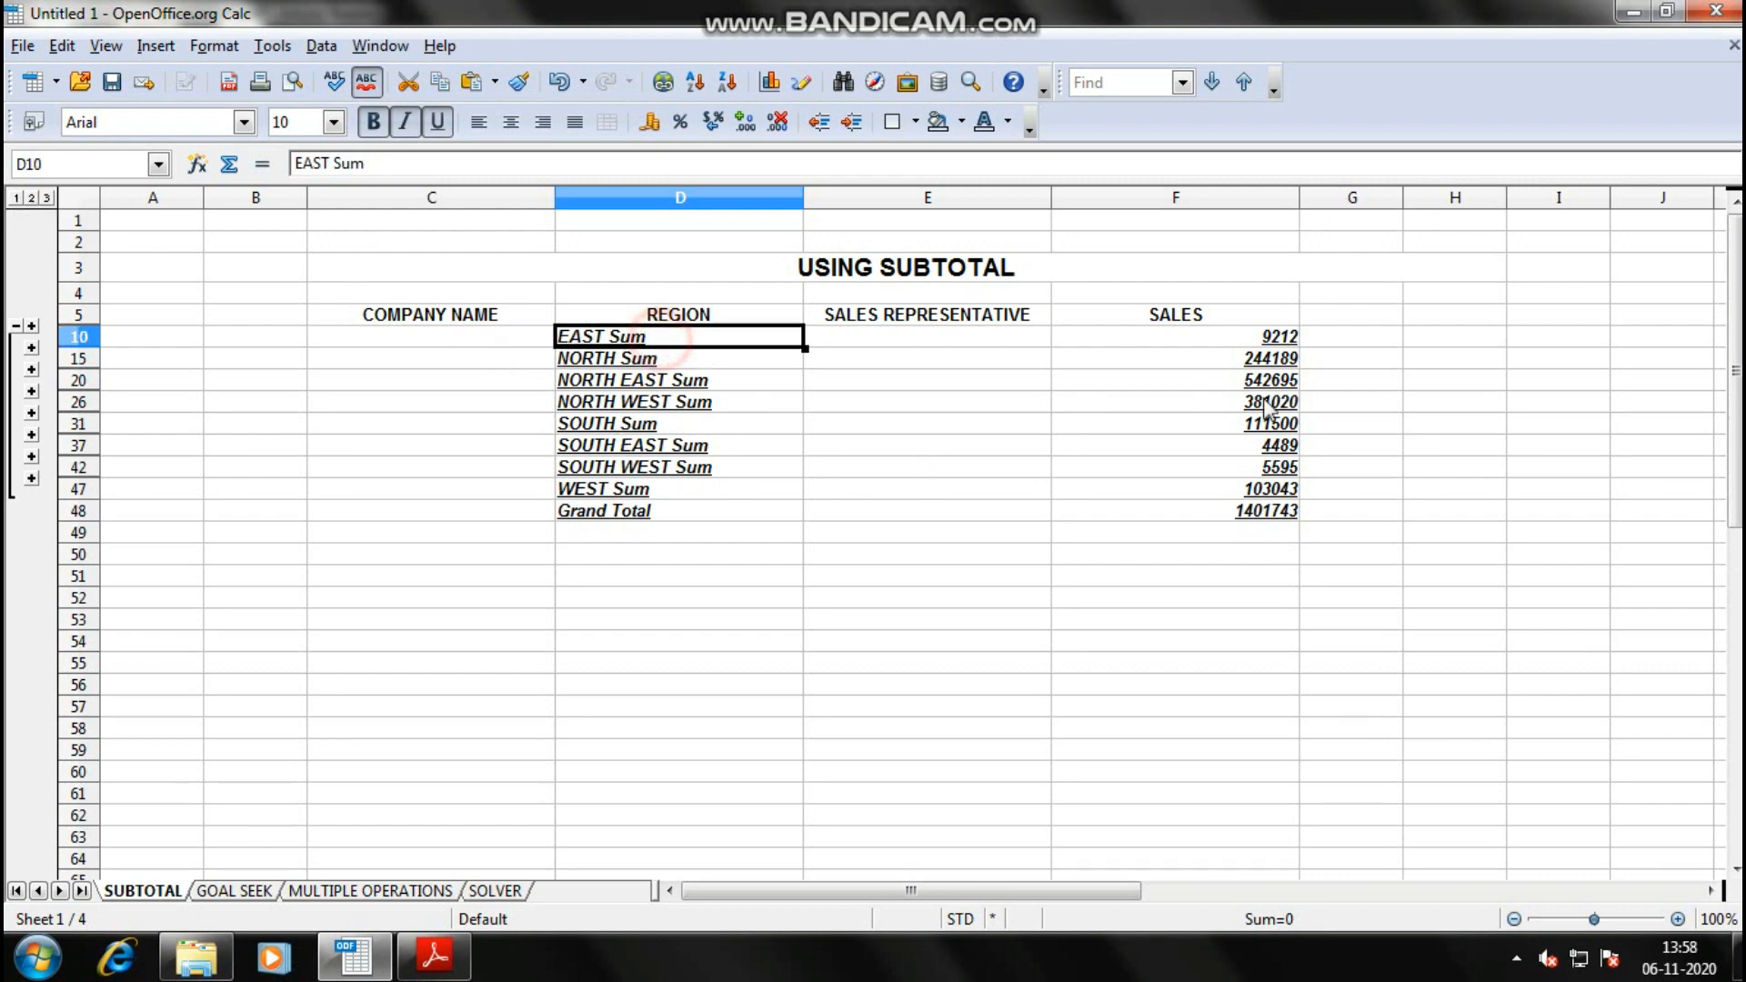
{"action": "left_click", "coordinate": [741, 362]}
{"action": "left_click_drag", "start_coordinate": [1202, 345], "coordinate": [1216, 510]}
{"action": "left_click", "coordinate": [1213, 507]}
{"action": "left_click", "coordinate": [1188, 336]}
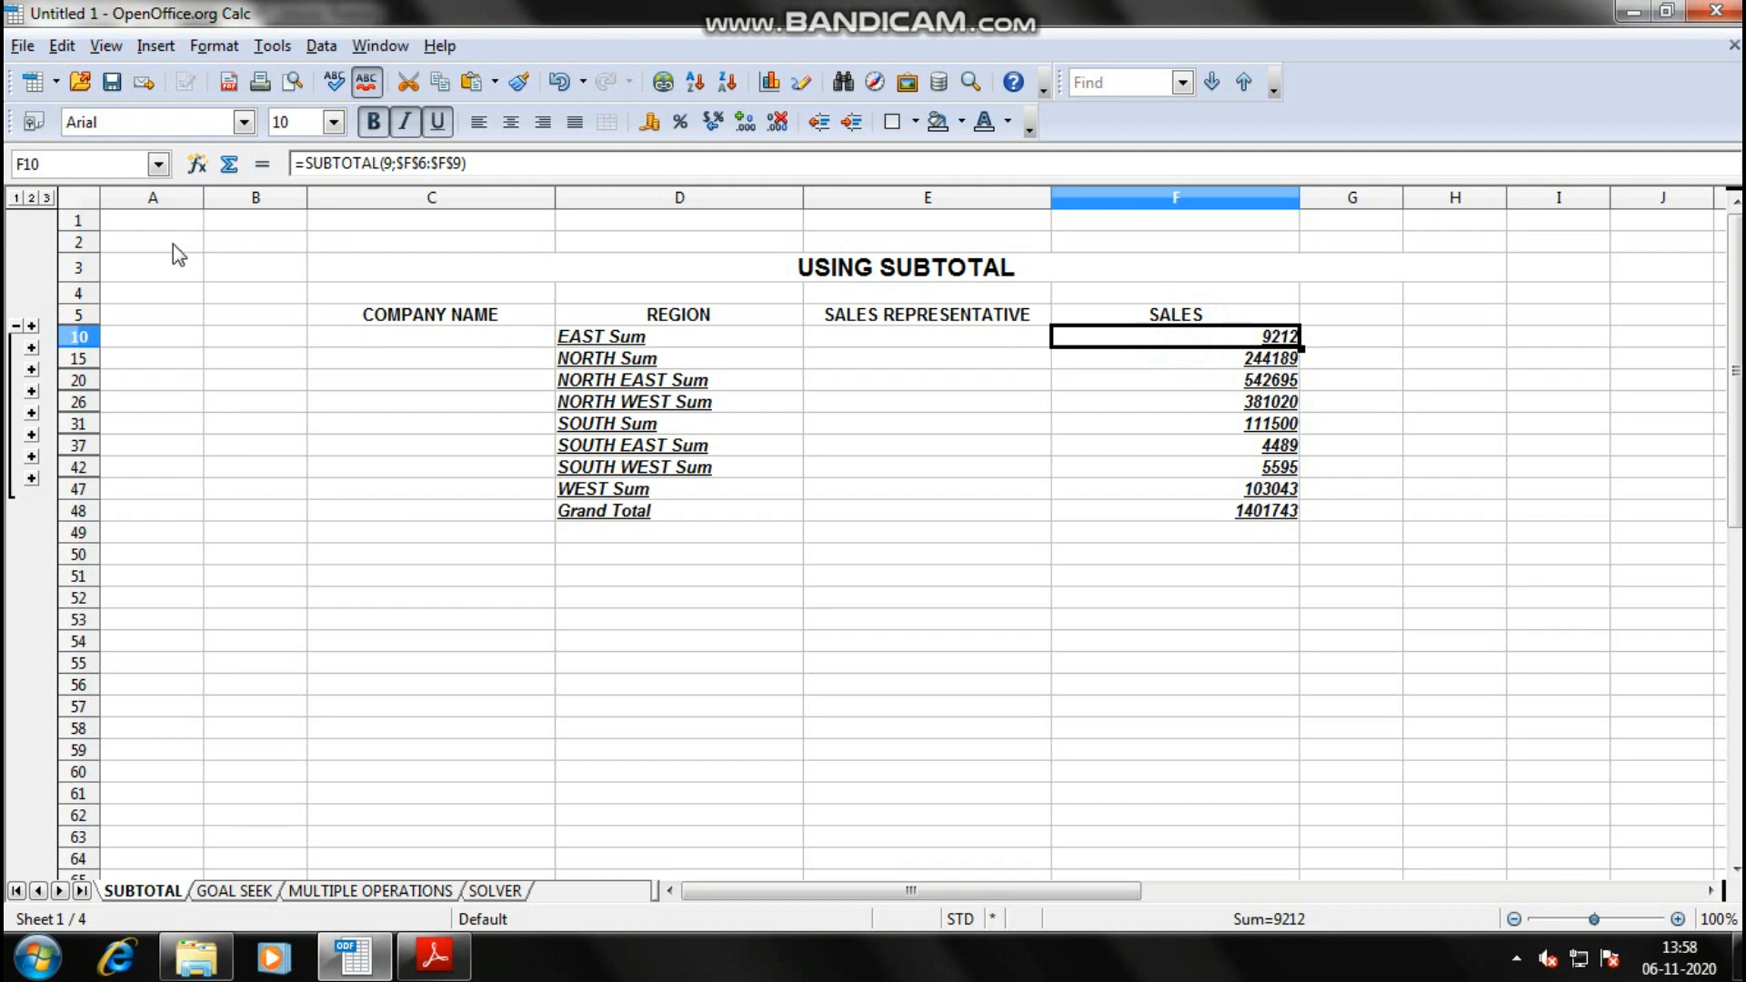
- Show all outline levels again and look over the COMPANY NAME entries in the detail rows, ending at C6
{"action": "left_click", "coordinate": [45, 199]}
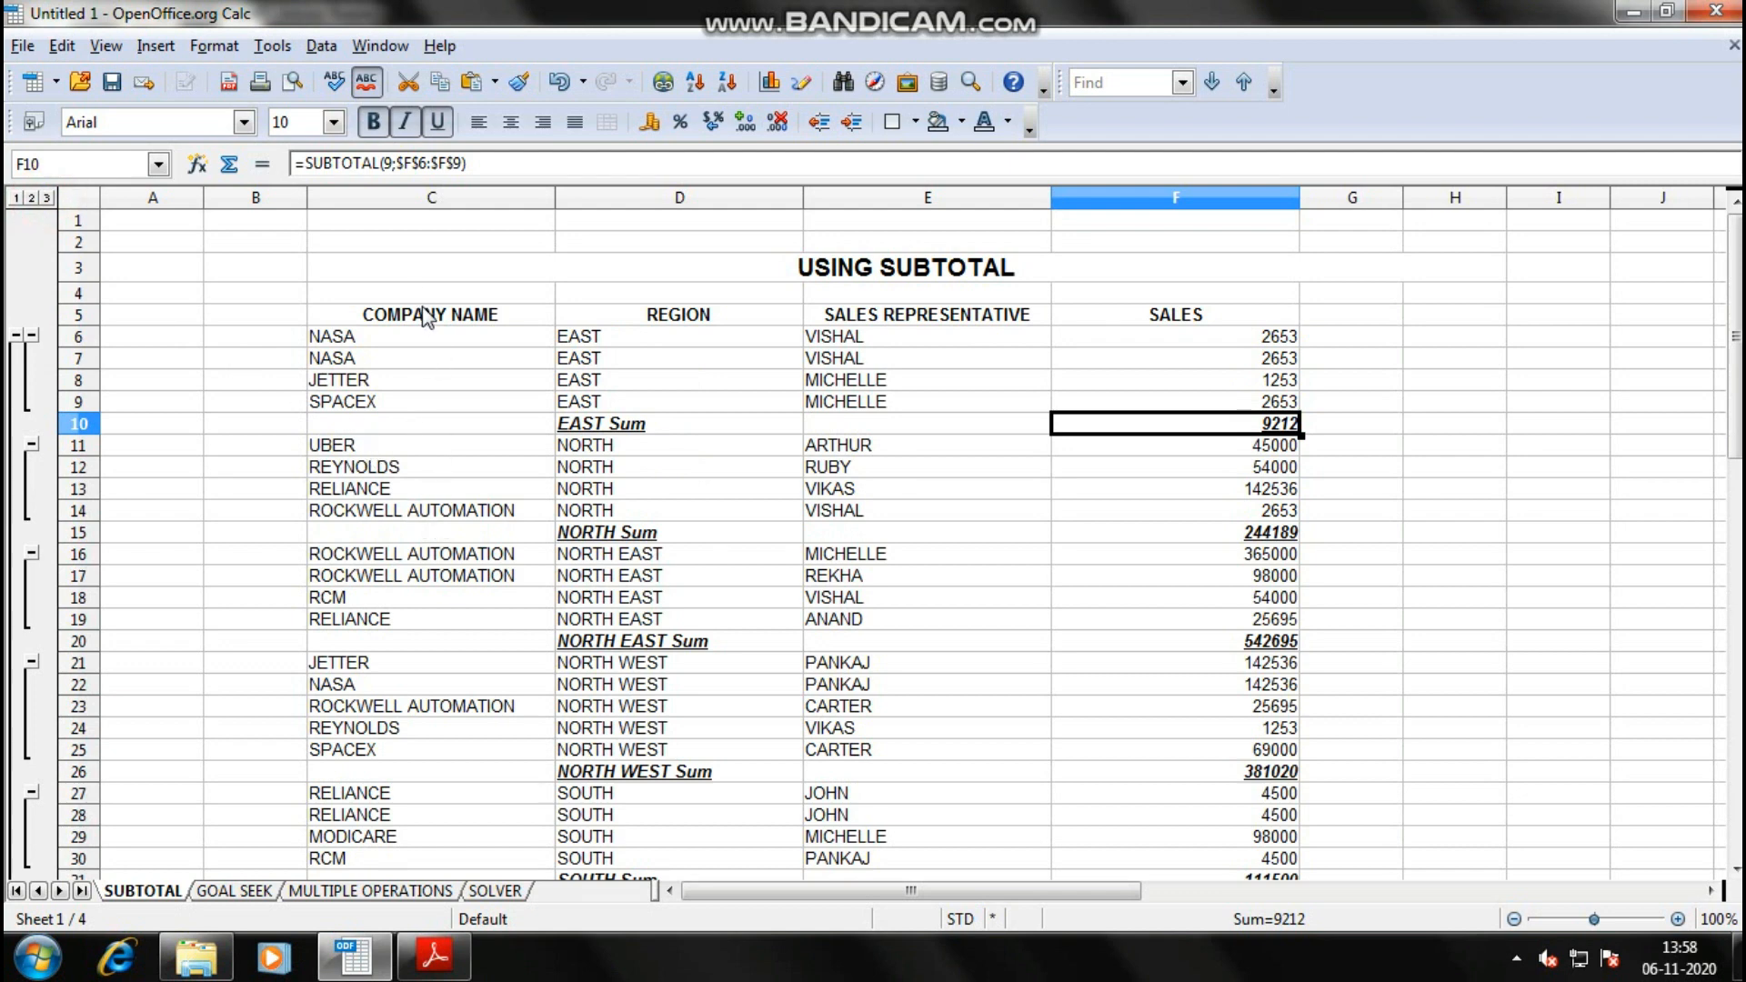
{"action": "left_click_drag", "start_coordinate": [421, 336], "coordinate": [404, 582]}
{"action": "left_click", "coordinate": [405, 587]}
{"action": "left_click", "coordinate": [428, 339]}
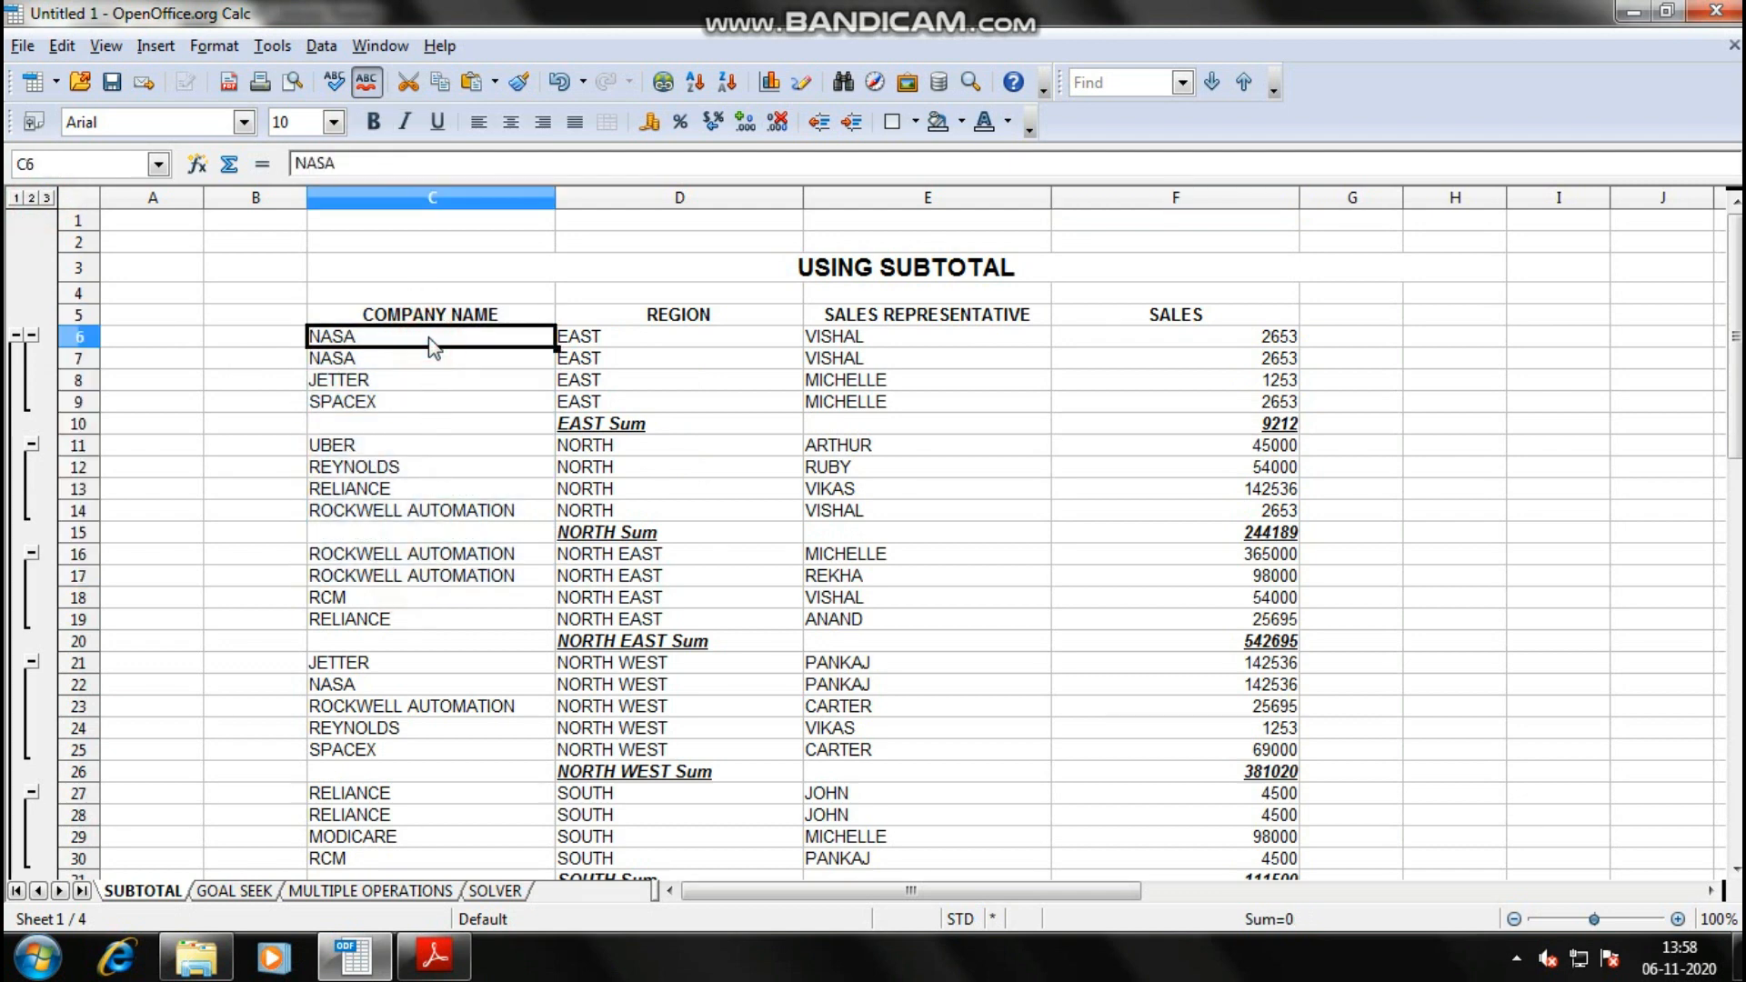